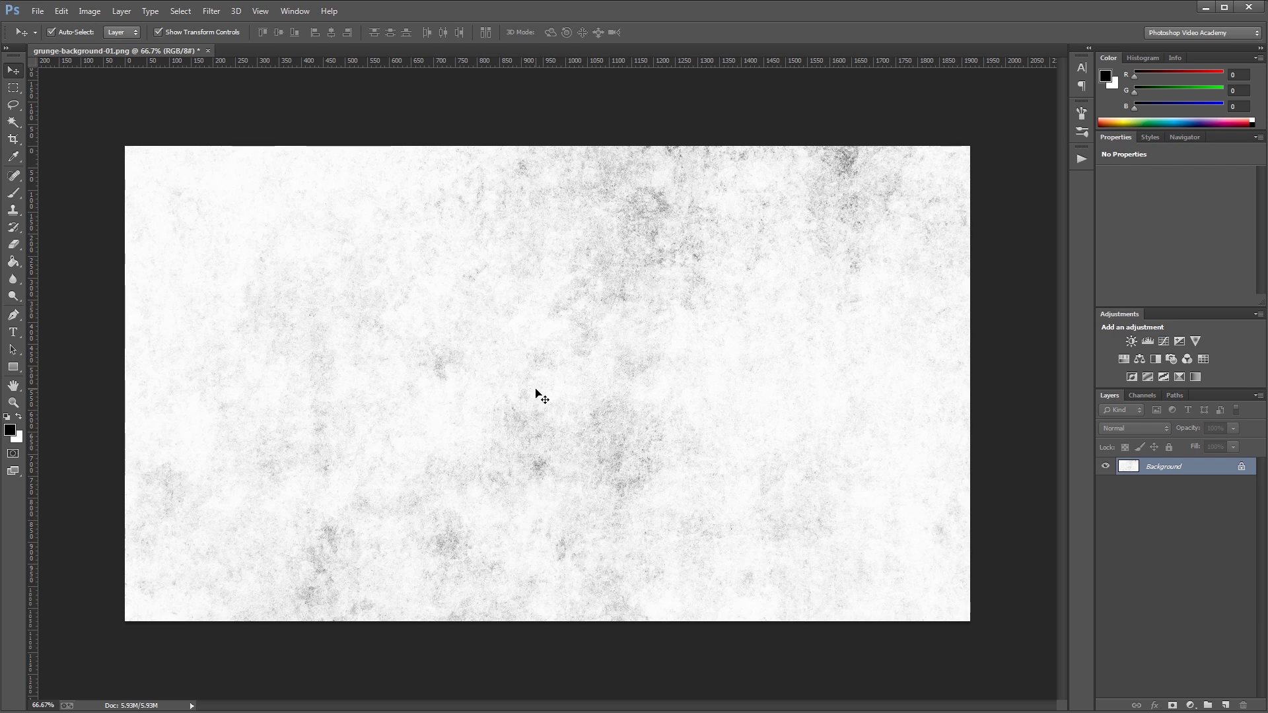
Add a tan #BCAB85 Solid Color fill layer and set its opacity to 35%.
left_click(1190, 705)
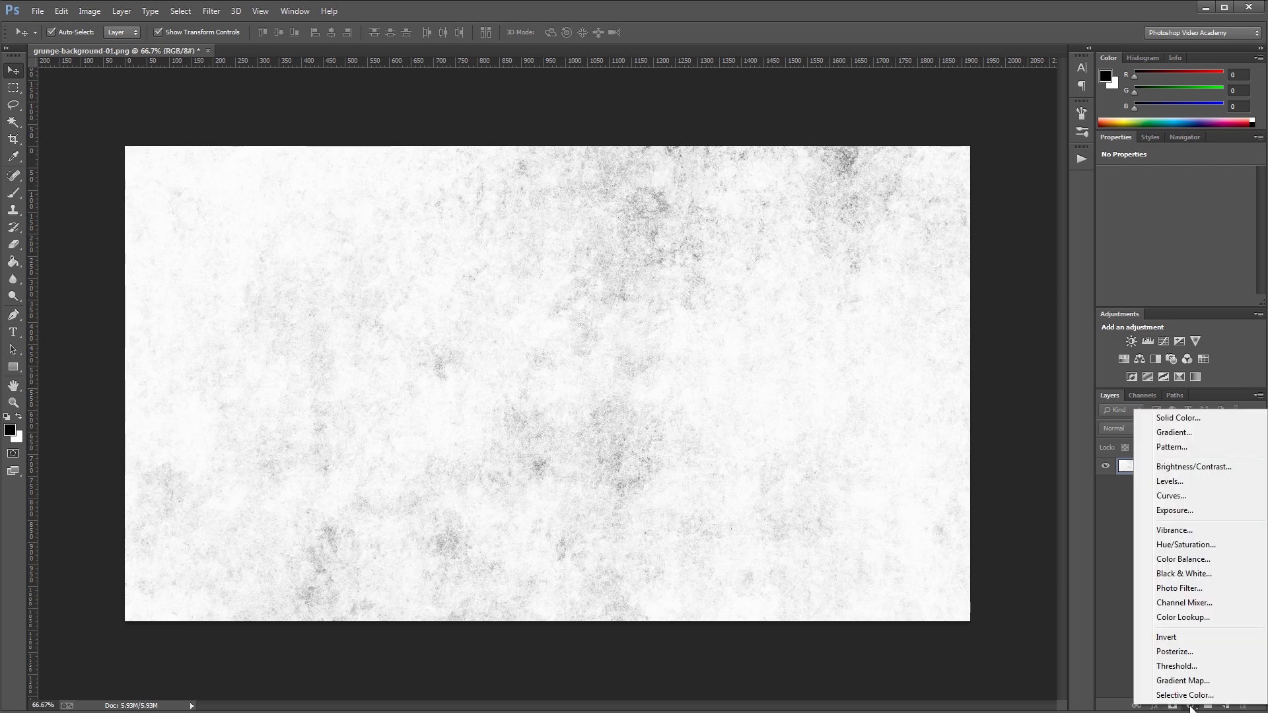
left_click(1180, 417)
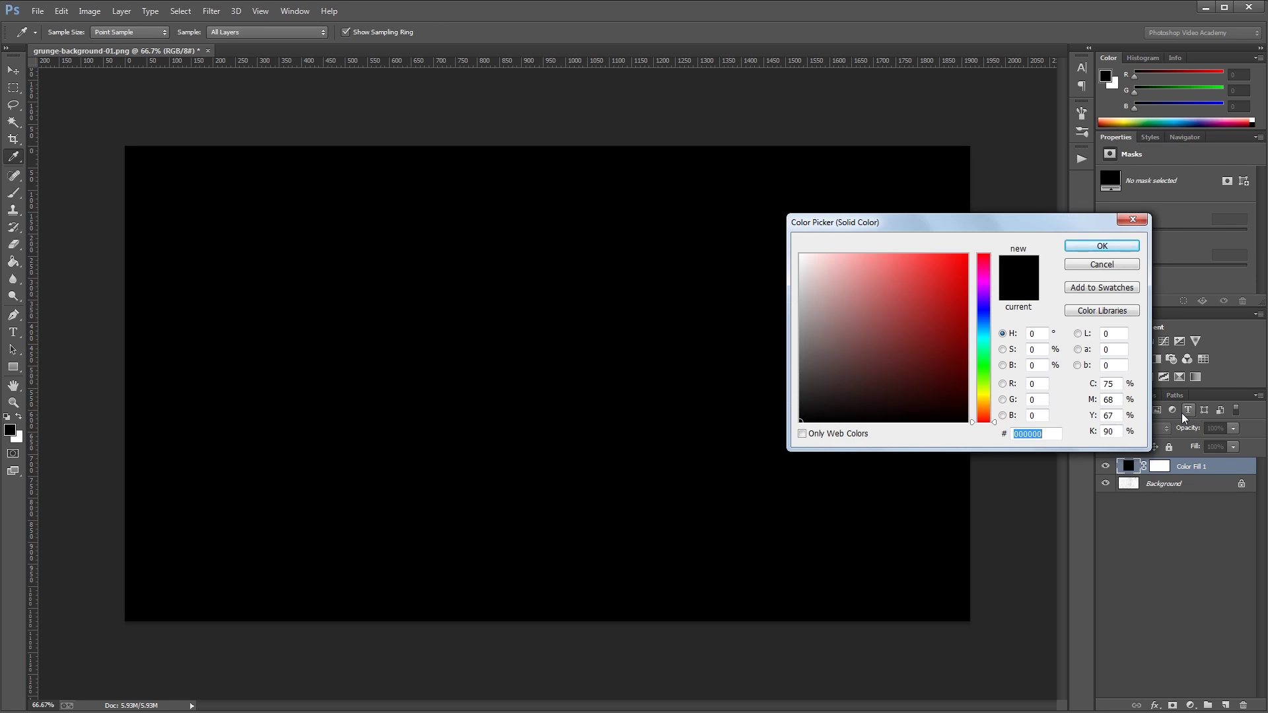
type("BCA")
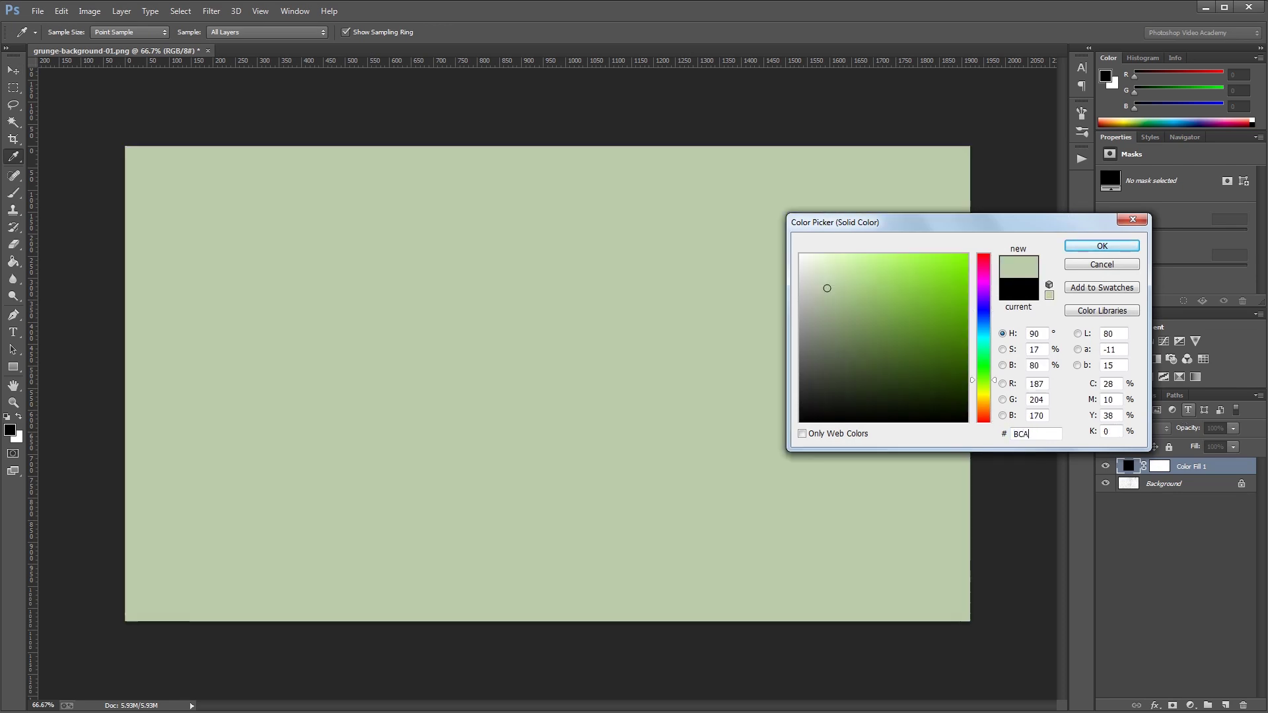
type("B85")
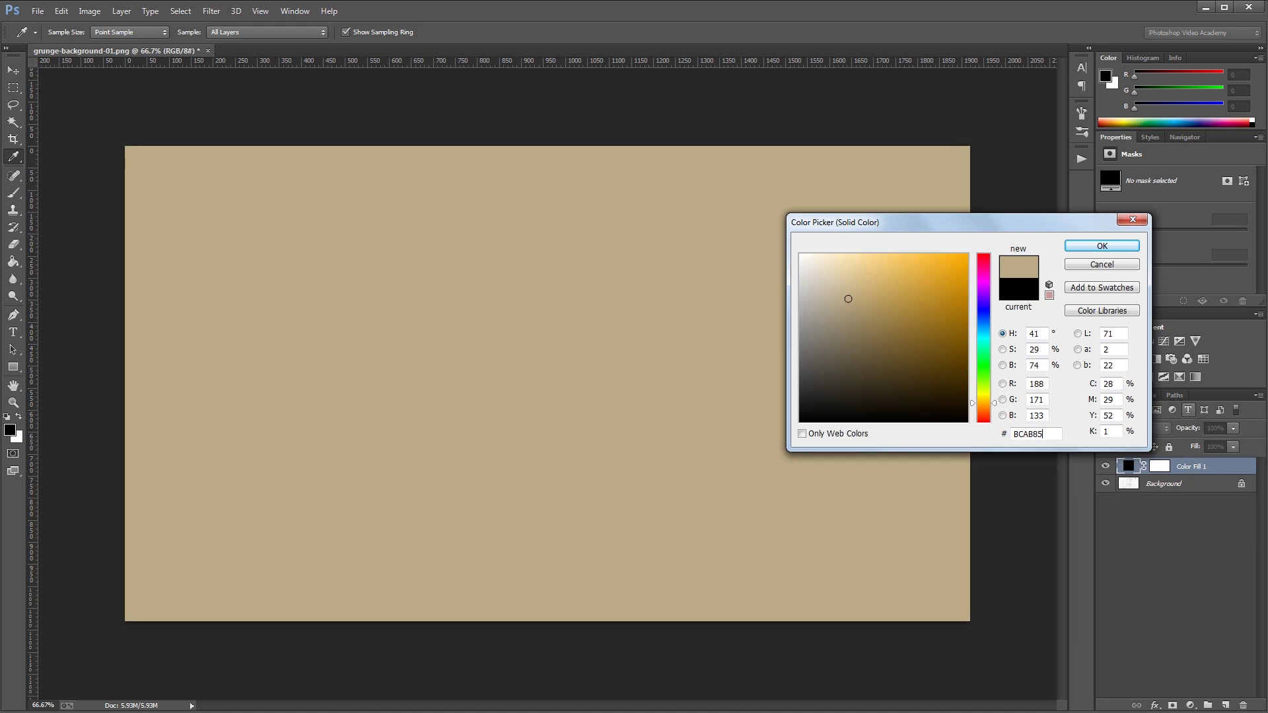
key("Return")
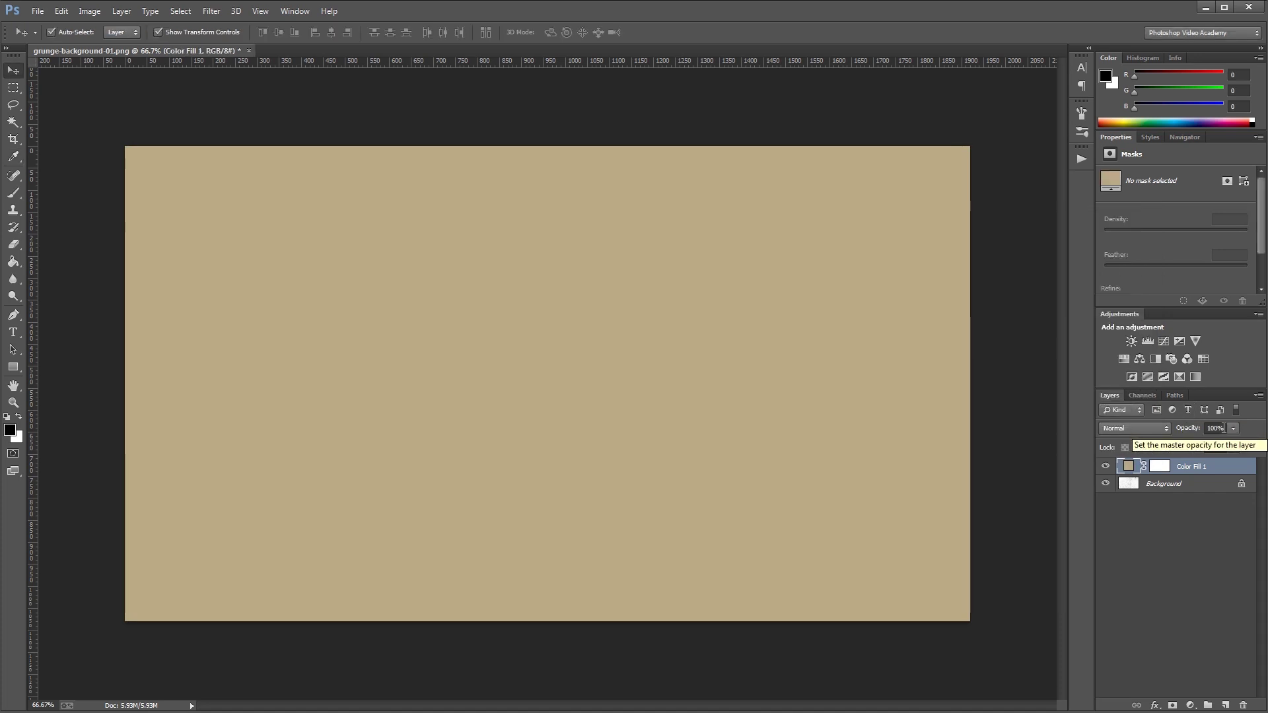
left_click(1222, 427)
type("35")
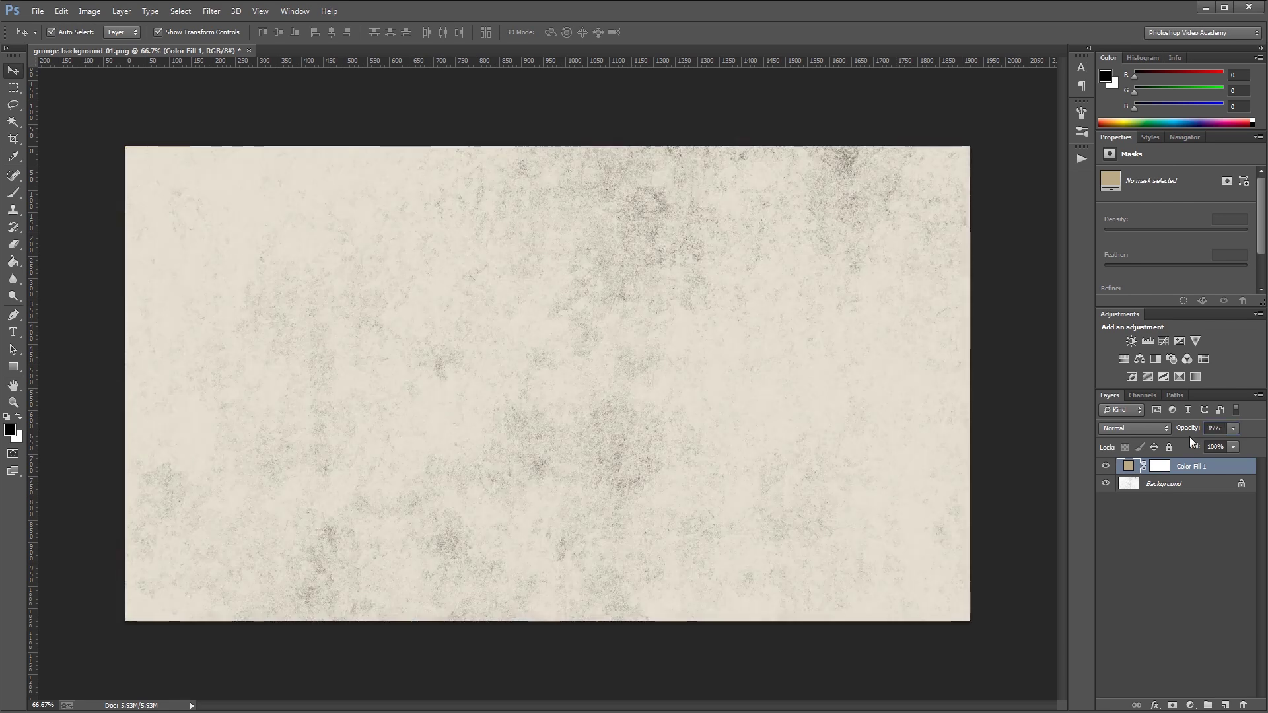
left_click(1165, 341)
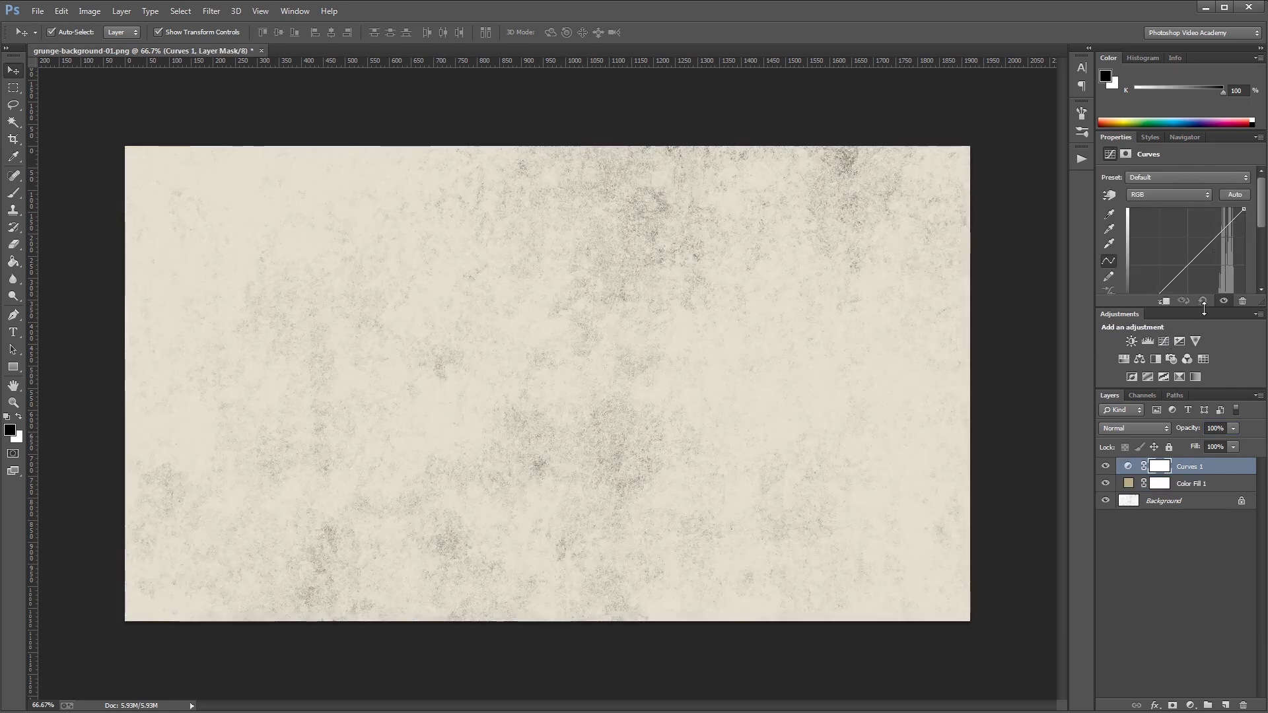
Pull the Curves line down to darken the texture and ready a 1200 px brush.
left_click_drag(1207, 308, 1207, 383)
left_click_drag(1202, 250, 1203, 287)
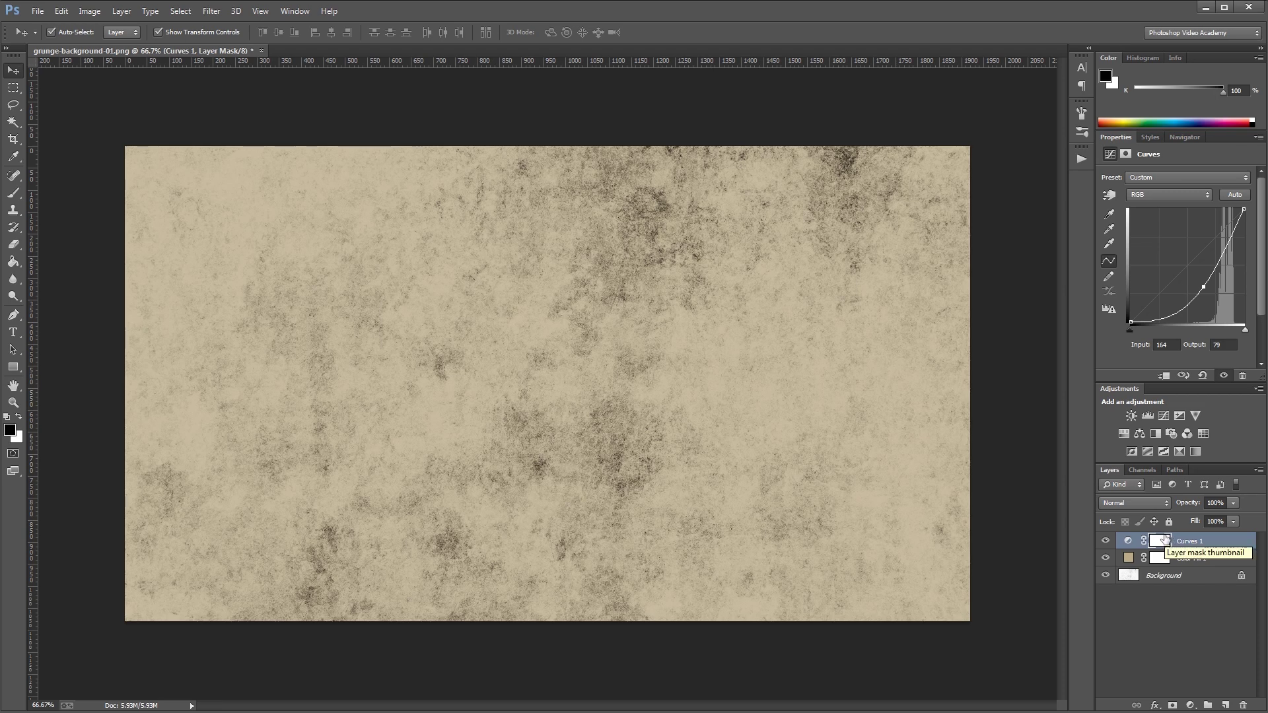
key("b")
key("bracketright")
key("bracketright")
key("bracketright")
key("bracketright")
key("bracketright")
key("bracketright")
key("bracketright")
key("bracketright")
key("bracketright")
key("bracketright")
key("bracketright")
key("bracketright")
key("bracketright")
key("bracketright")
key("bracketright")
key("bracketright")
key("bracketright")
key("bracketright")
key("bracketright")
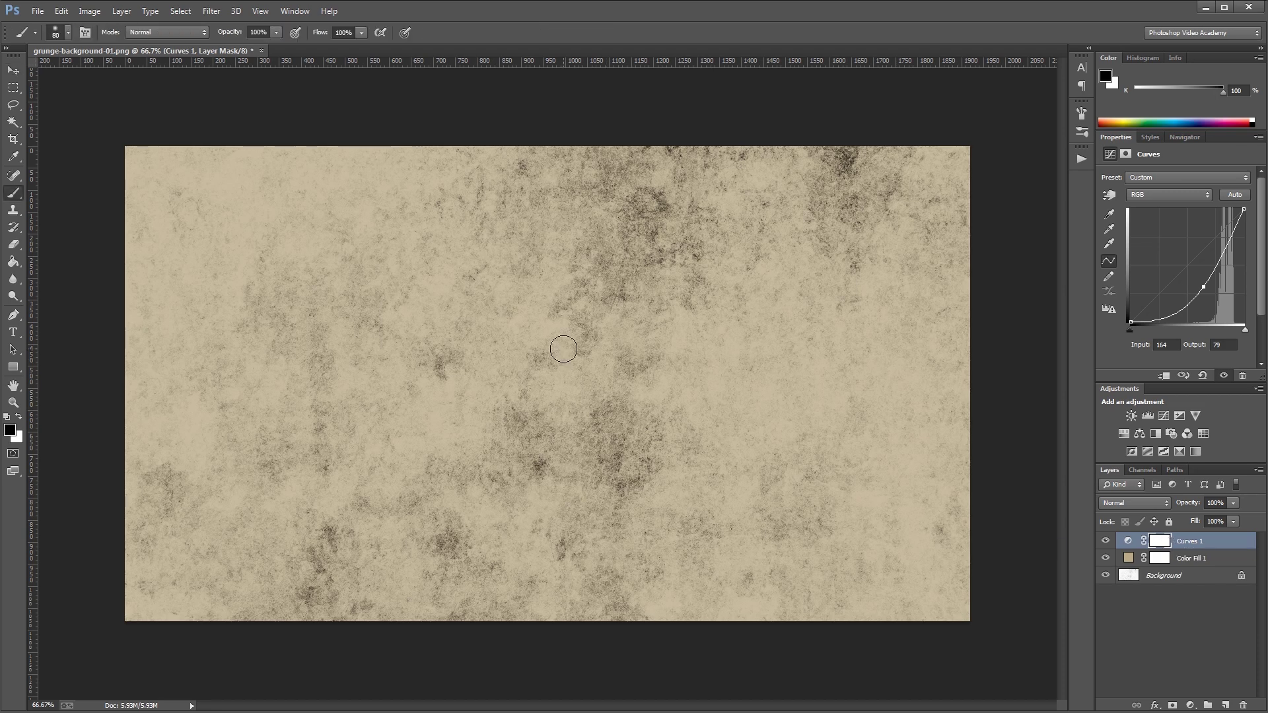
key("bracketleft")
Paint out the Curves mask over the centre, sides and lower left to leave an edge vignette.
mouse_move(566, 368)
left_mouse_down()
mouse_move(564, 396)
mouse_move(525, 360)
mouse_move(570, 357)
mouse_move(577, 463)
mouse_move(539, 334)
left_mouse_up()
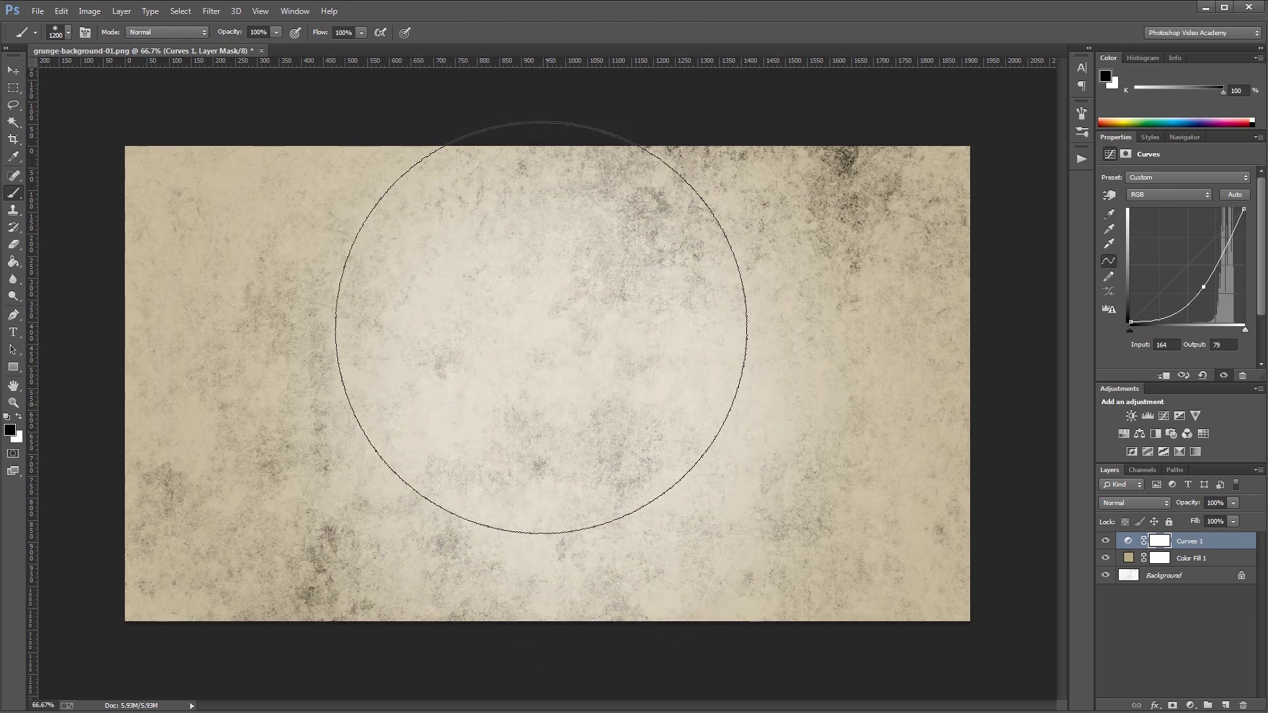
key("bracketleft")
key("bracketleft")
key("bracketleft")
left_click_drag(303, 379, 750, 376)
left_click_drag(437, 462, 314, 424)
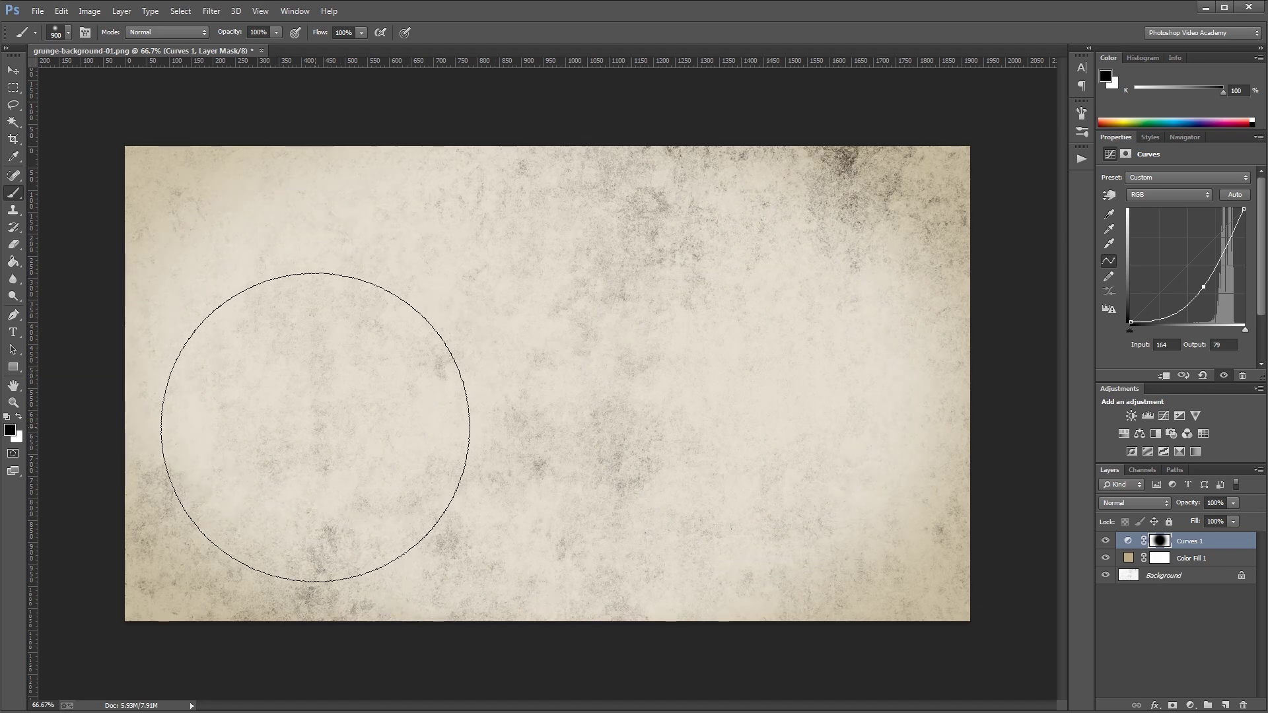
key("v")
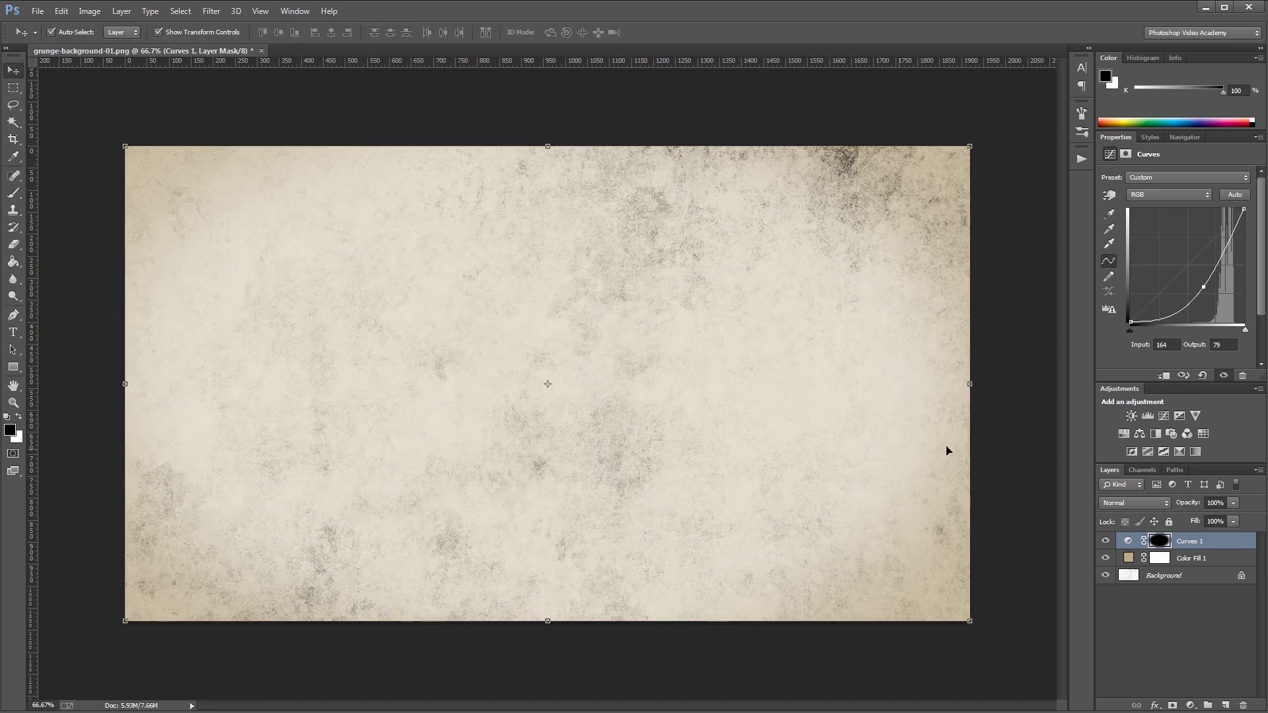
left_click(1105, 542)
Show the Curves layer again and select the Rectangle tool in Shape mode.
left_click(1106, 543)
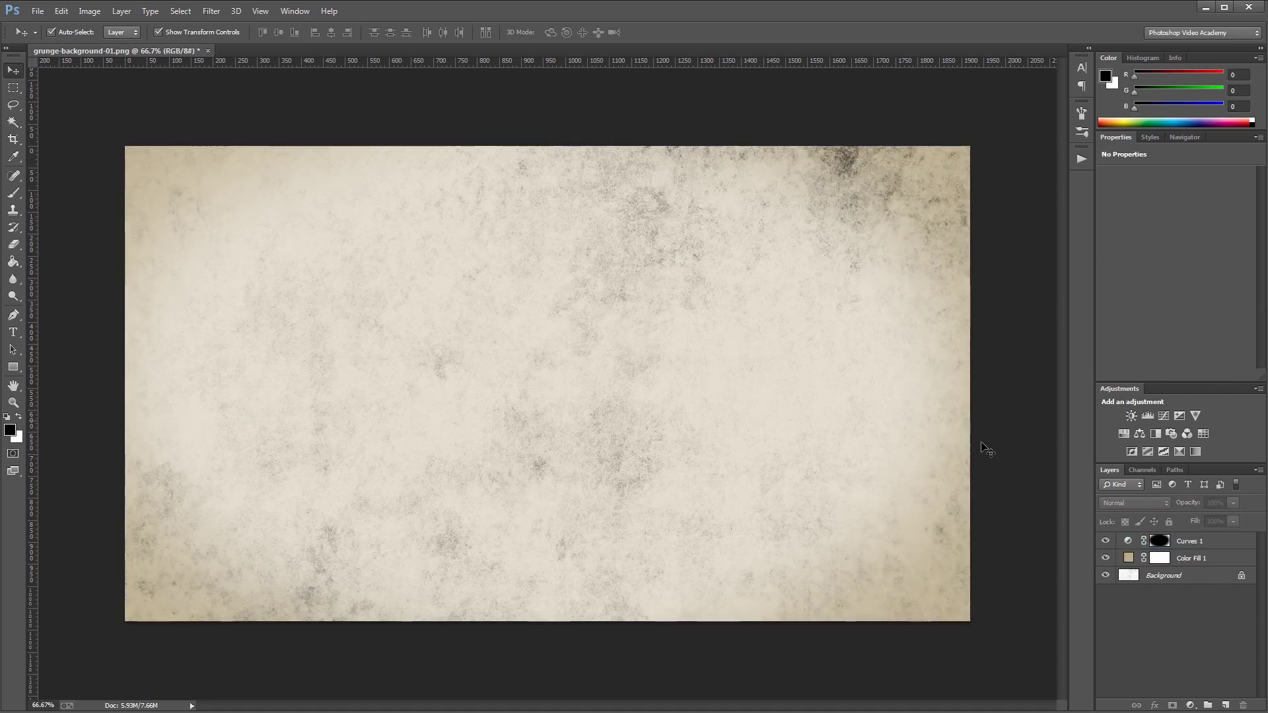
left_click(13, 367)
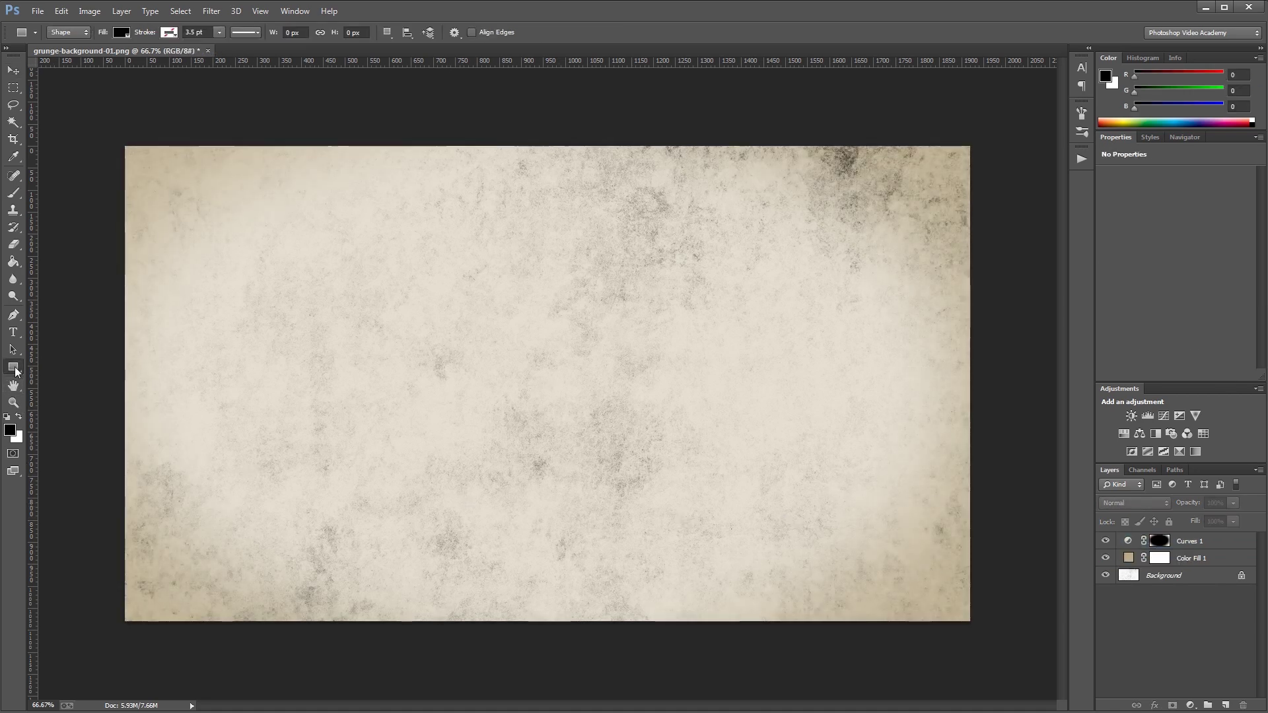
left_click(71, 35)
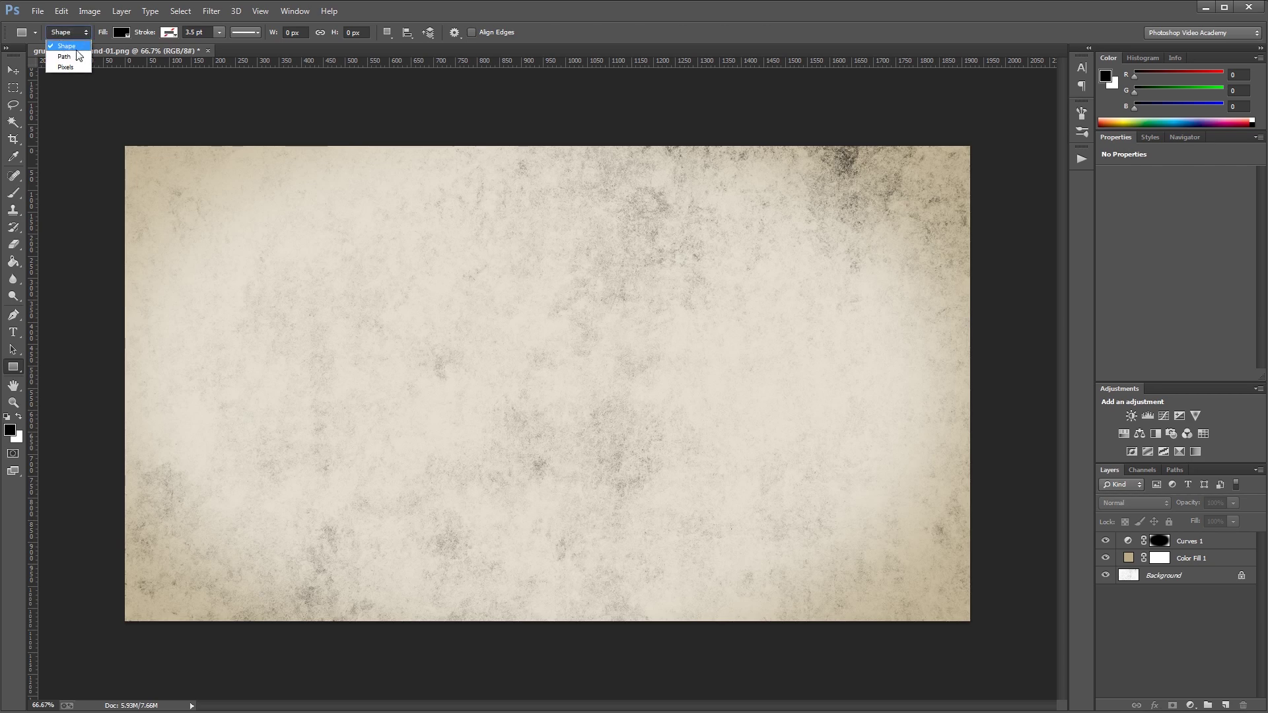
left_click(74, 46)
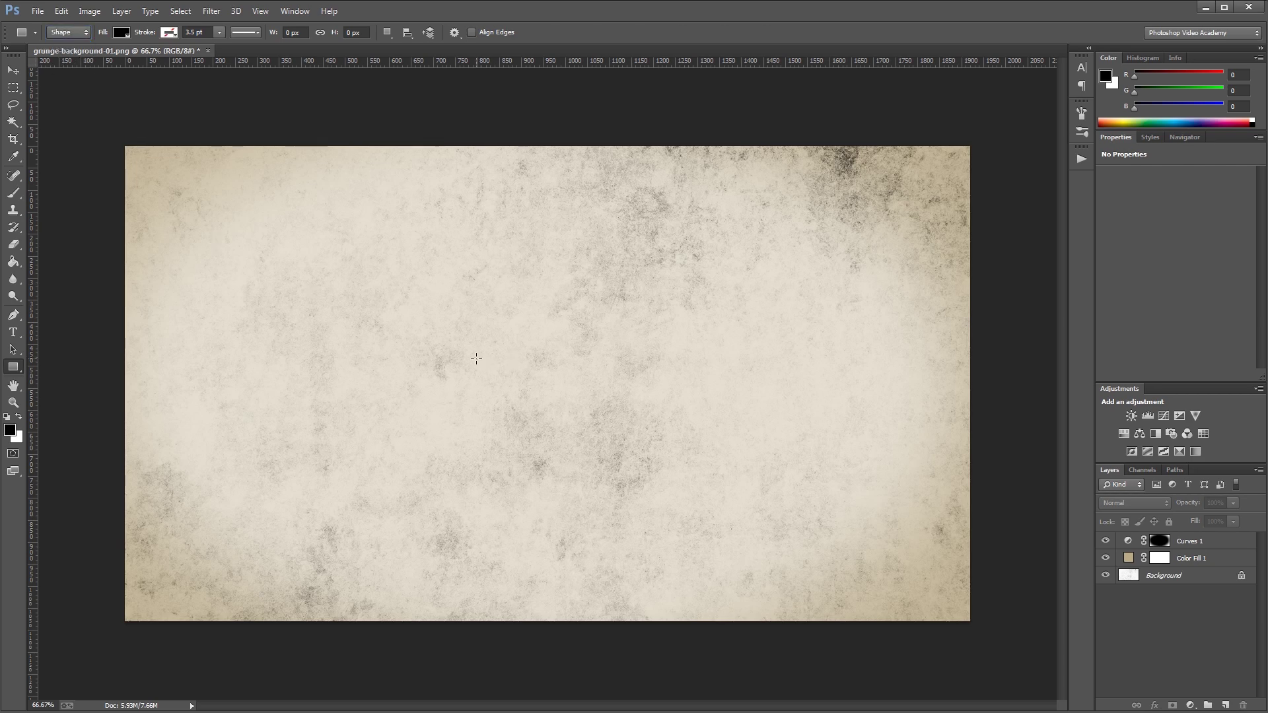
Create a 1920 × 30 px rectangle and move it to the top edge.
left_click(476, 358)
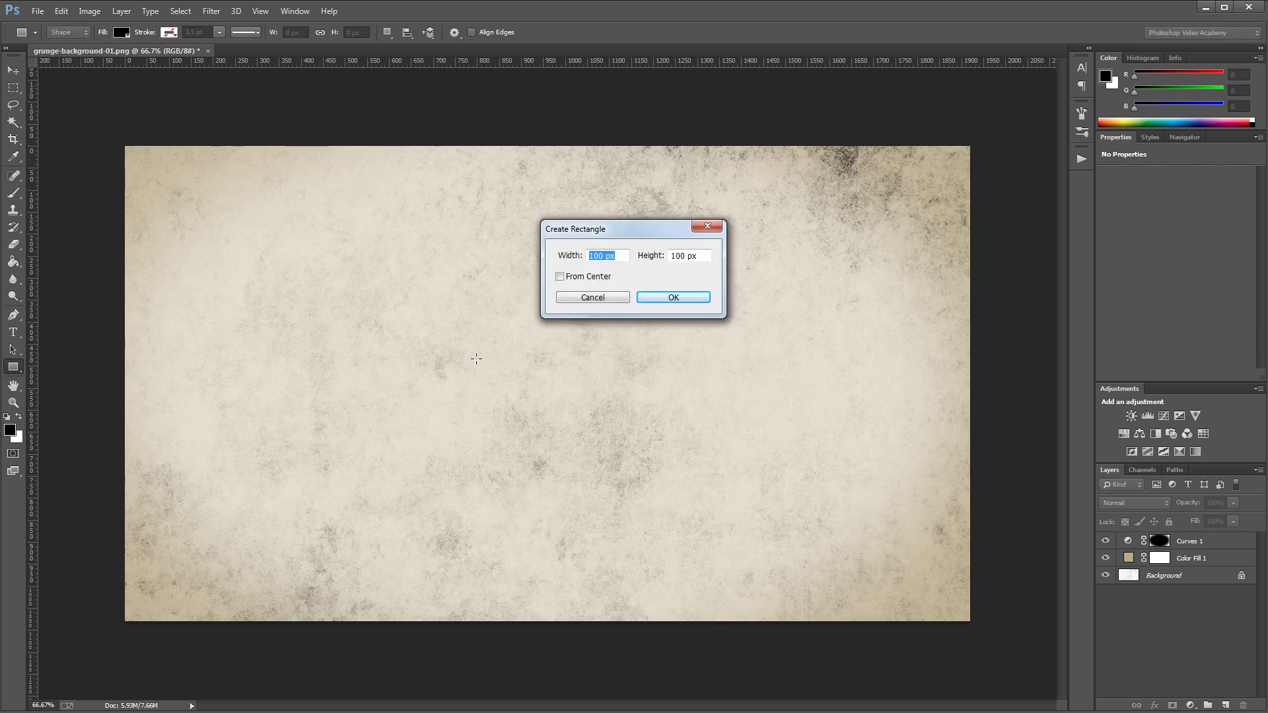
type("1920")
key("Tab")
type("30")
left_click(671, 299)
key("v")
left_click_drag(826, 368, 463, 151)
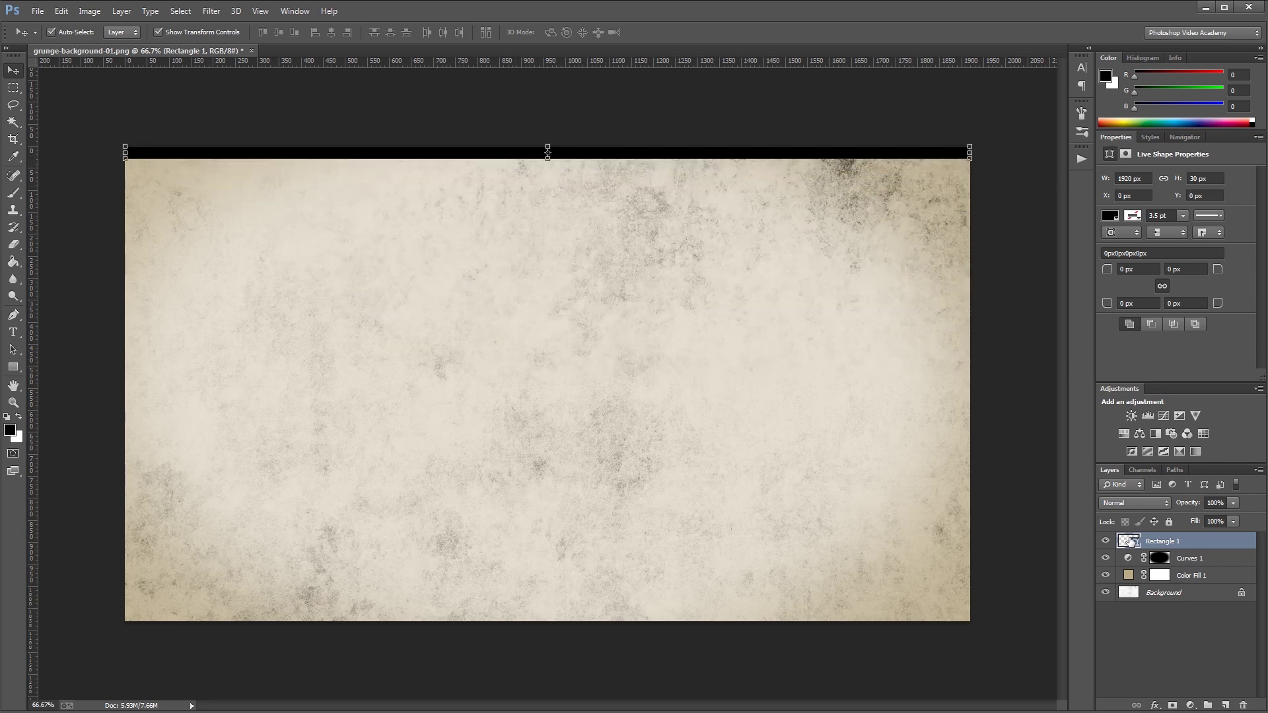
Recolour the top bar to 624141, shift it 10 px down and set it to Color Burn.
double_click(1131, 541)
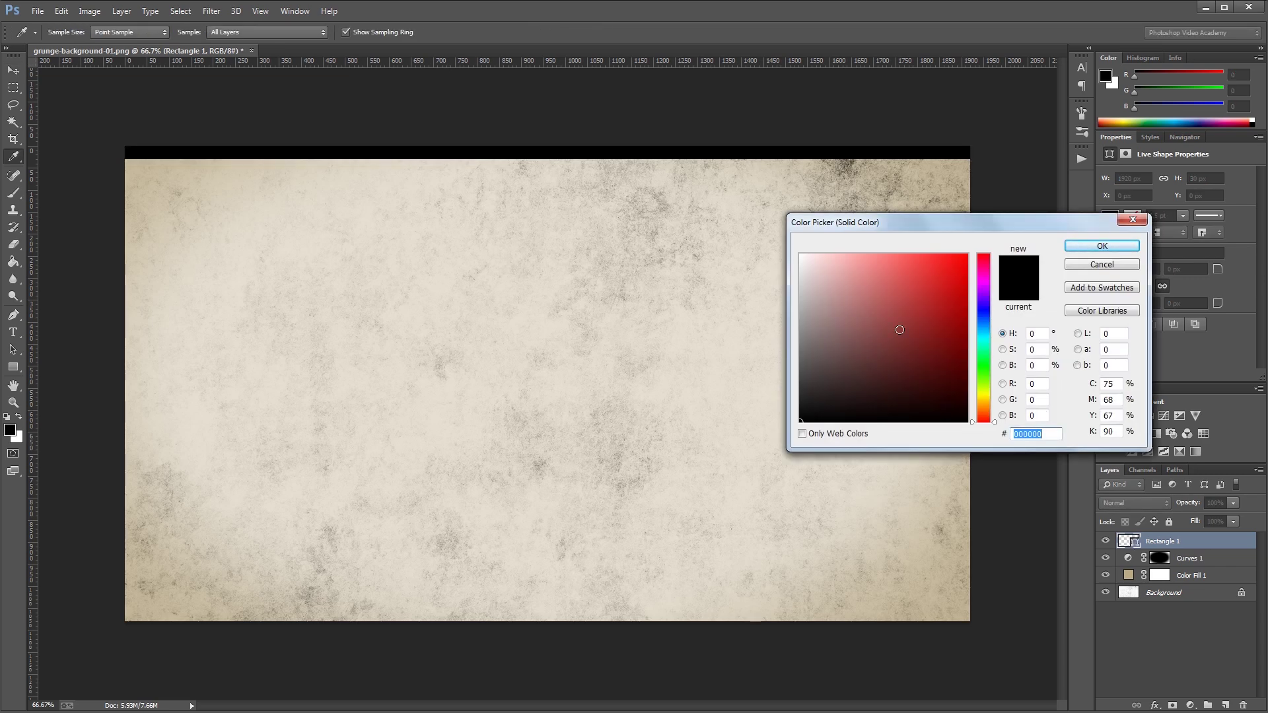
type("624141")
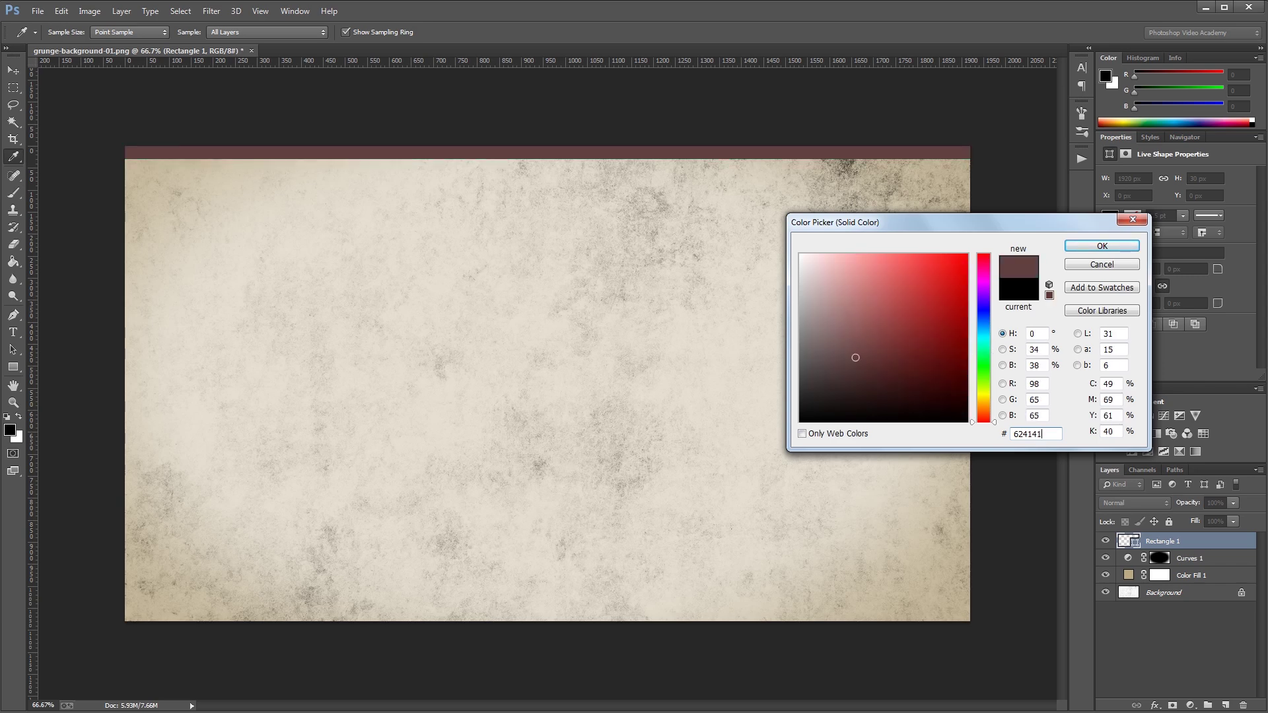
key("Return")
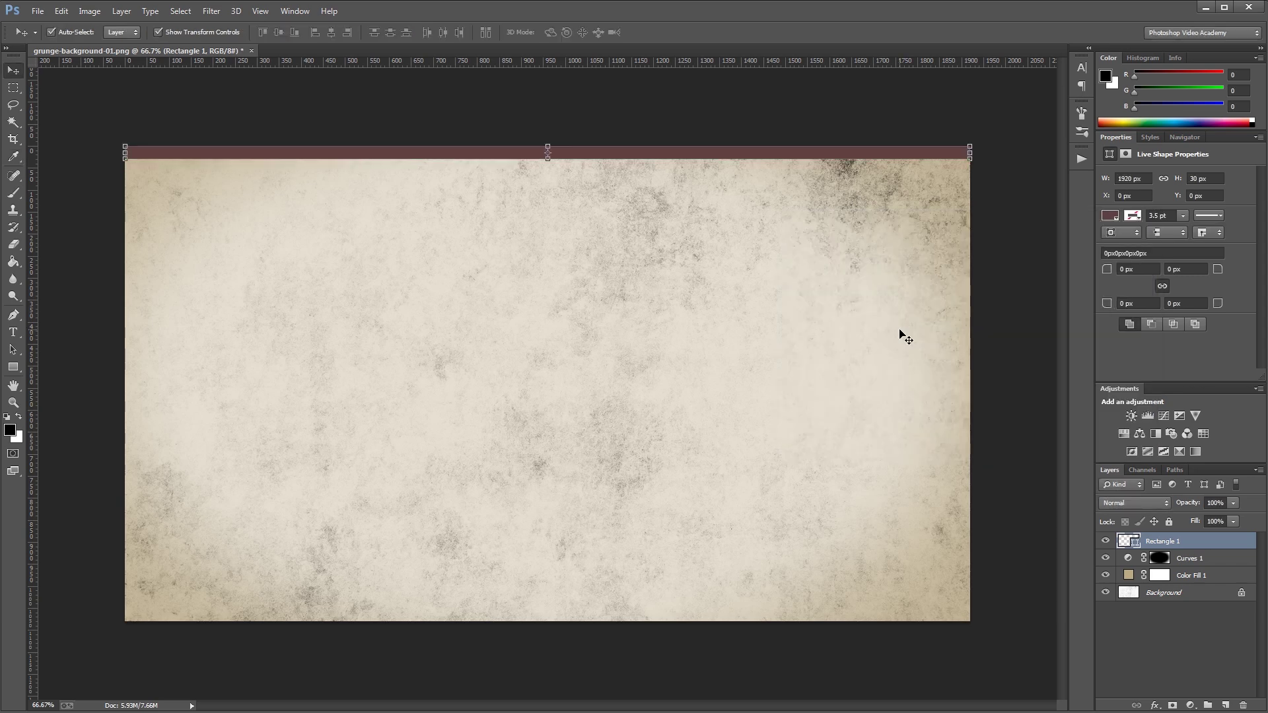
key("shift+Down")
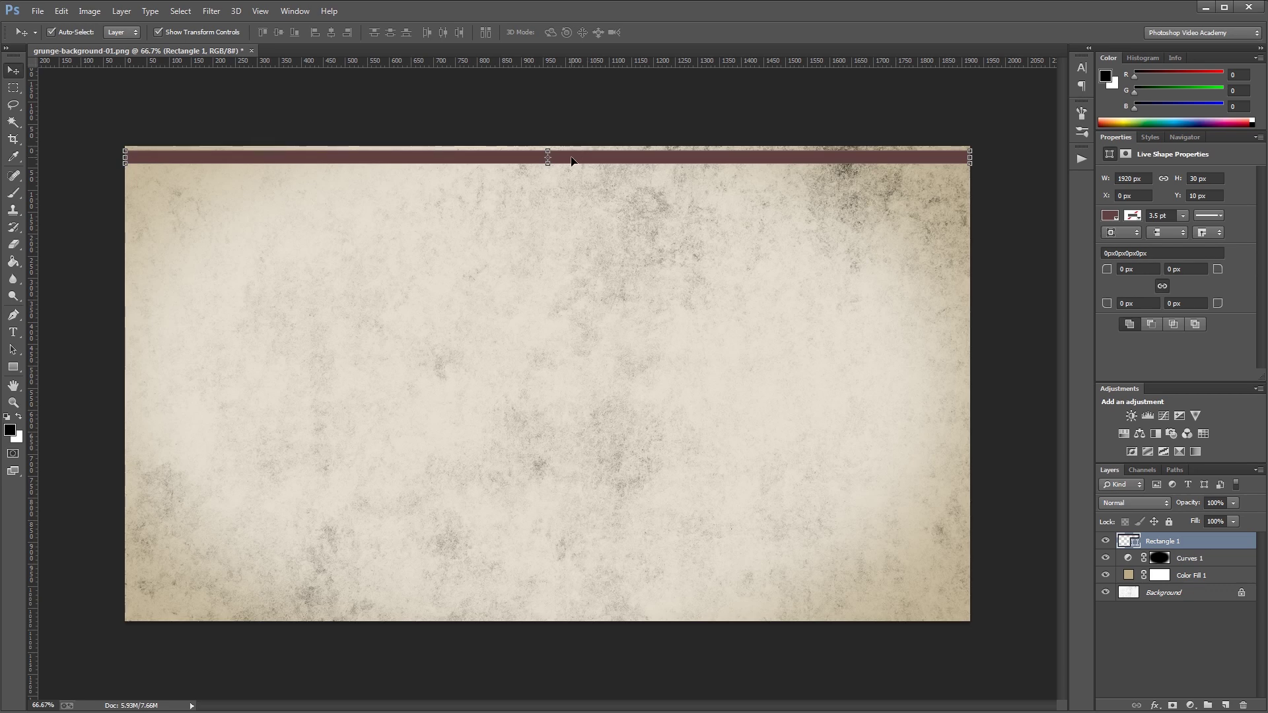
left_click(1137, 505)
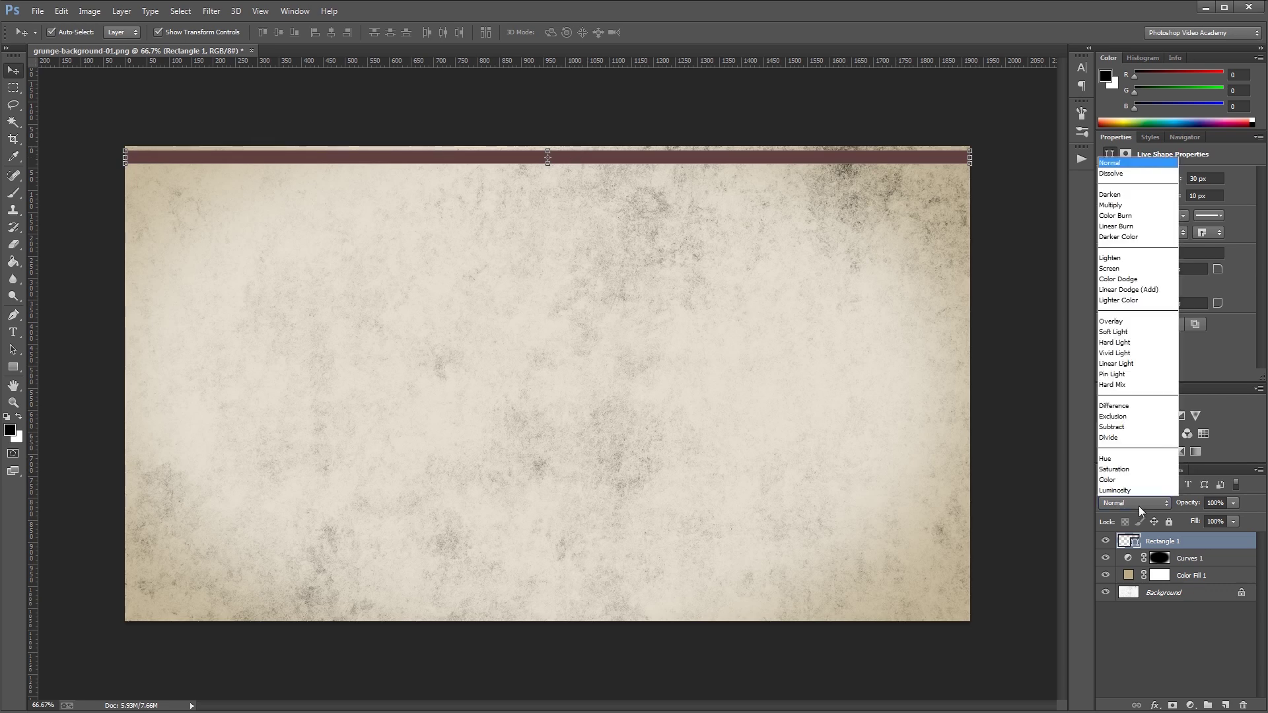
left_click(1122, 215)
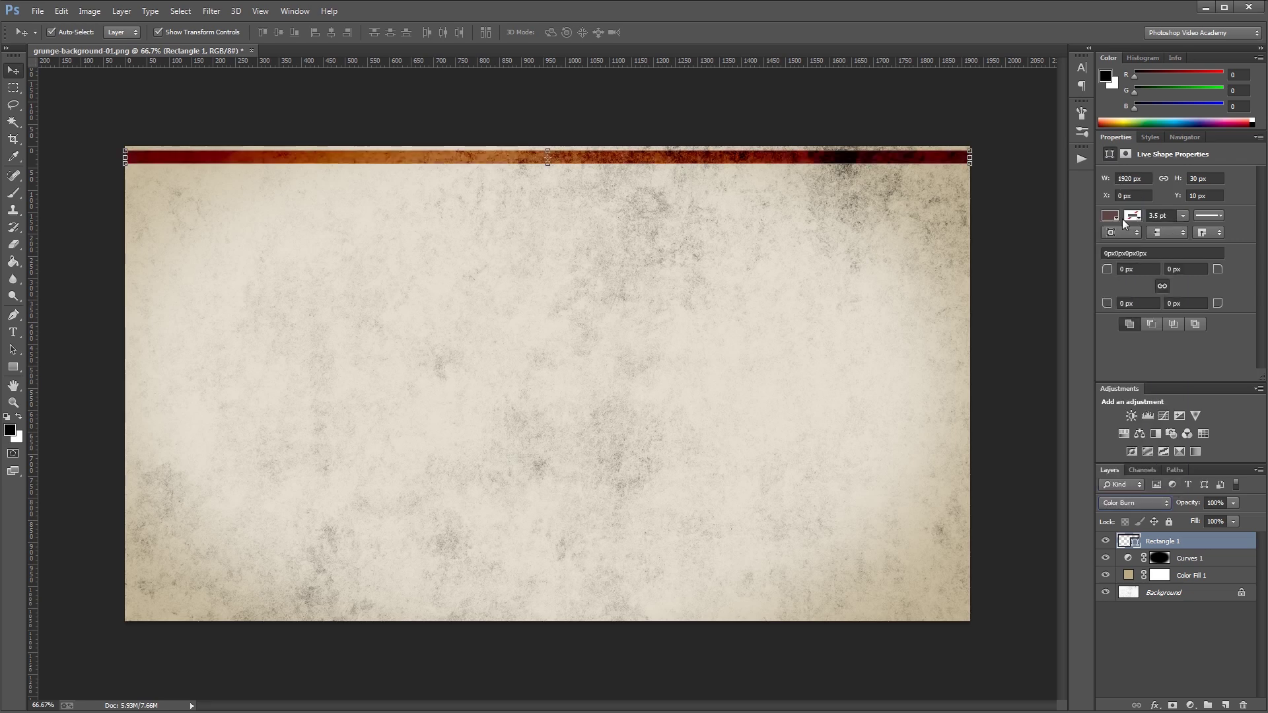
left_click(1196, 541)
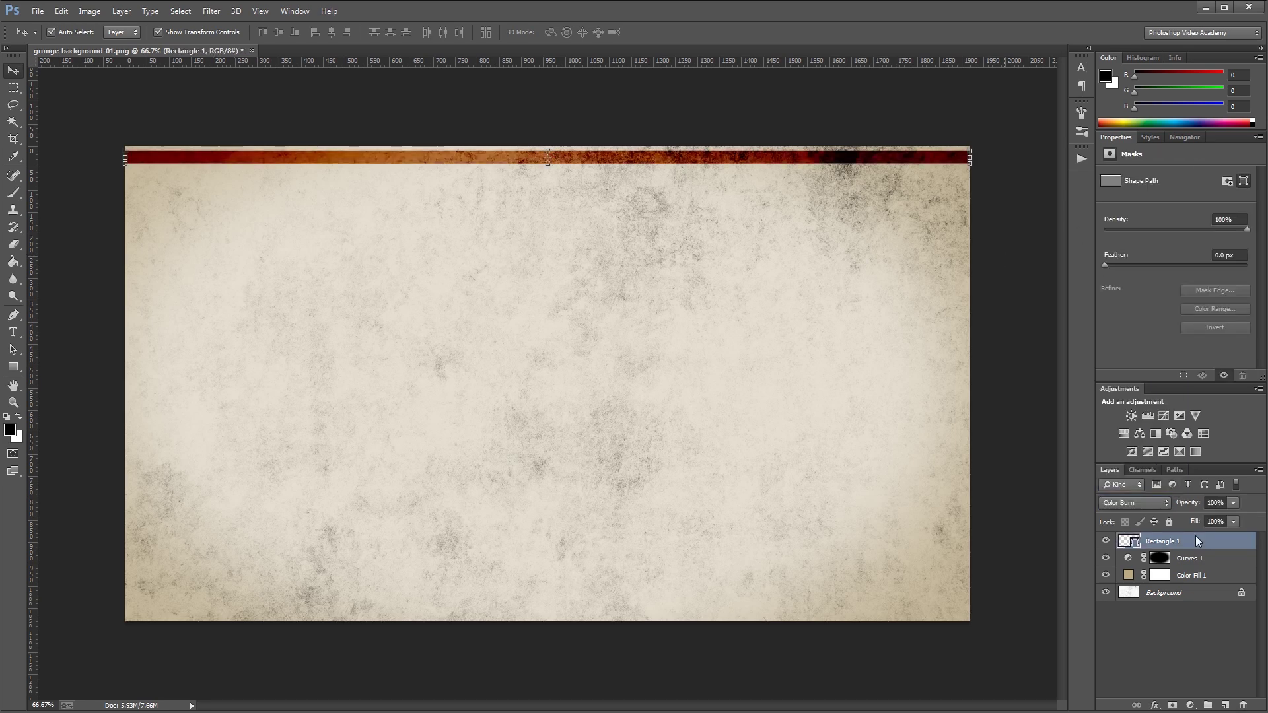
Duplicate the top bar, move the copy about 20 px lower and resize it to 10 px tall.
key("ctrl+j")
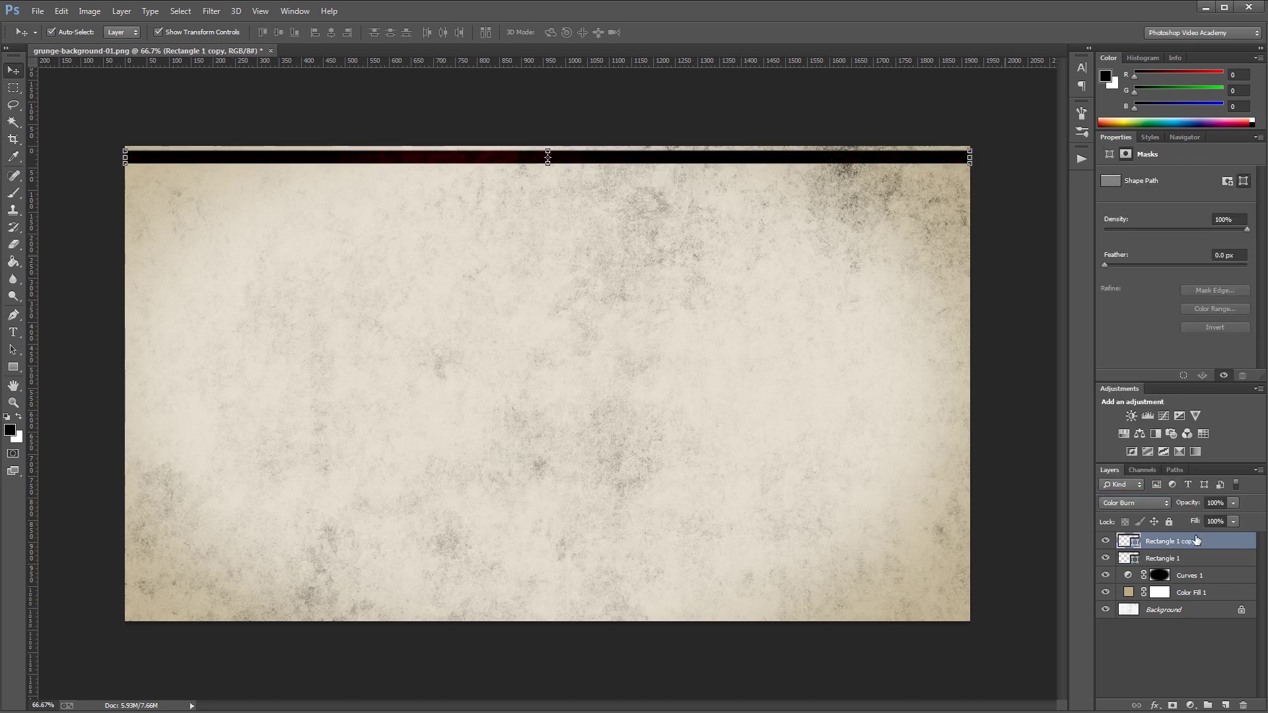
left_click_drag(657, 163, 661, 177)
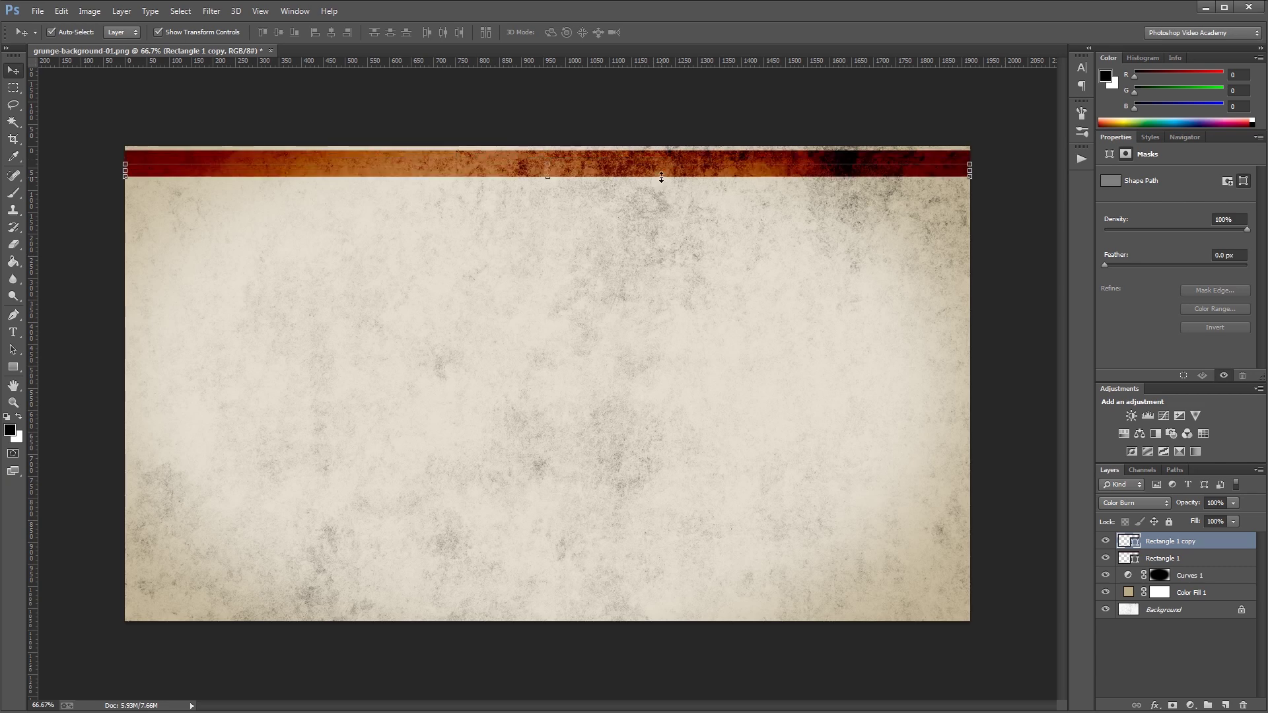
left_click(547, 169)
right_click(274, 33)
left_click(290, 46)
left_click(266, 31)
type("10")
key("Return")
key("Return")
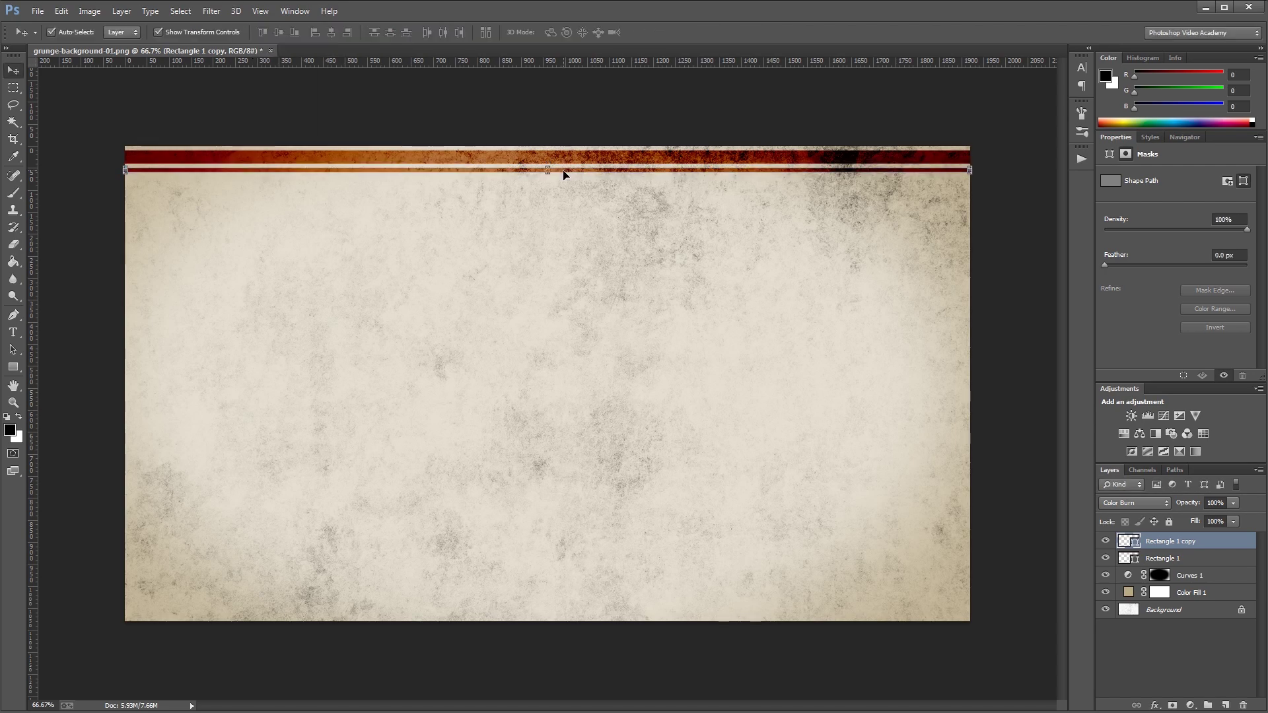
Colour the thin bar olive 5B6241 and position it at Y 46 px.
double_click(1134, 541)
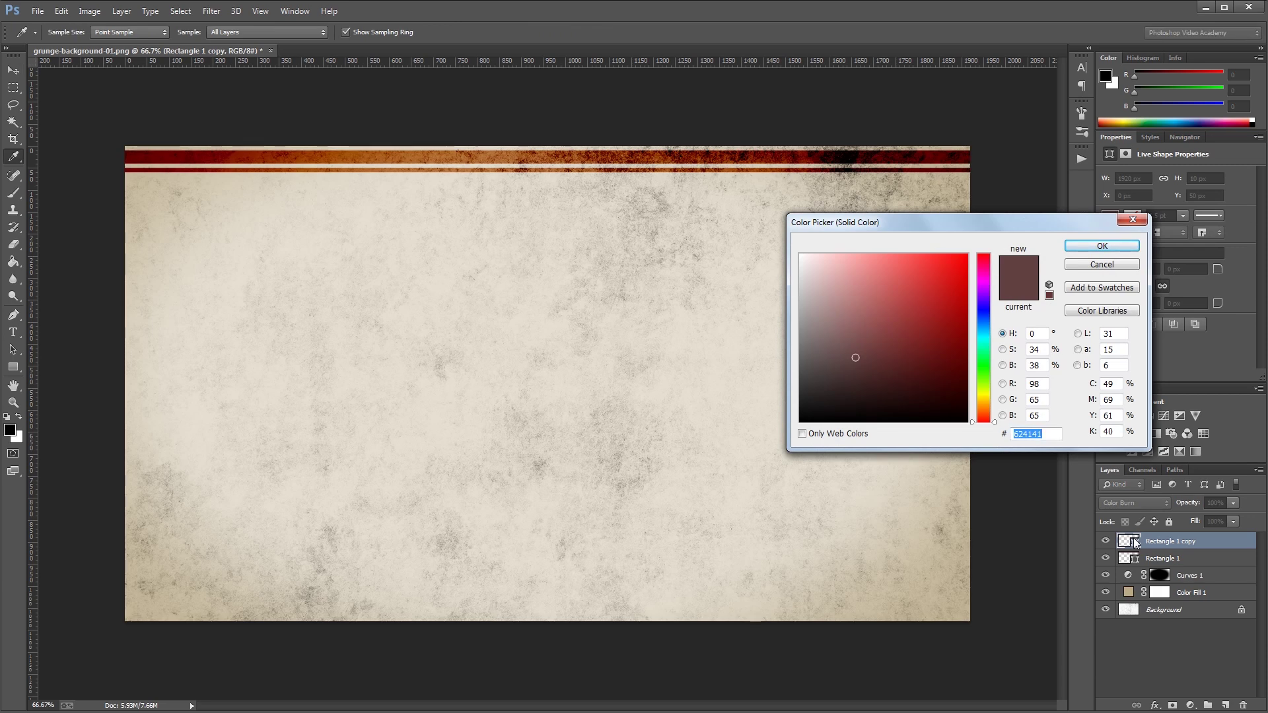
type("5B")
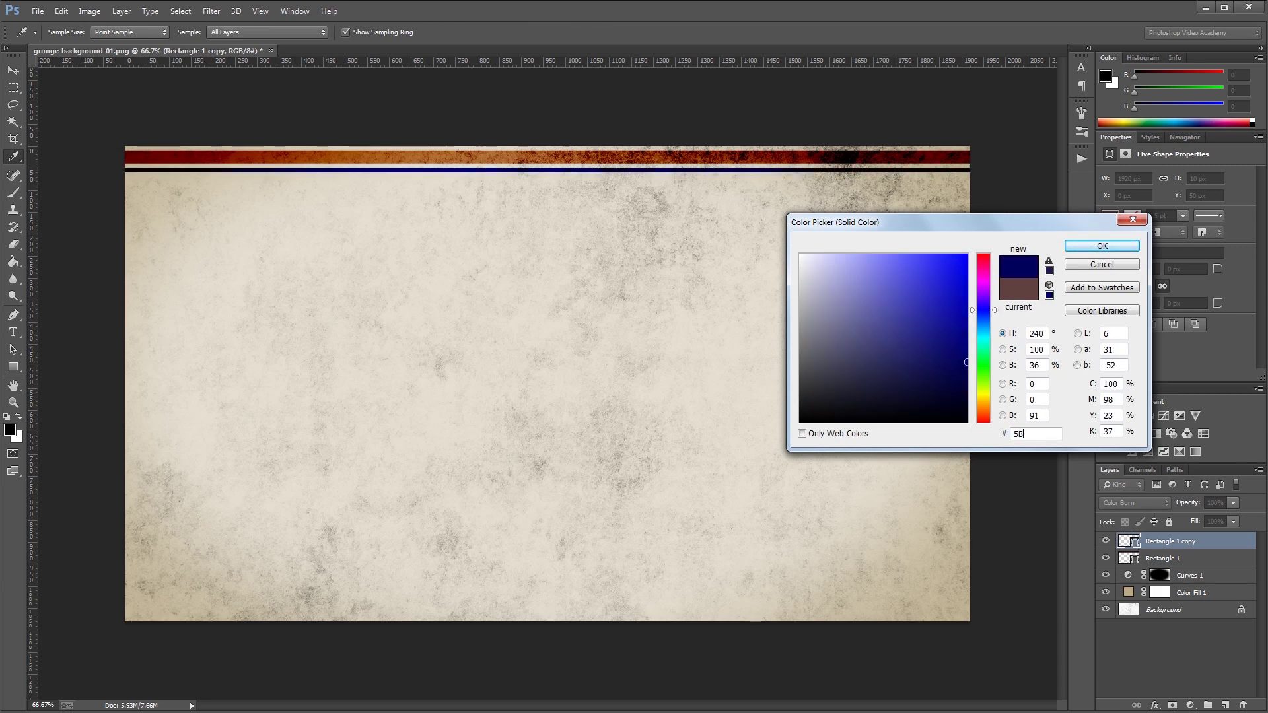
type("6241")
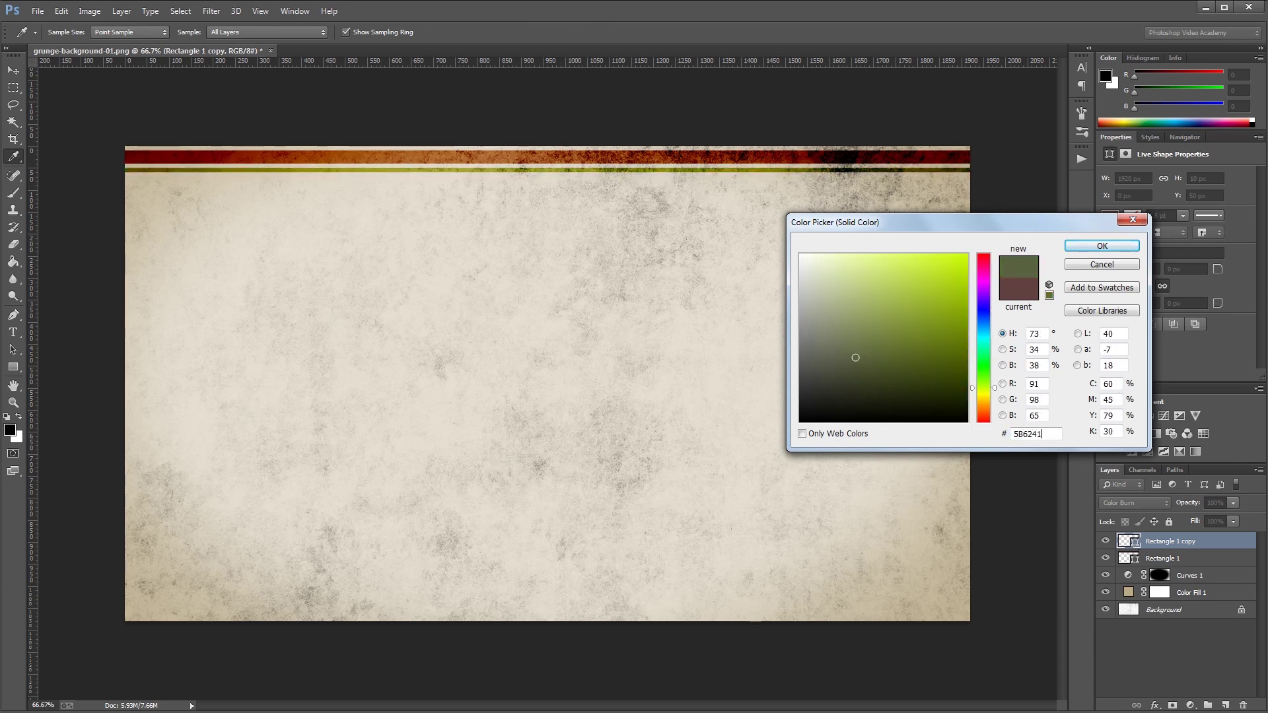
key("Return")
scroll(603, 300, "up", 1)
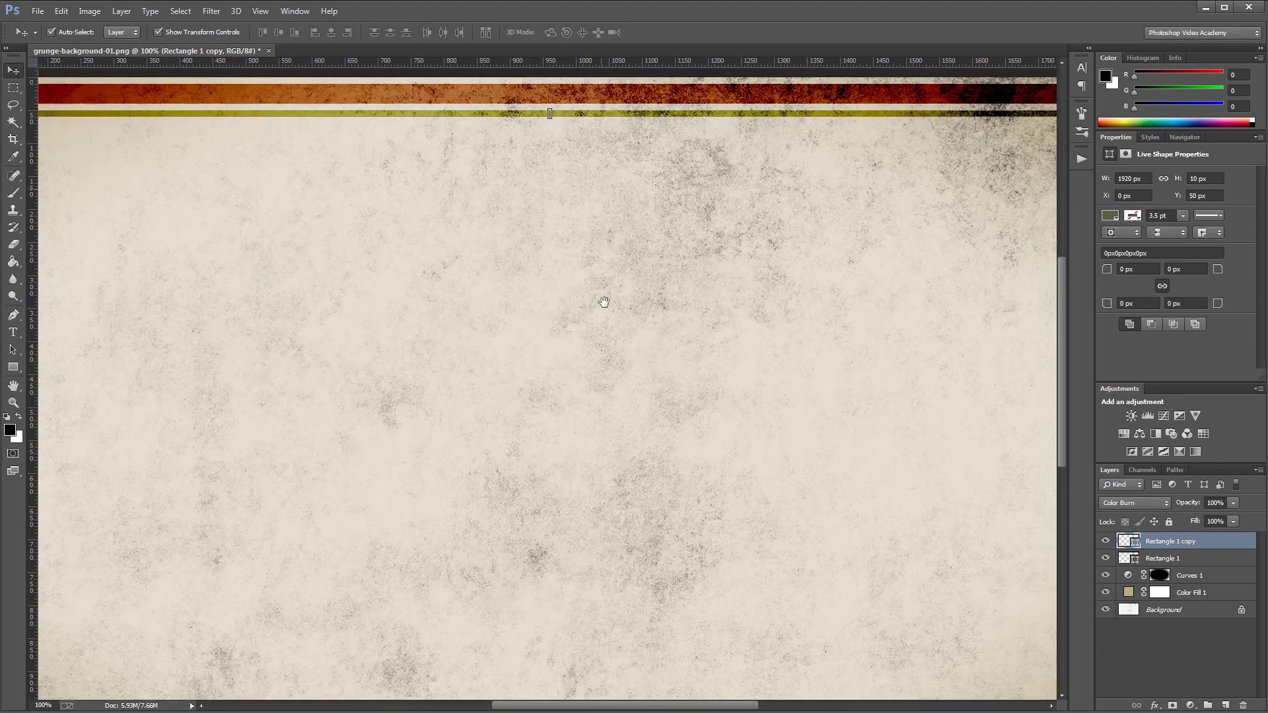
scroll(581, 350, "up", 3)
left_click_drag(574, 373, 575, 367)
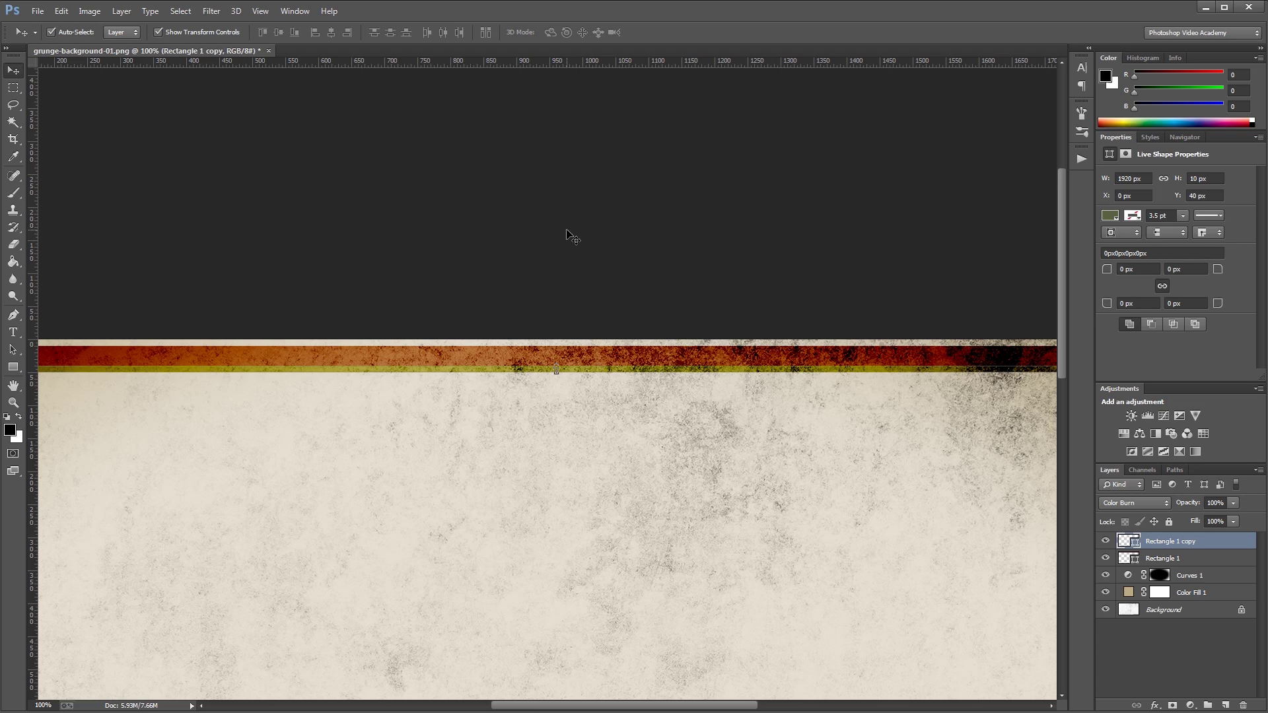
key("Down")
key("Down")
key("Down")
key("Down")
key("Down")
key("Down")
scroll(571, 236, "down", 1)
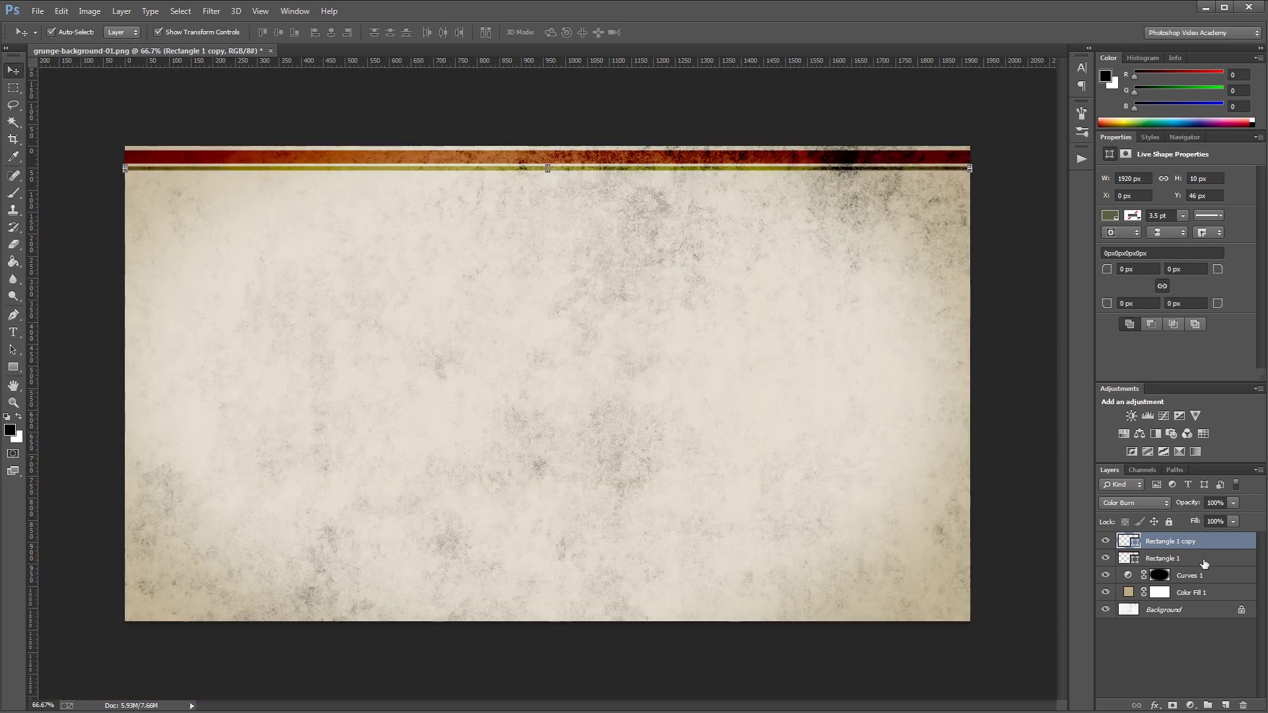
Duplicate both stripe layers and flip the copies vertically.
left_click(1182, 558, "shift")
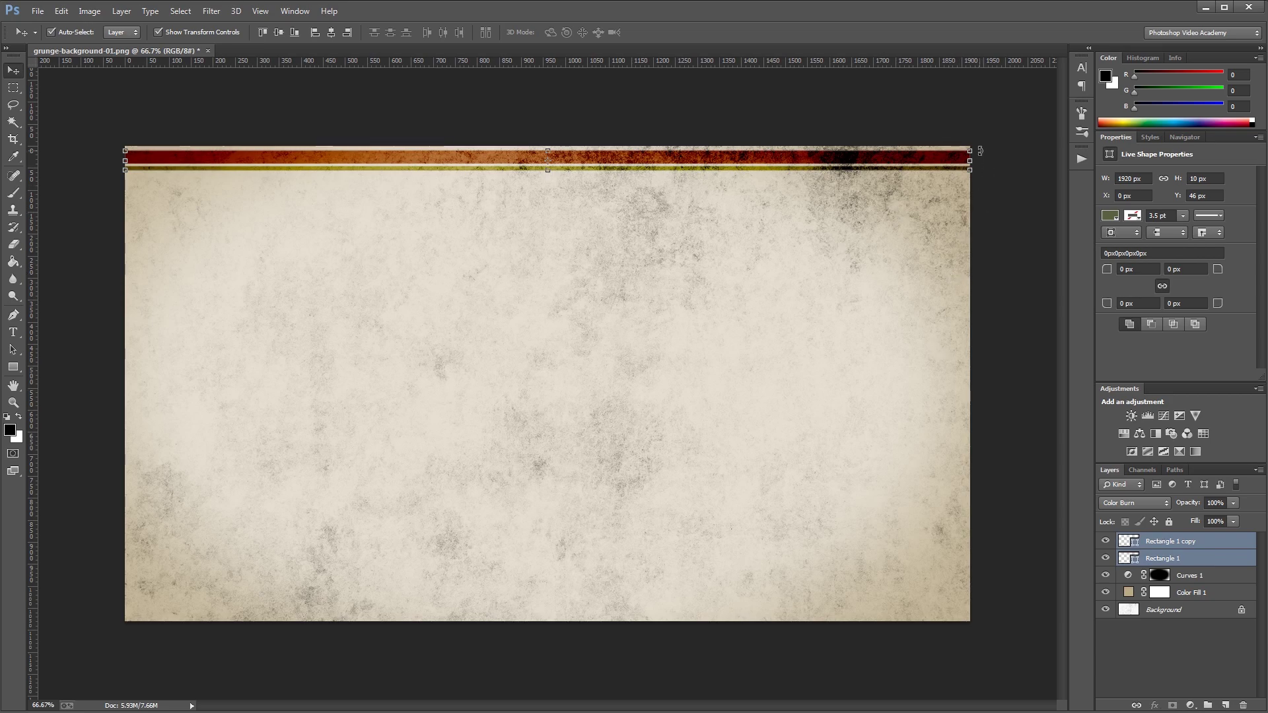
right_click(1210, 552)
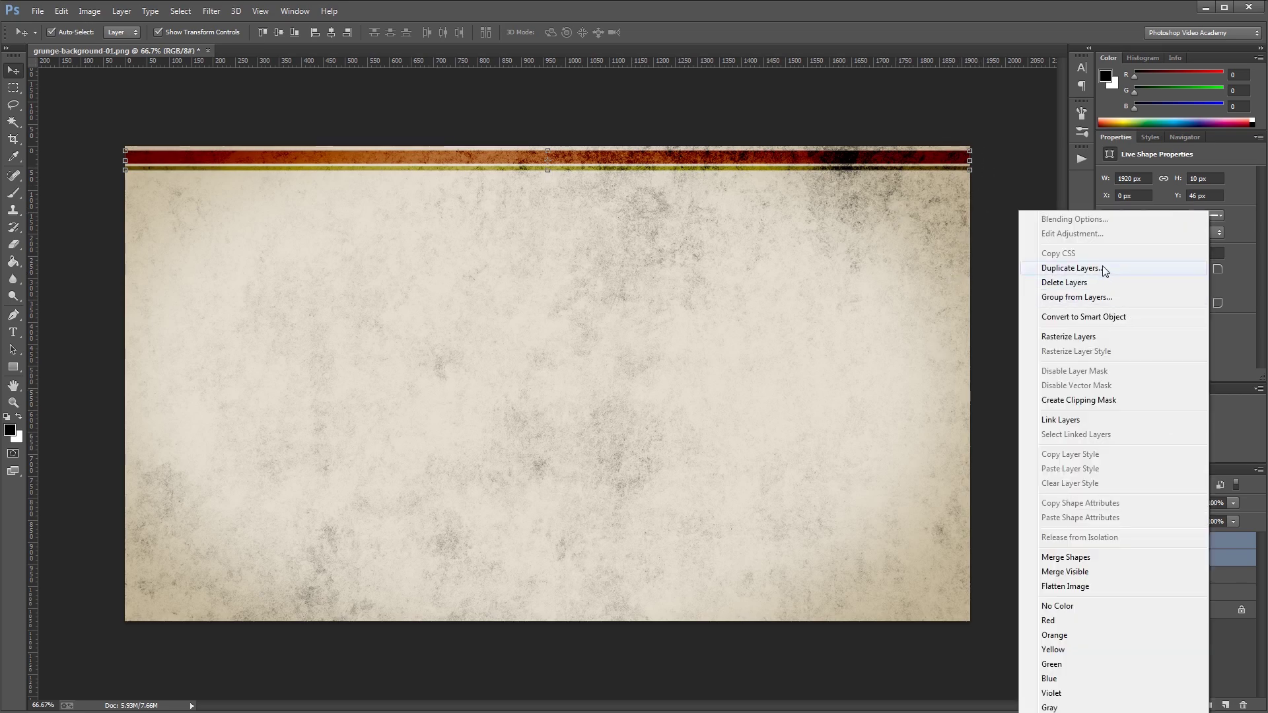
left_click(1070, 268)
left_click(759, 250)
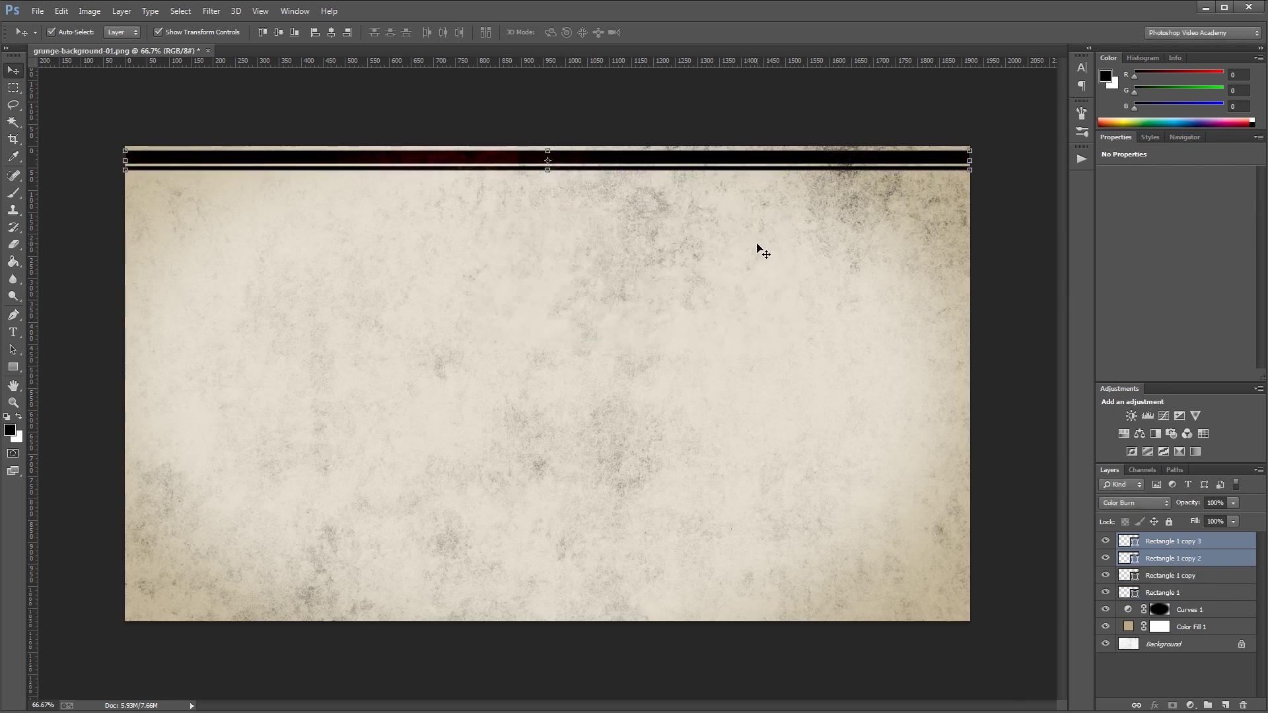
left_click(965, 157)
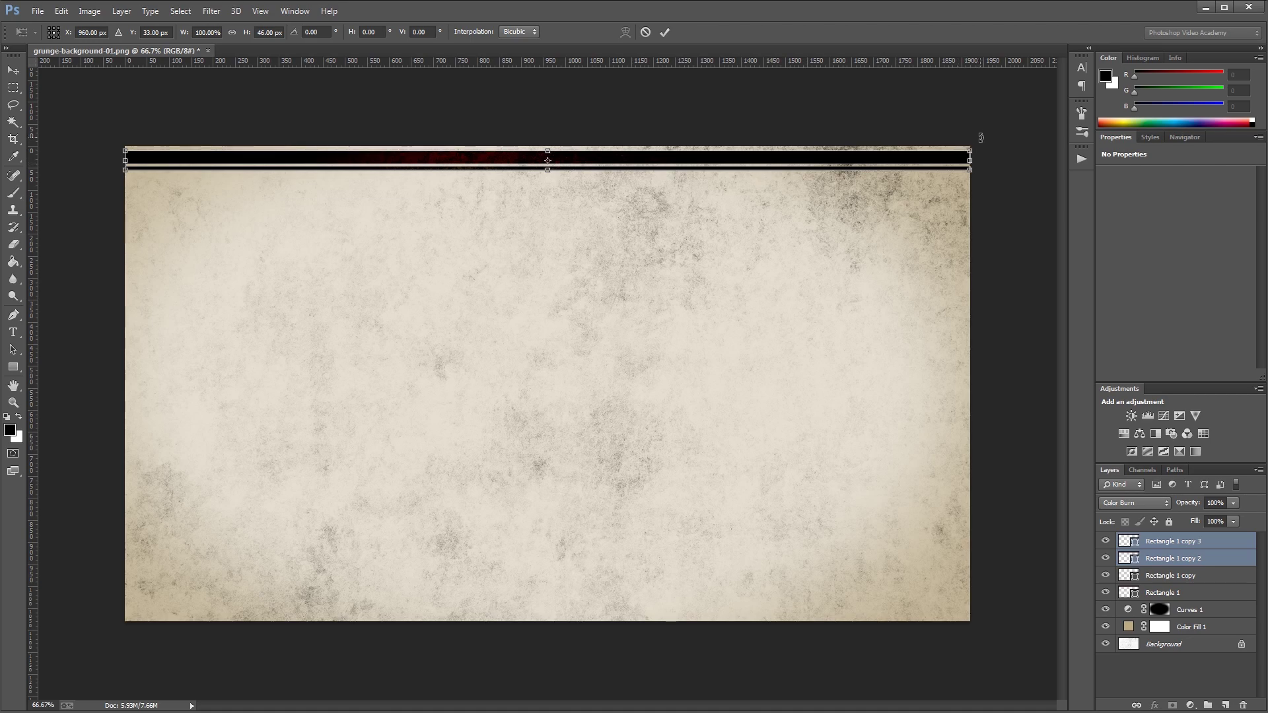
left_click_drag(979, 138, 146, 190)
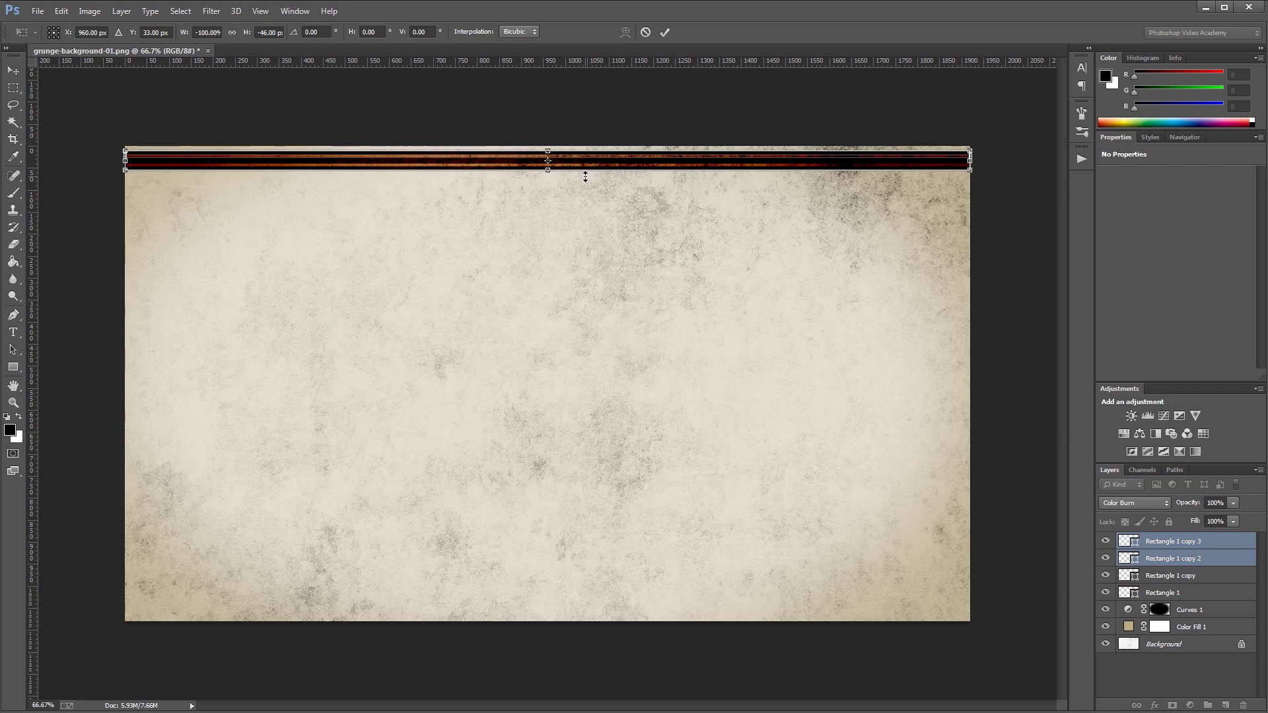
key("Return")
Move the flipped stripes to the bottom edge, nudge them up slightly and deselect.
left_click_drag(676, 167, 683, 621)
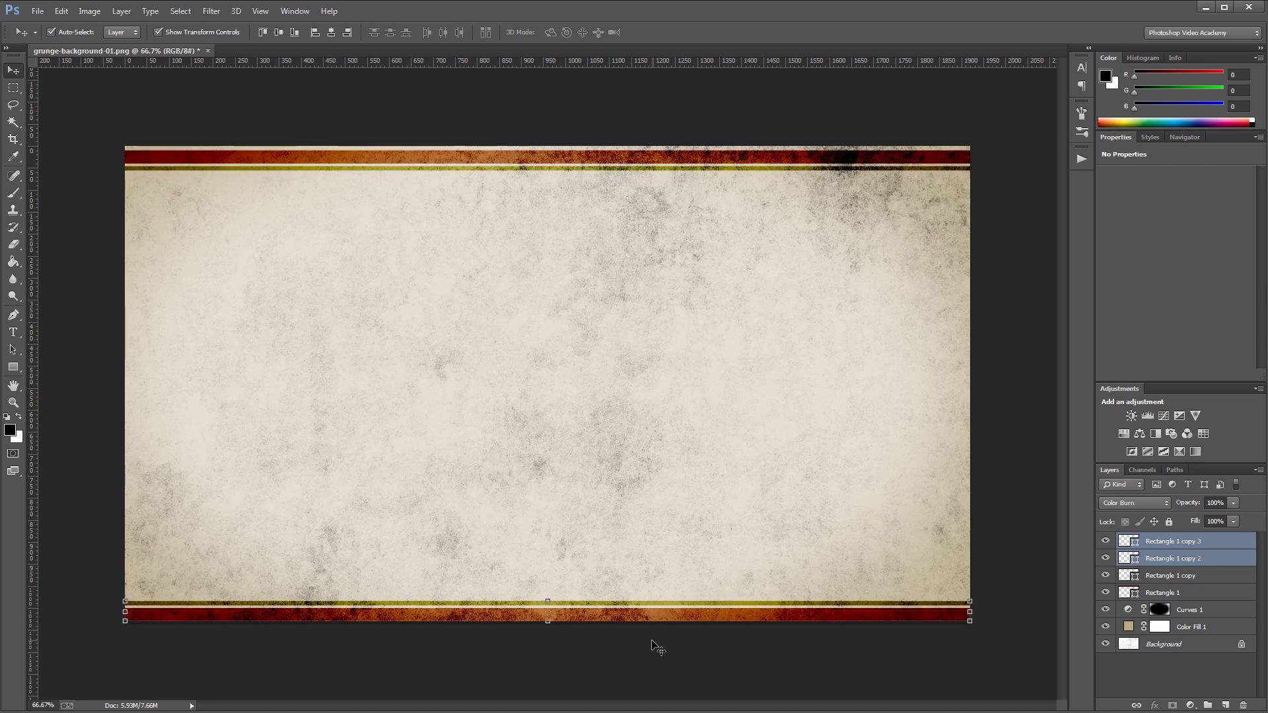
key("shift+Up")
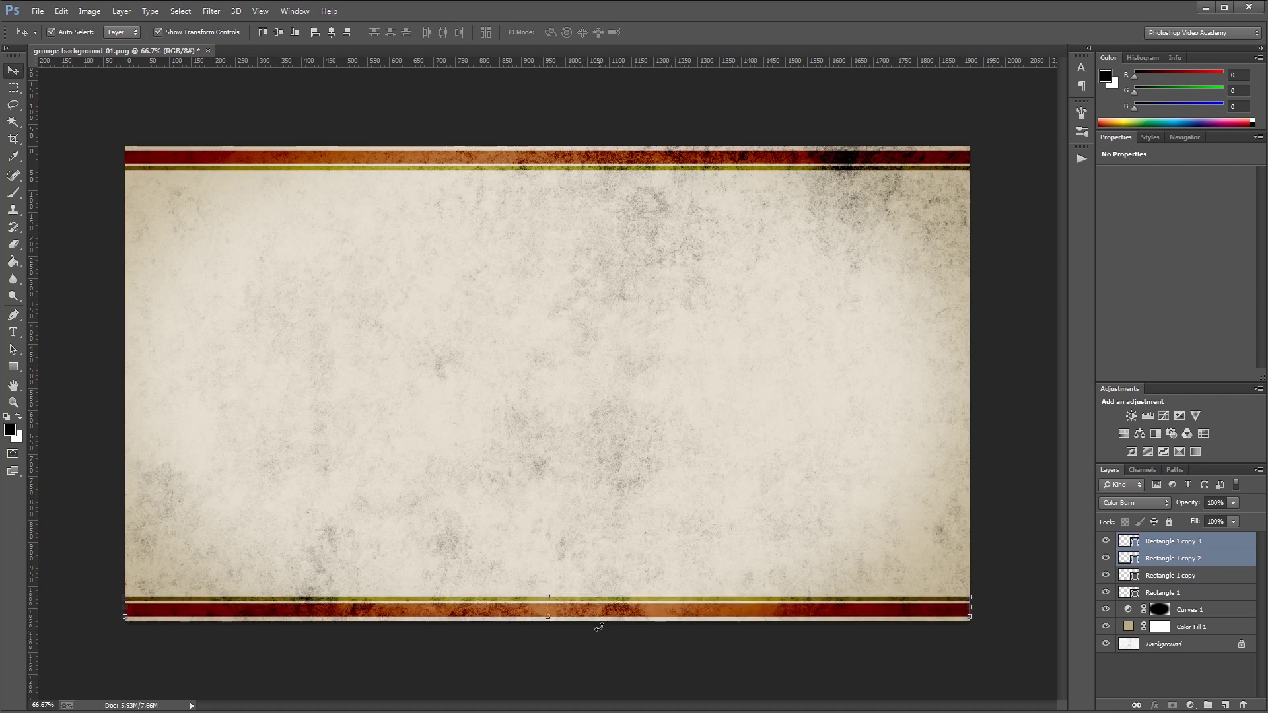
left_click(599, 626)
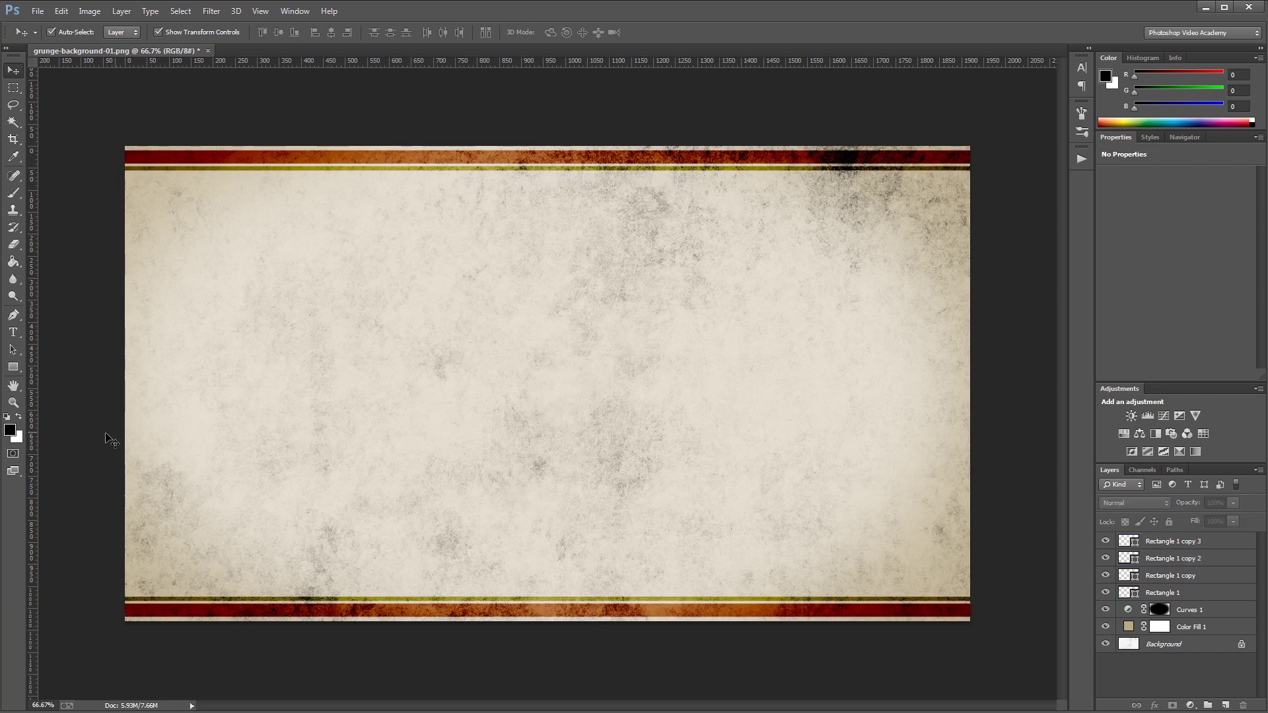
left_click_drag(35, 451, 545, 418)
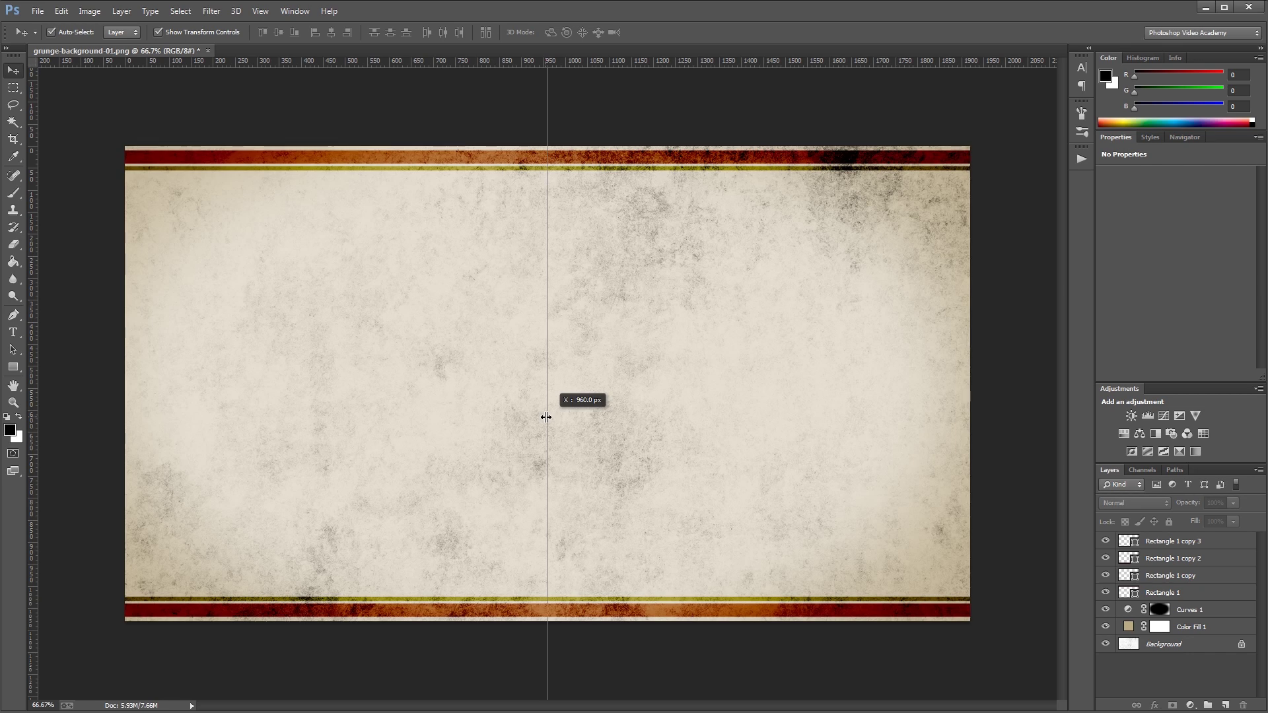
Place a vertical guide at X 960 px and a horizontal guide across the middle.
left_click_drag(546, 418, 546, 419)
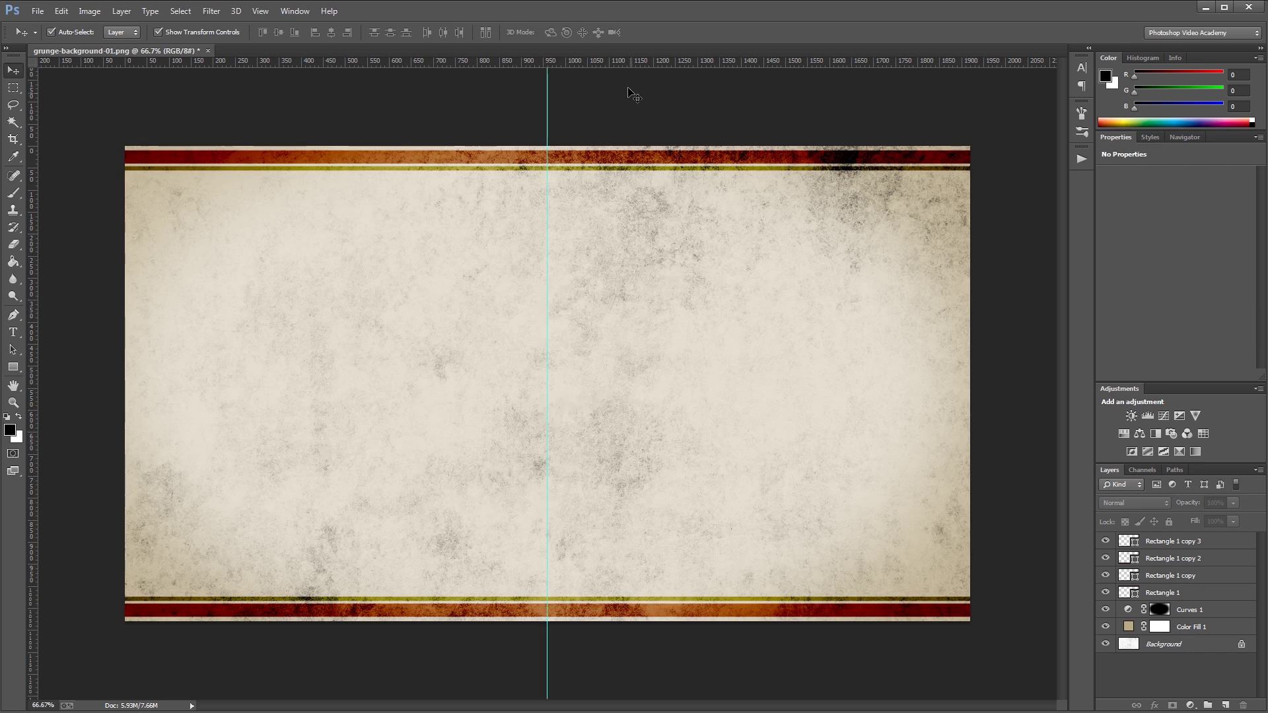
left_click_drag(608, 62, 607, 386)
key("ctrl+r")
key("ctrl+r")
left_click(13, 370)
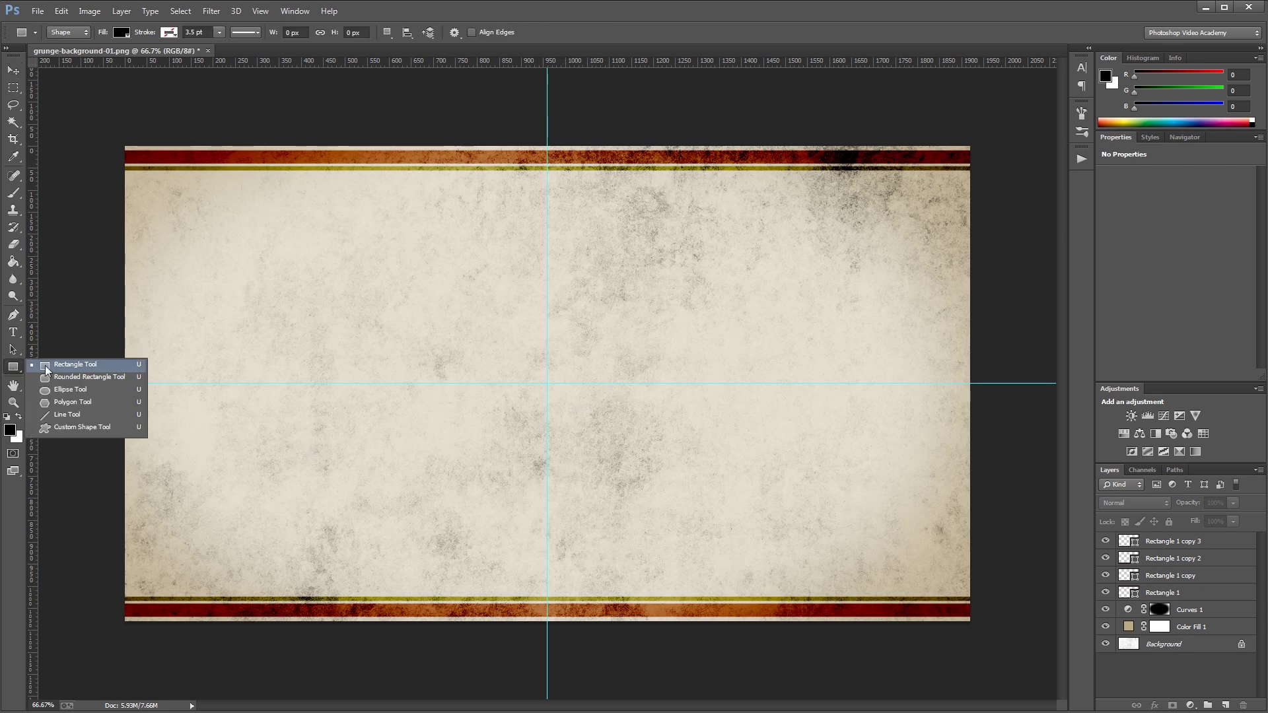
Draw a 670 × 670 px ellipse and centre it on the guides' crossing.
left_click(82, 391)
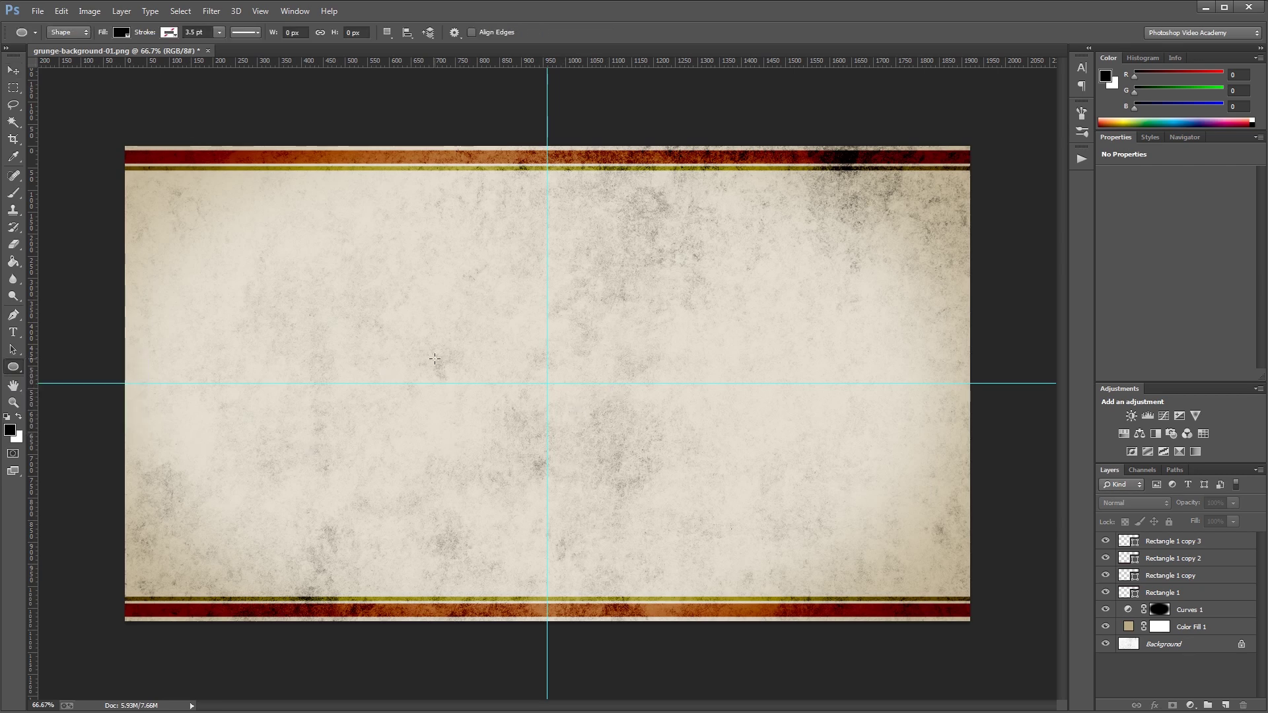
left_click(434, 359)
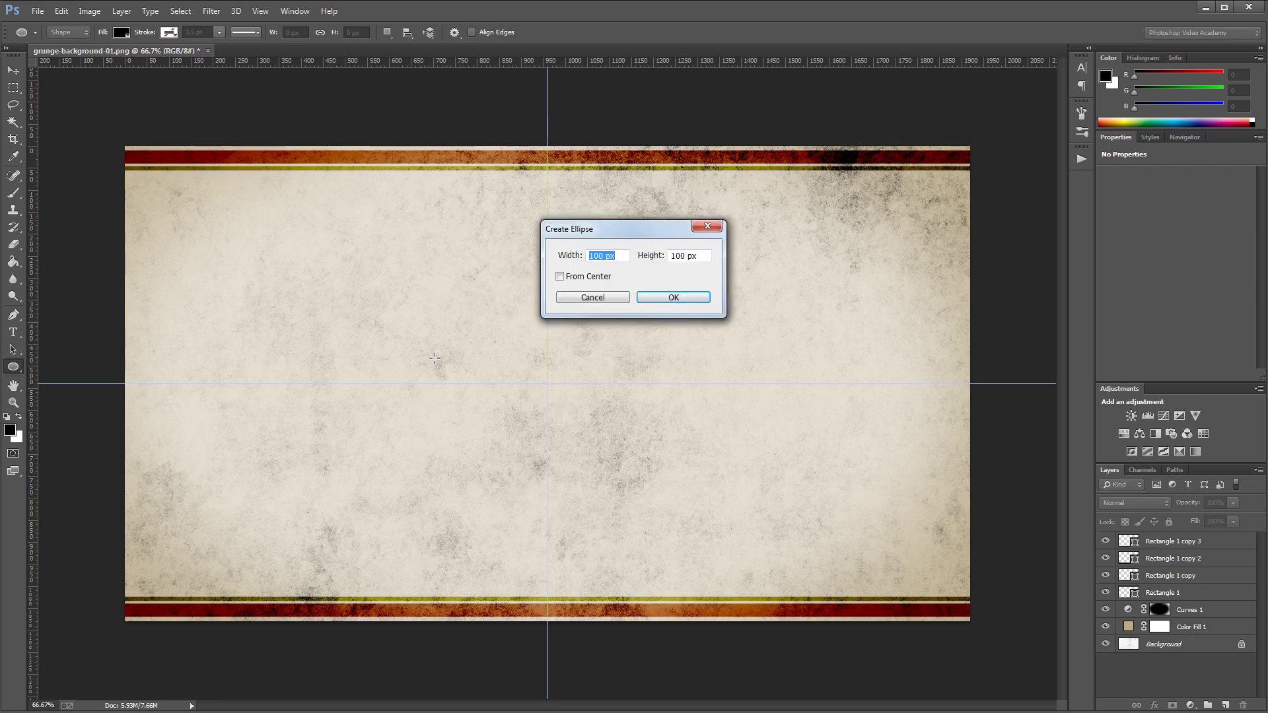
type("670")
key("Tab")
type("670")
key("Tab")
left_click(658, 298)
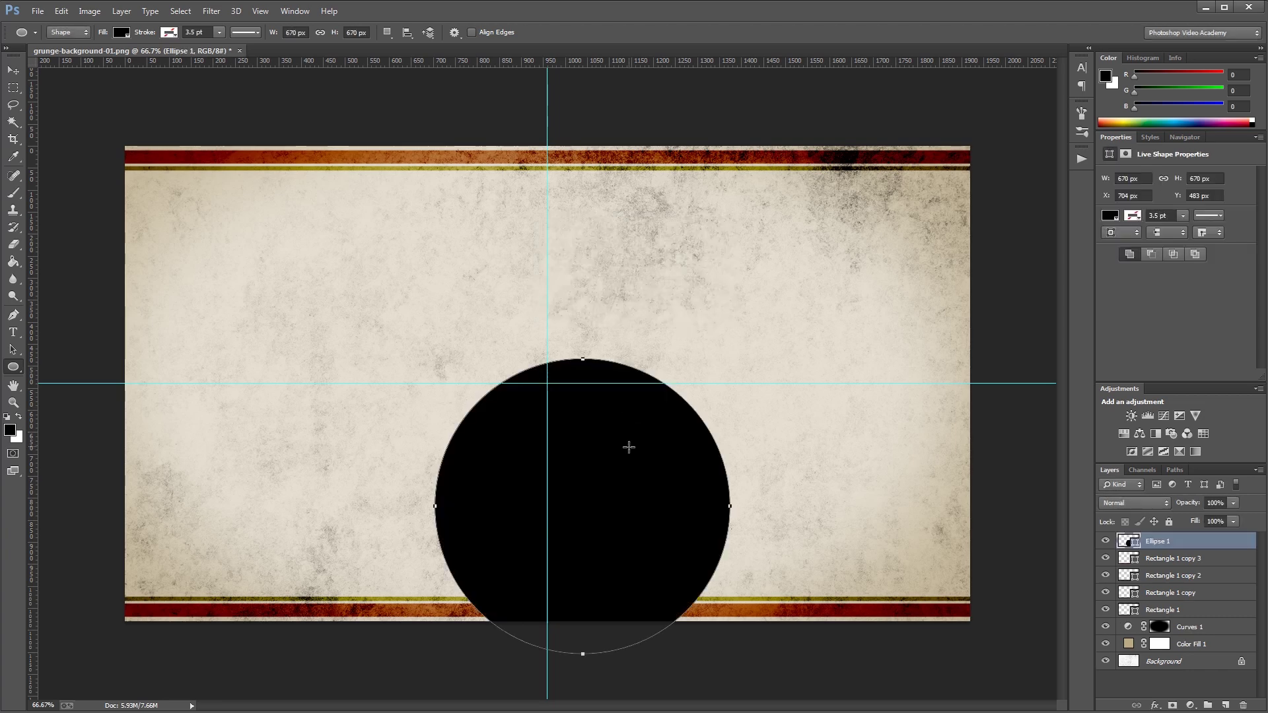
key("v")
left_click_drag(637, 515, 597, 398)
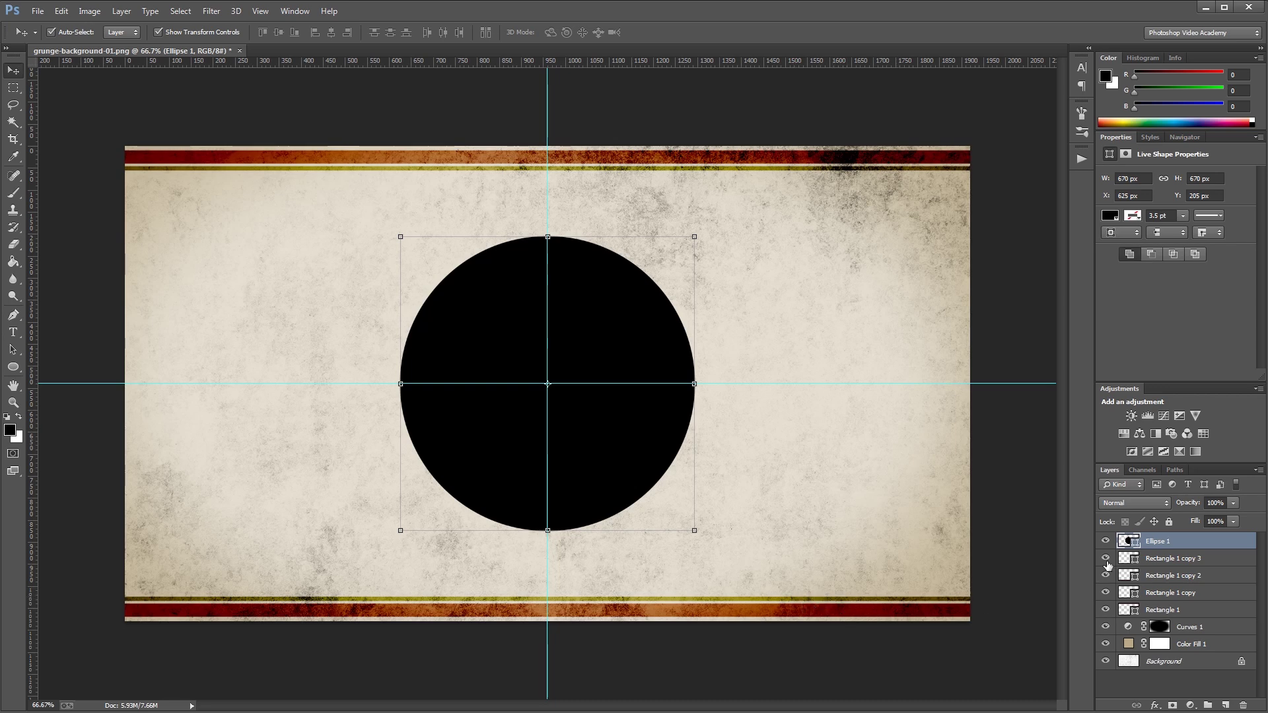
Colour the circle olive 5B6241 and set its blend mode to Color Burn.
double_click(1128, 542)
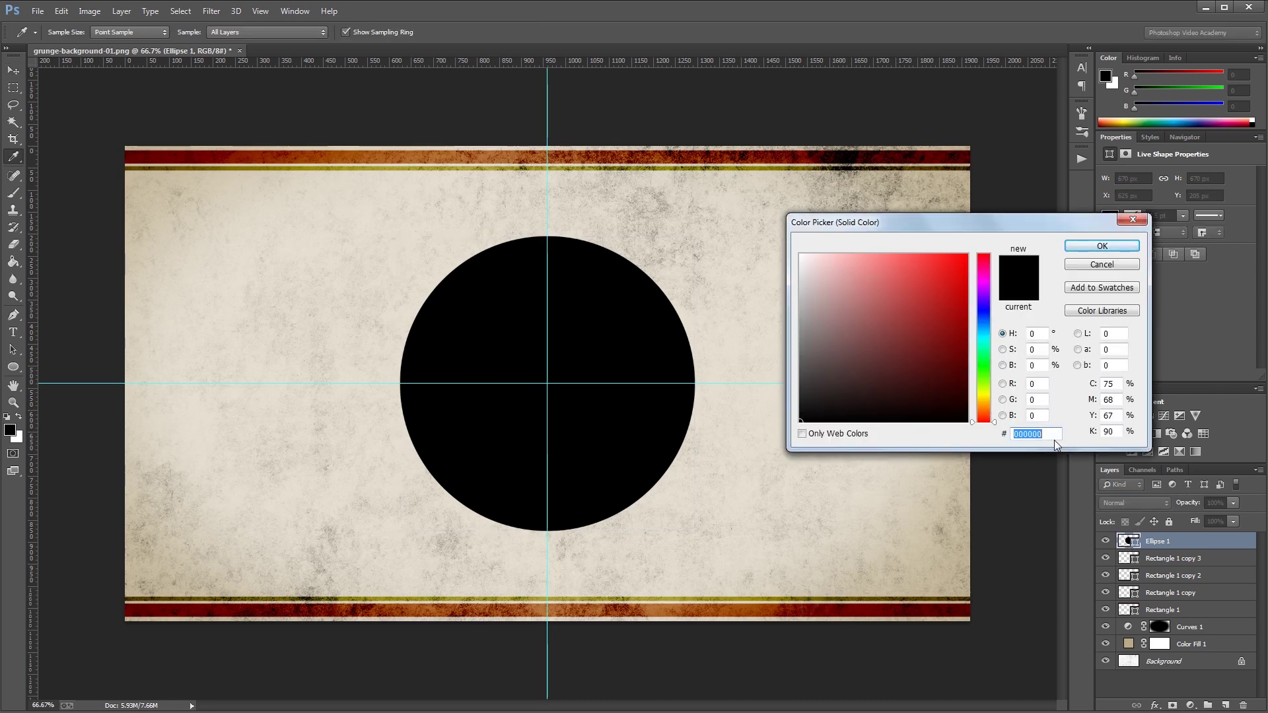
type("5B6241")
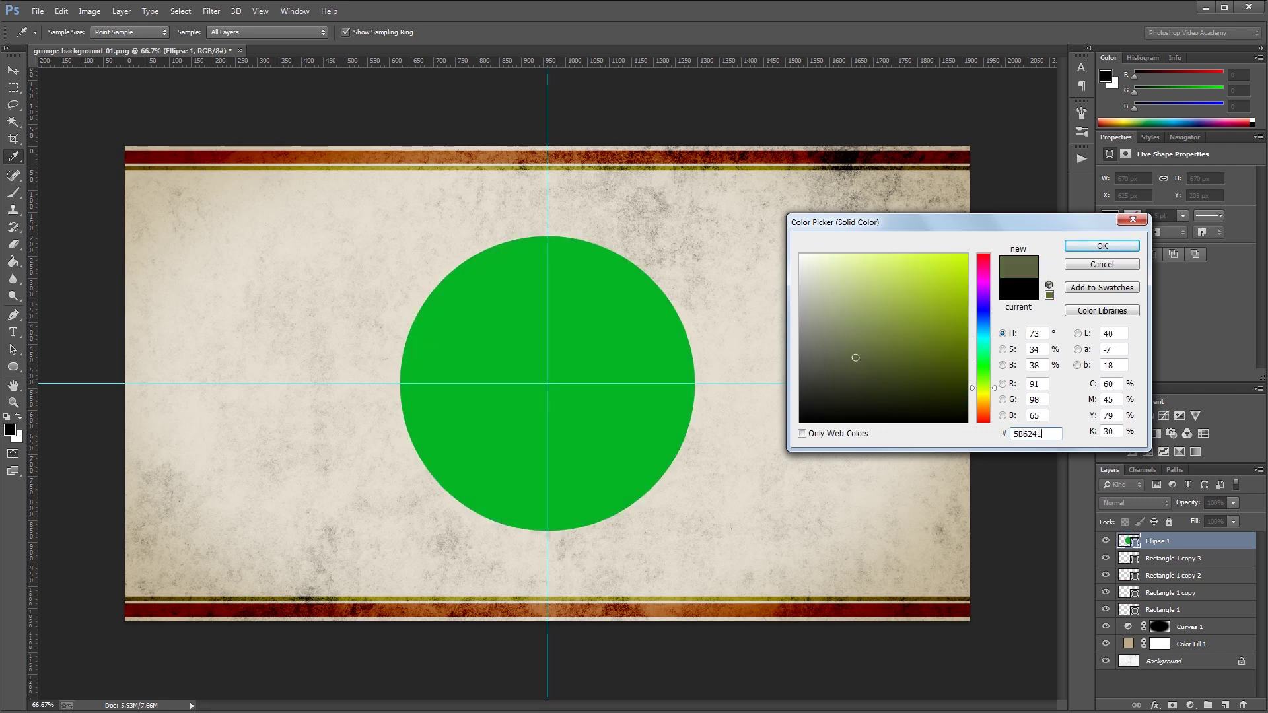
key("Return")
left_click(1126, 504)
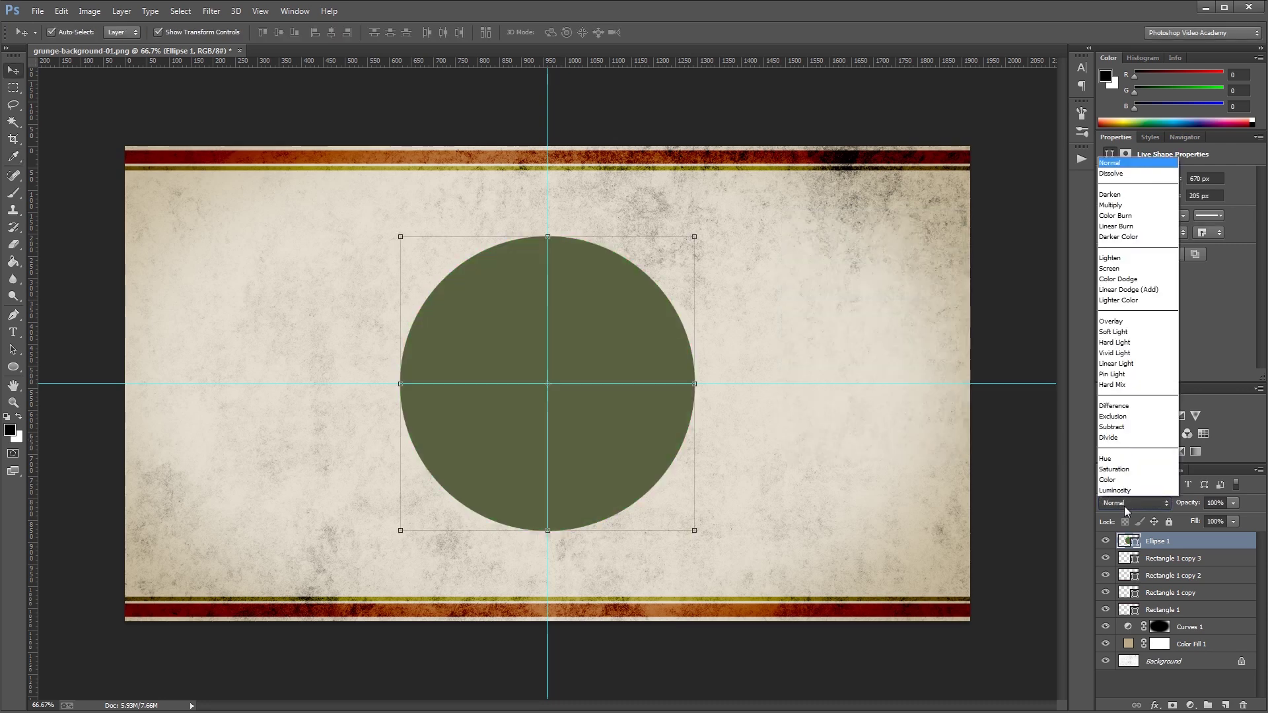
left_click(1116, 216)
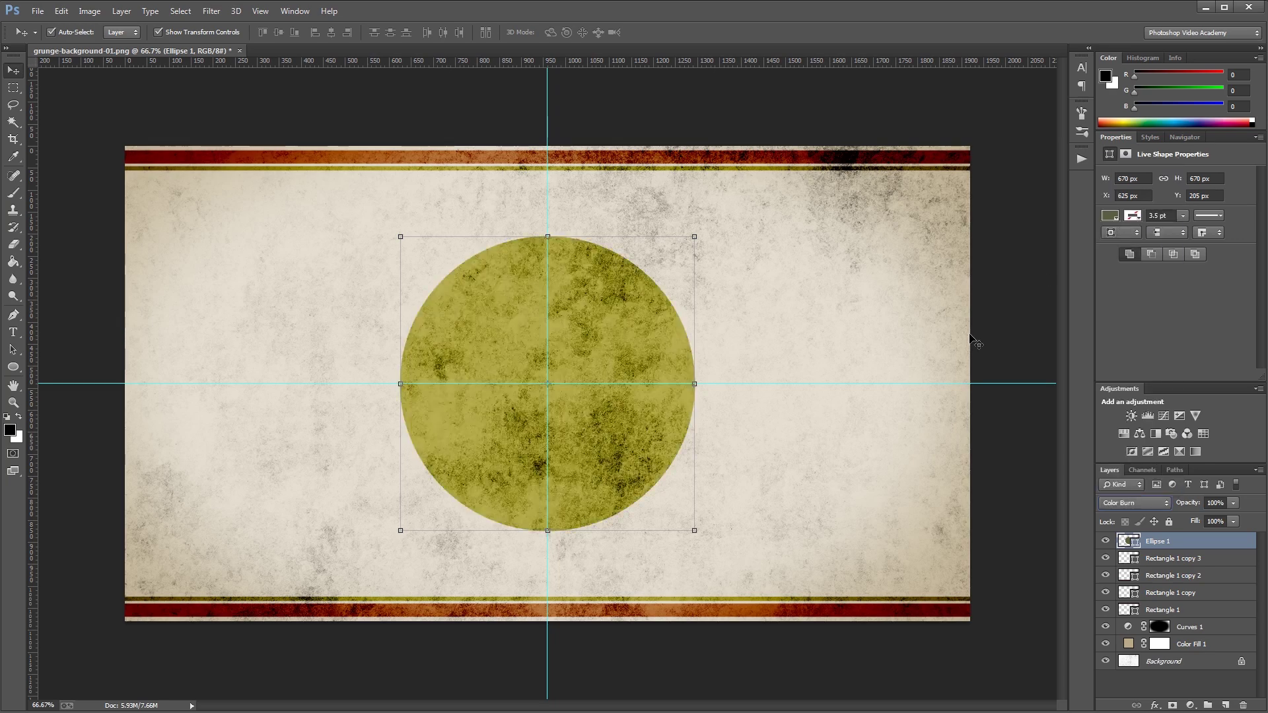
Set the circle's fill to 50% and open its Layer Style settings.
left_click(1213, 522)
type("50")
key("Return")
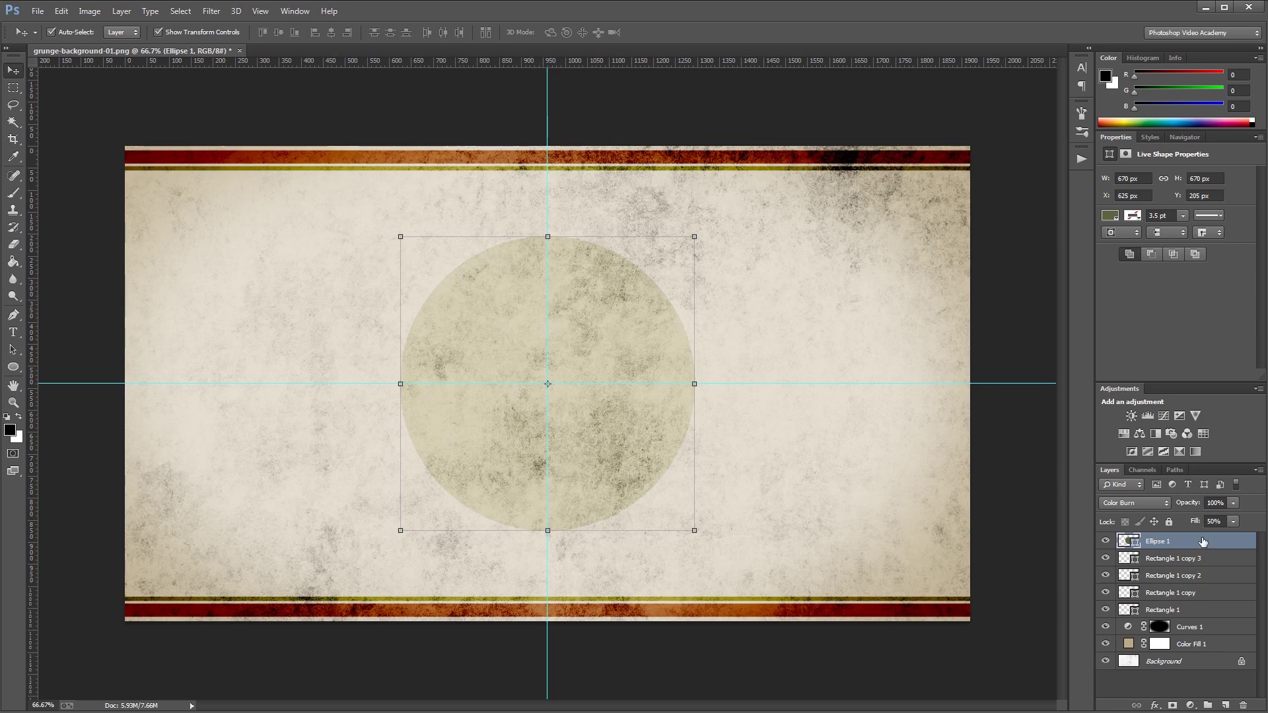
double_click(1202, 541)
left_click_drag(795, 182, 821, 146)
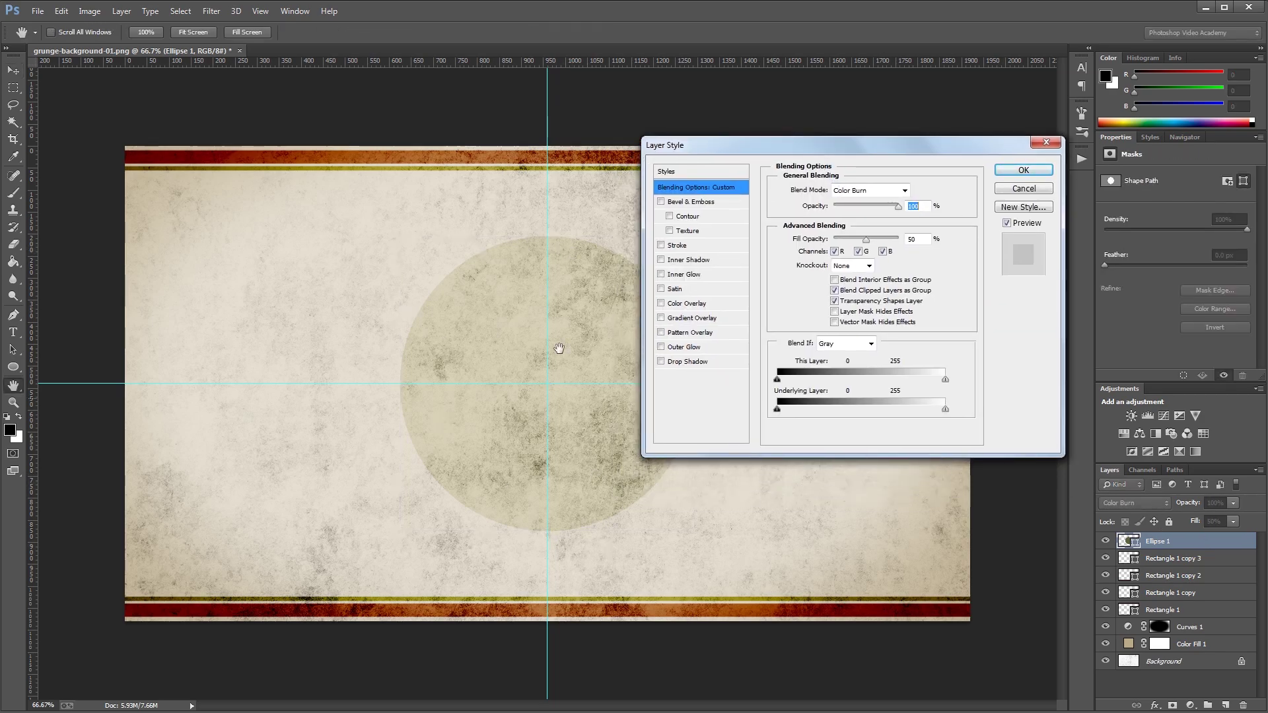
Give the circle a Color Burn Inner Glow at 35% opacity and 50% range.
left_click(709, 276)
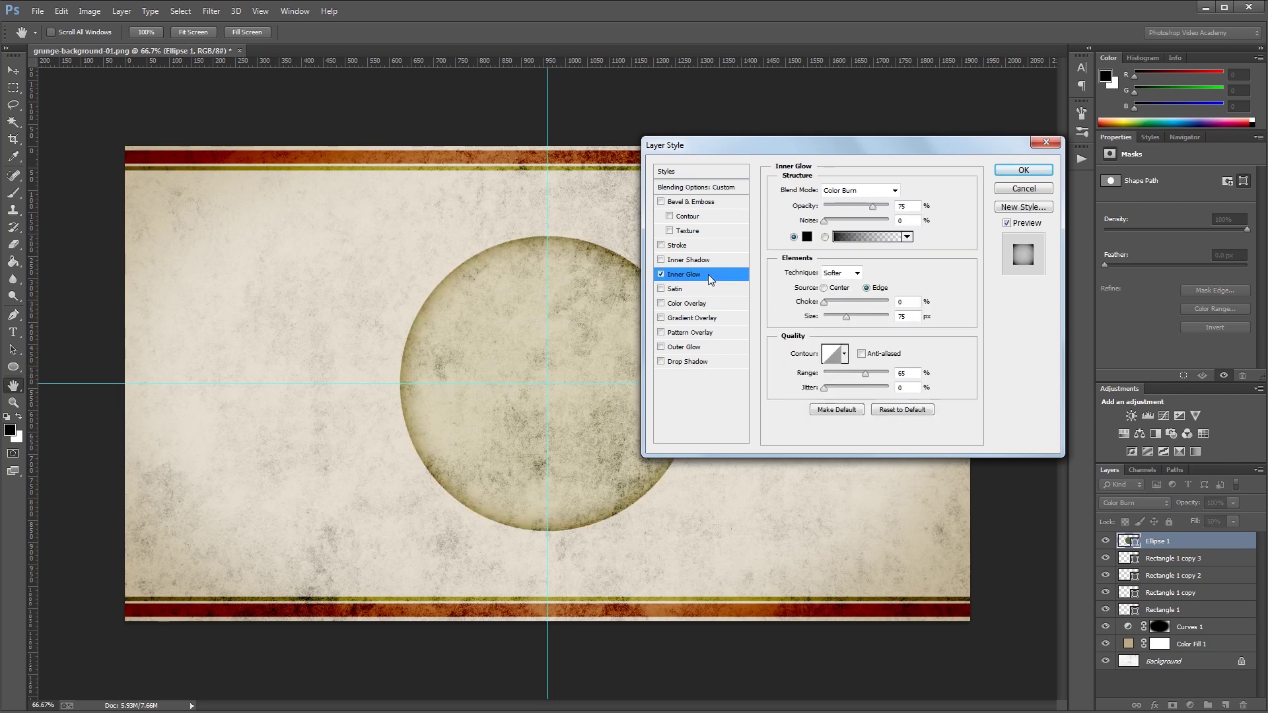
left_click(858, 190)
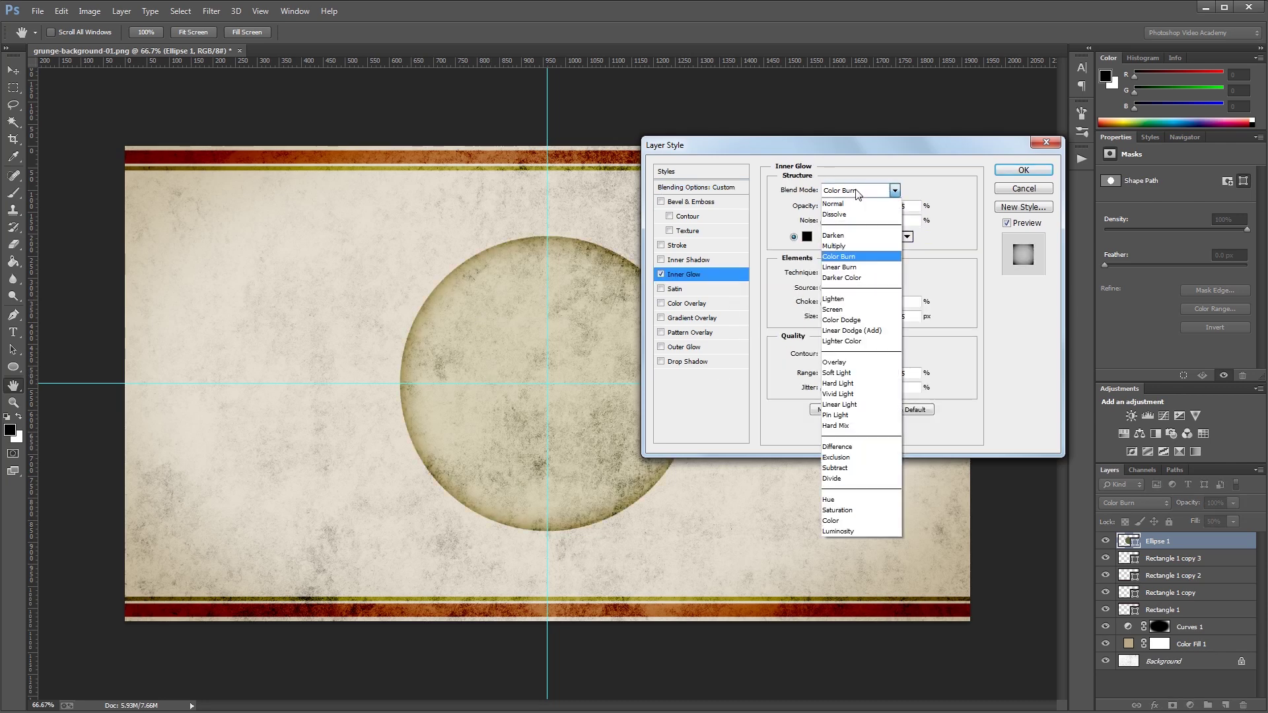
left_click(858, 257)
double_click(906, 206)
type("35")
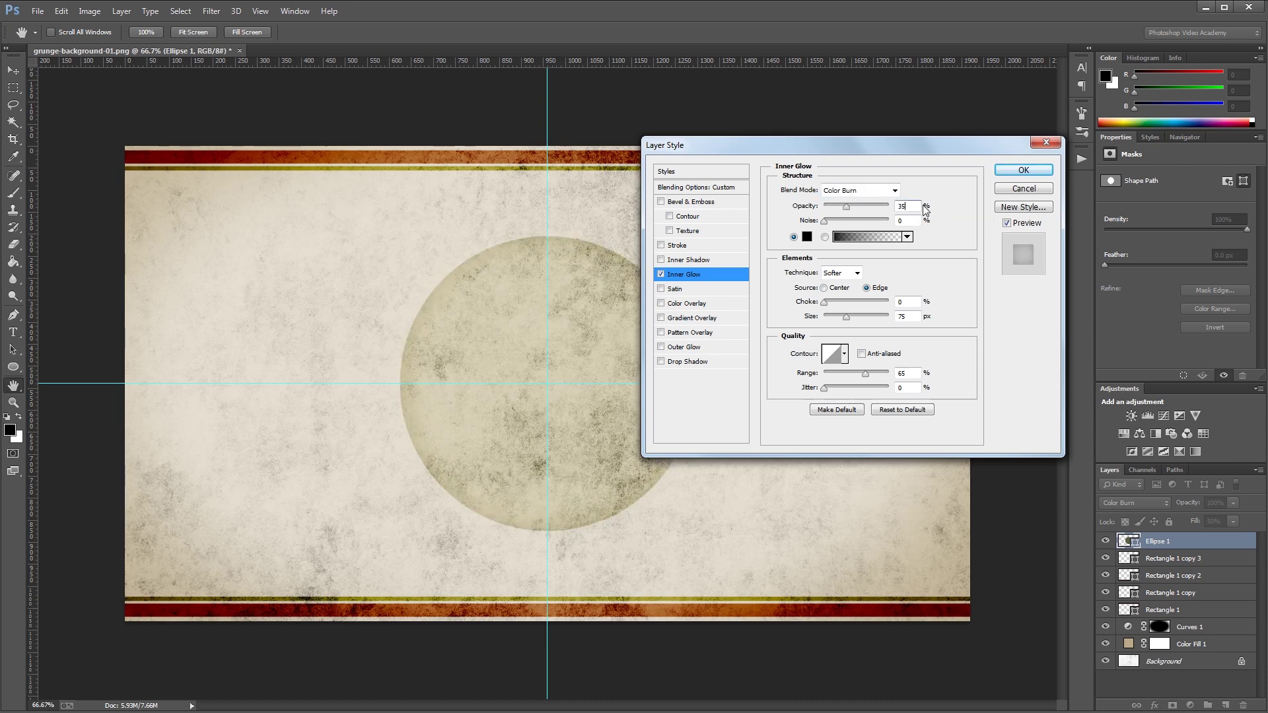
left_click(906, 317)
double_click(917, 372)
type("50")
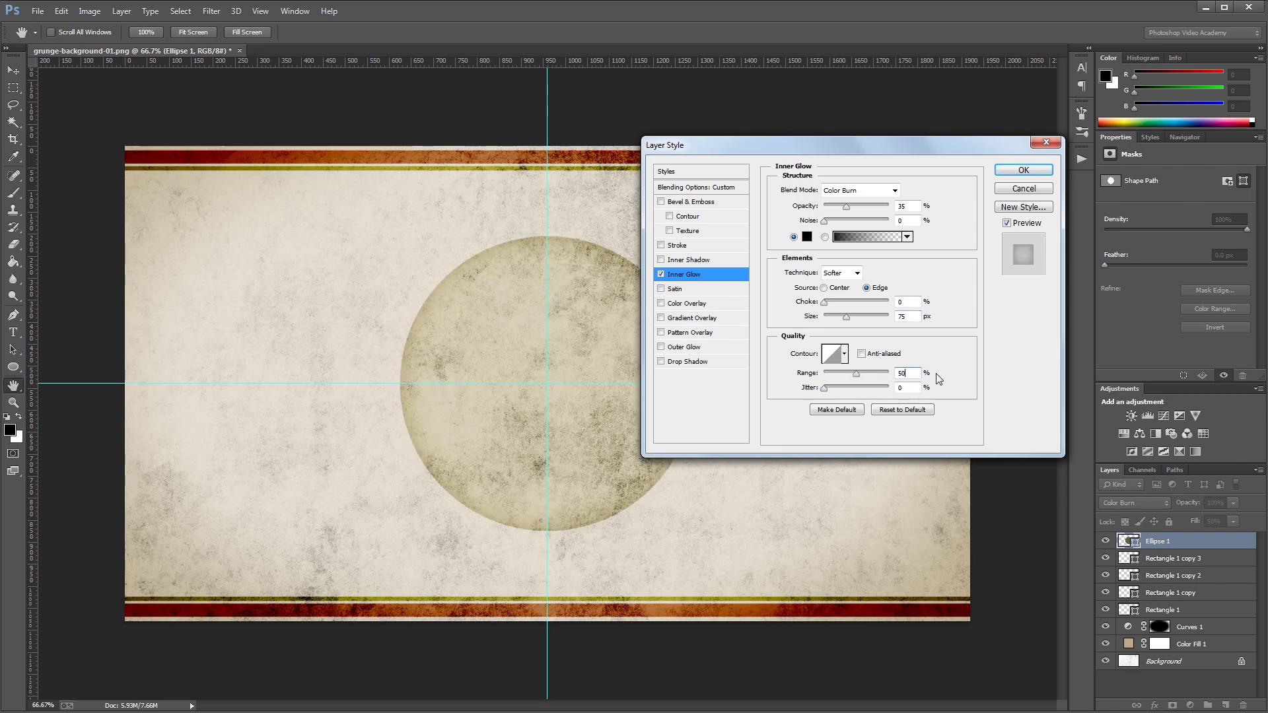
left_click(1023, 170)
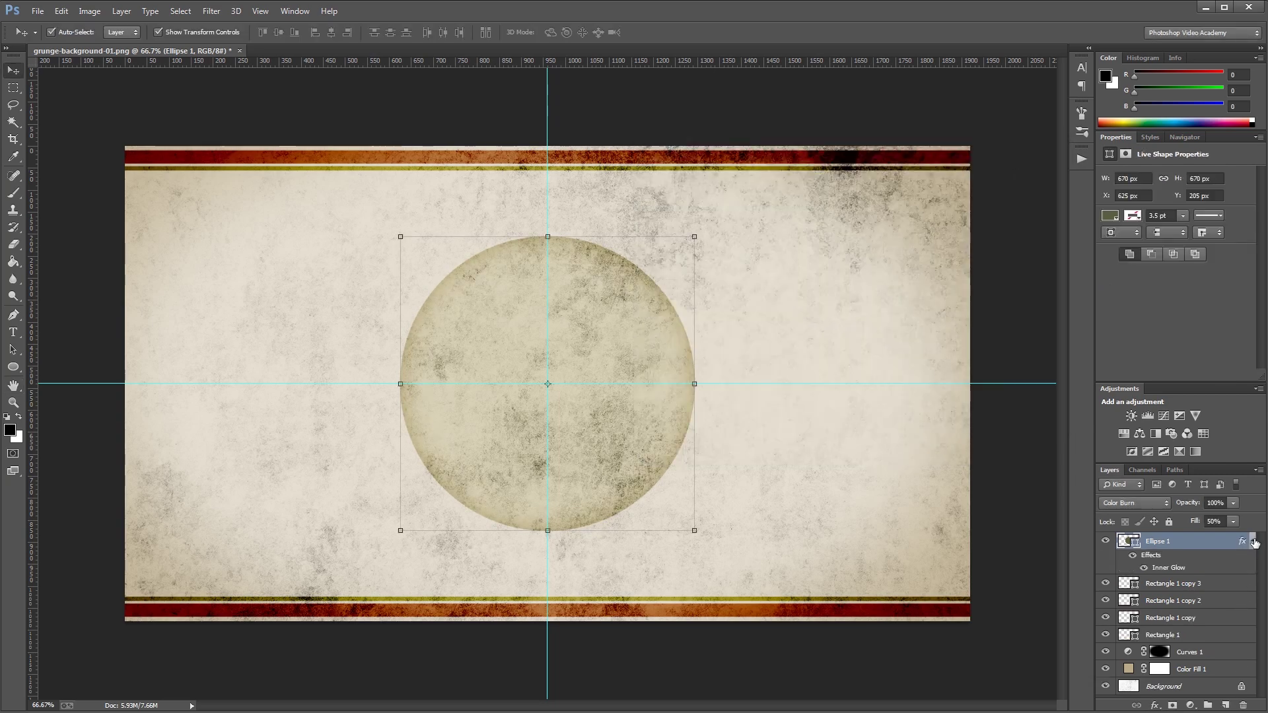
Duplicate the circle layer and shrink the copy to 580 px wide in Free Transform.
left_click(1252, 540)
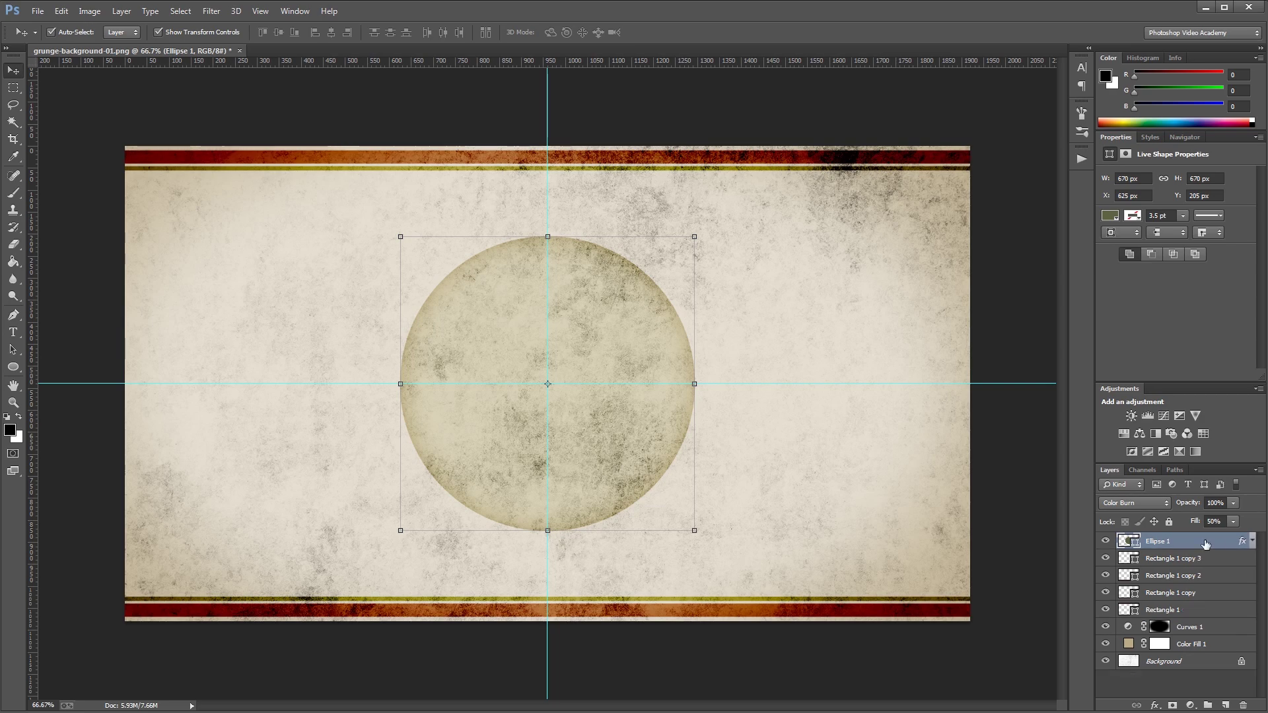
key("ctrl+j")
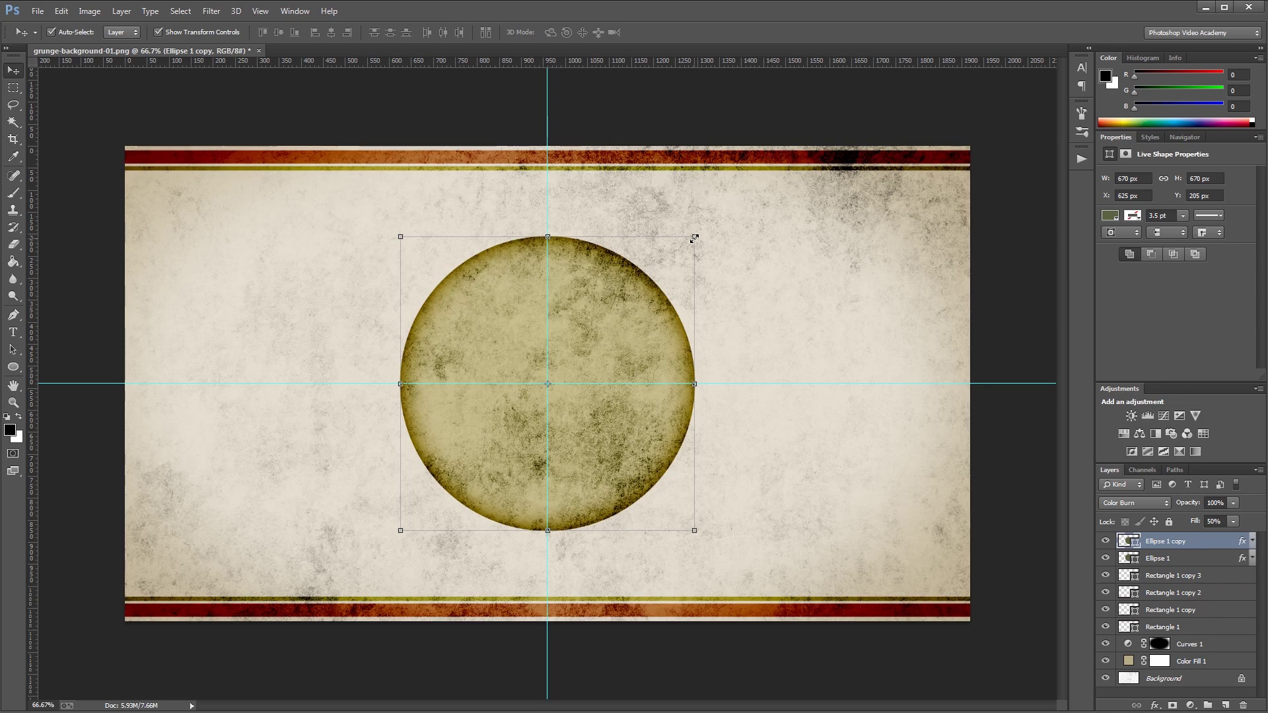
left_click(694, 237)
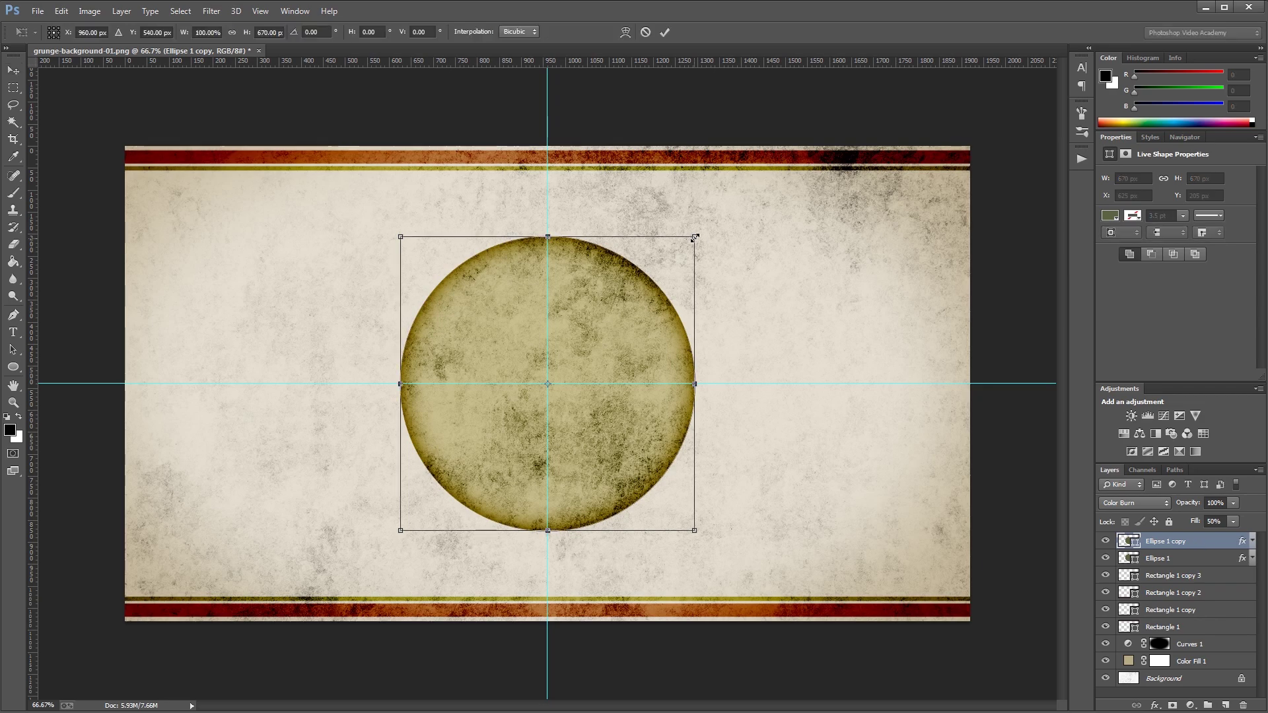
right_click(210, 34)
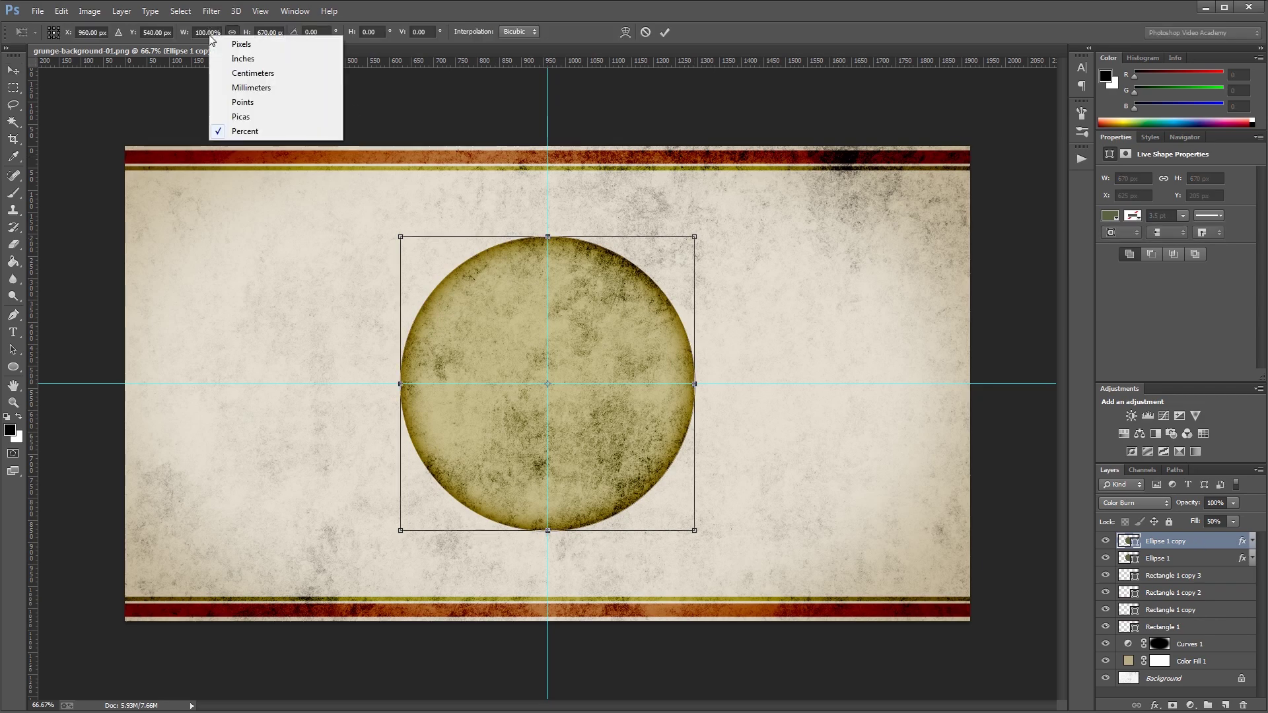
left_click(226, 44)
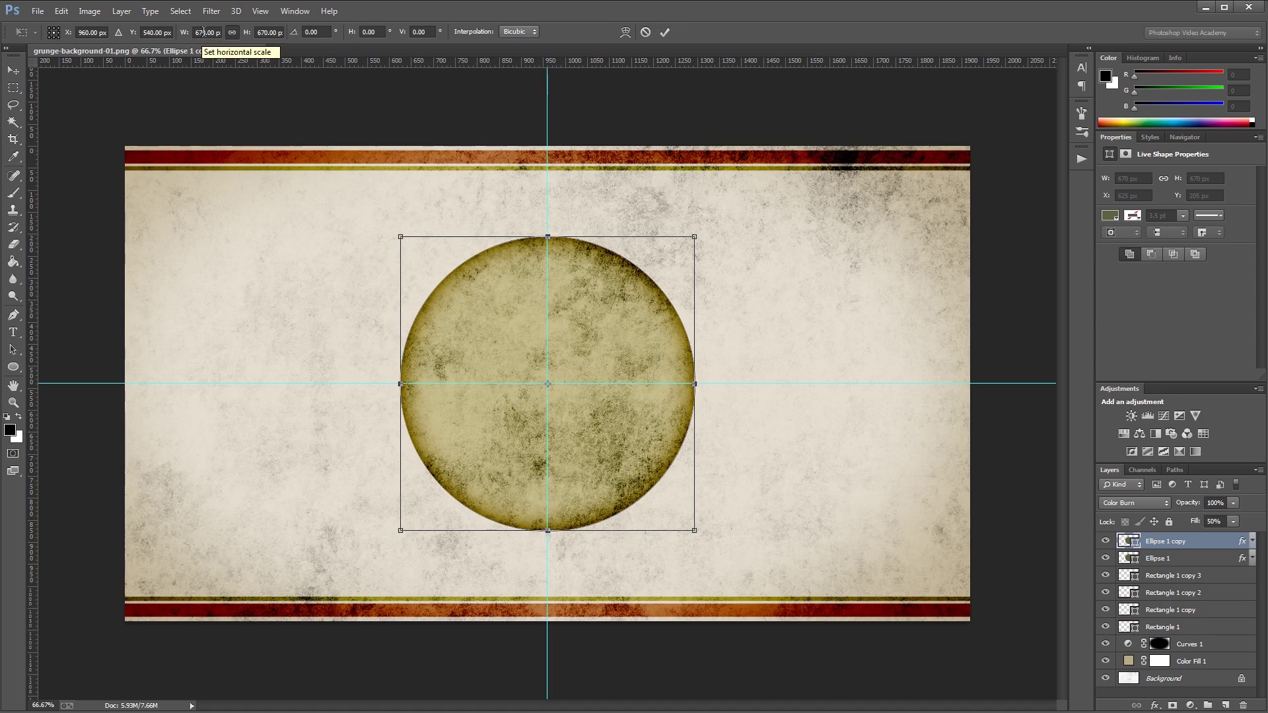
double_click(203, 32)
type("580")
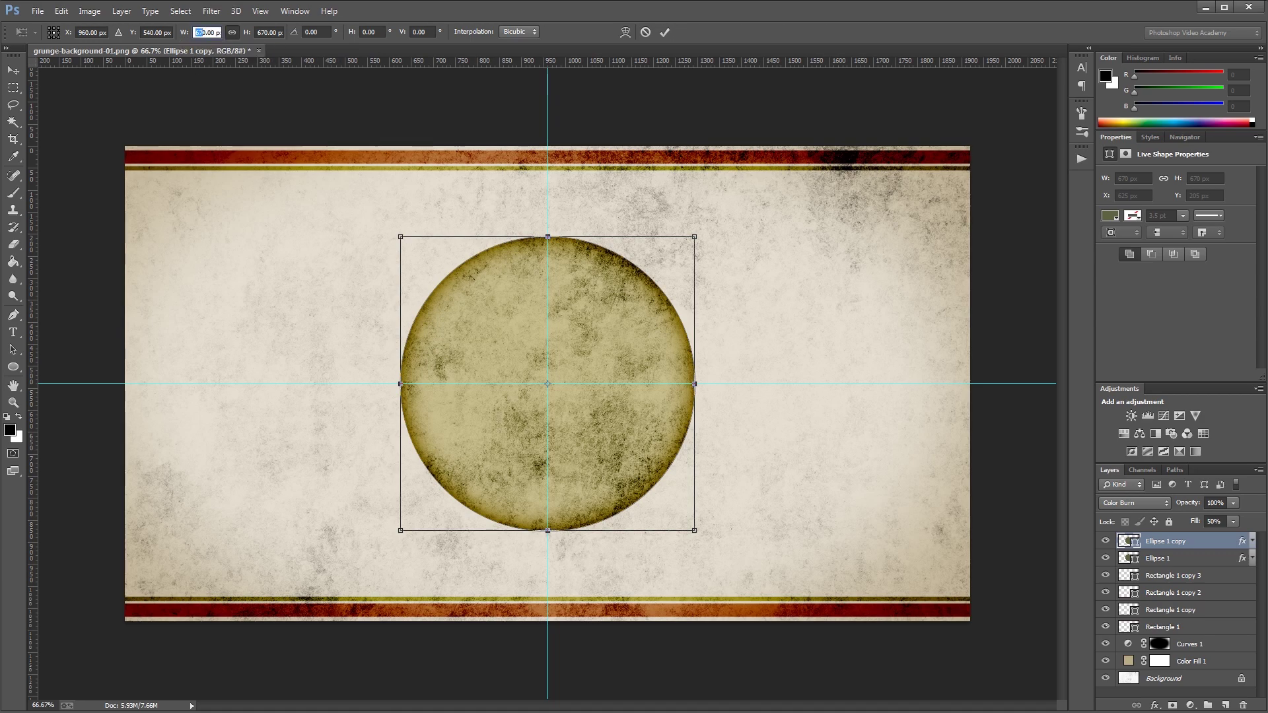
key("Return")
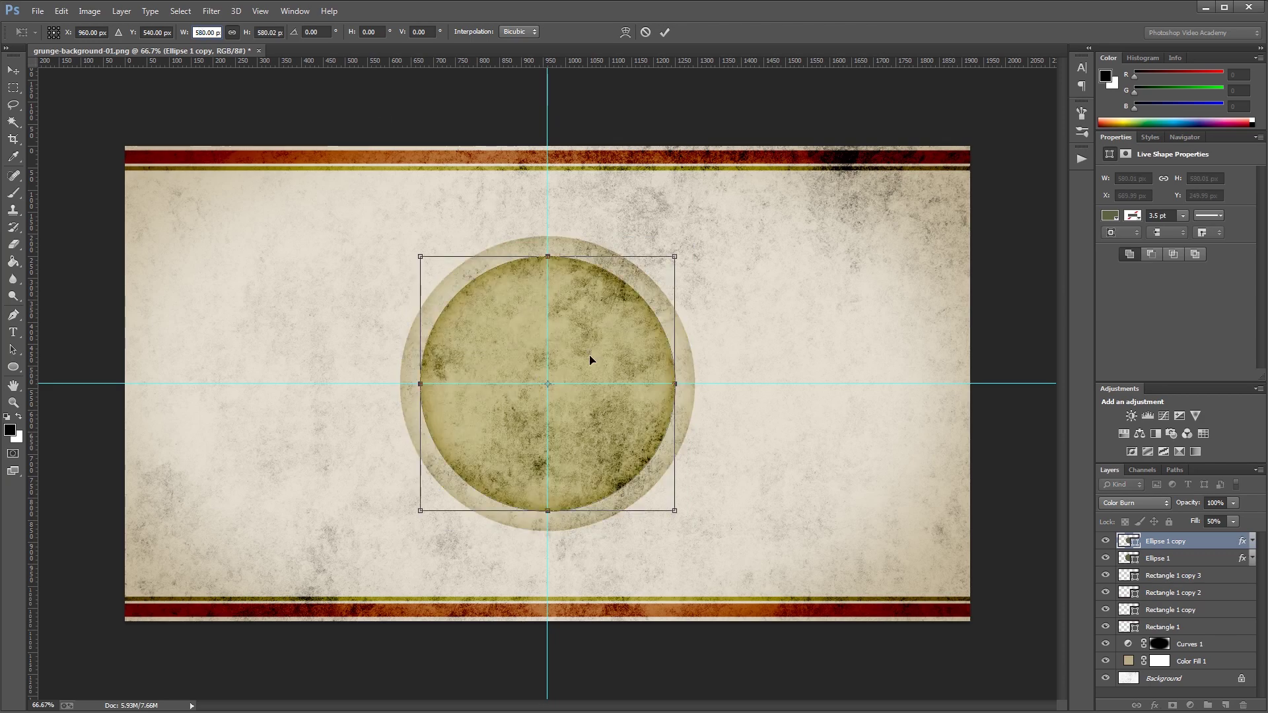
key("Return")
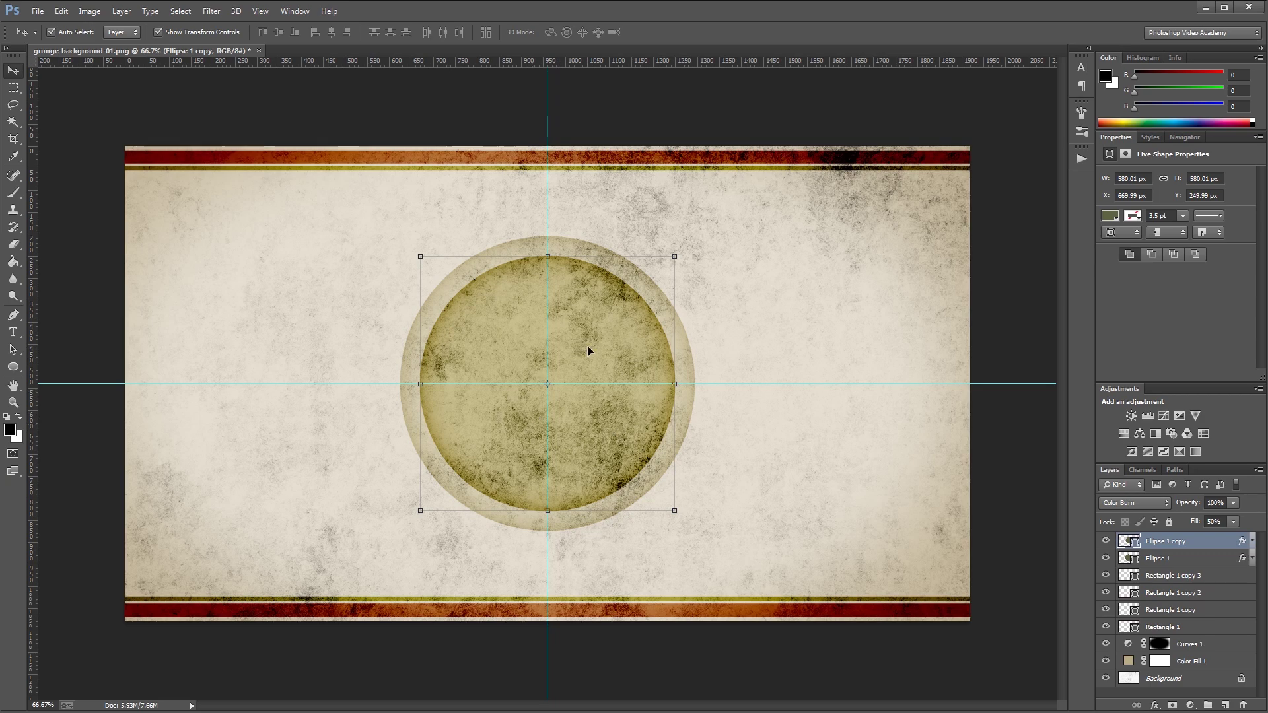
Open sword-silhouette-01.psd and drag the sword shape onto the banner over the circles.
key("alt+Tab")
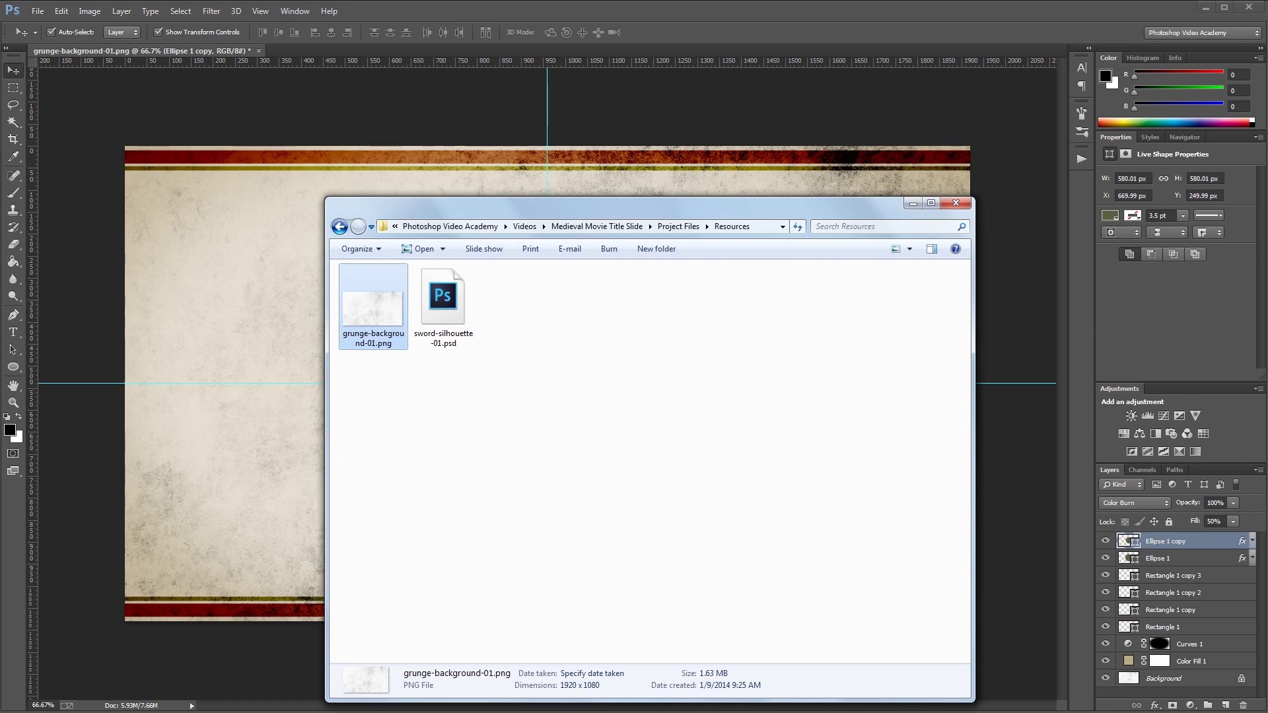
double_click(453, 303)
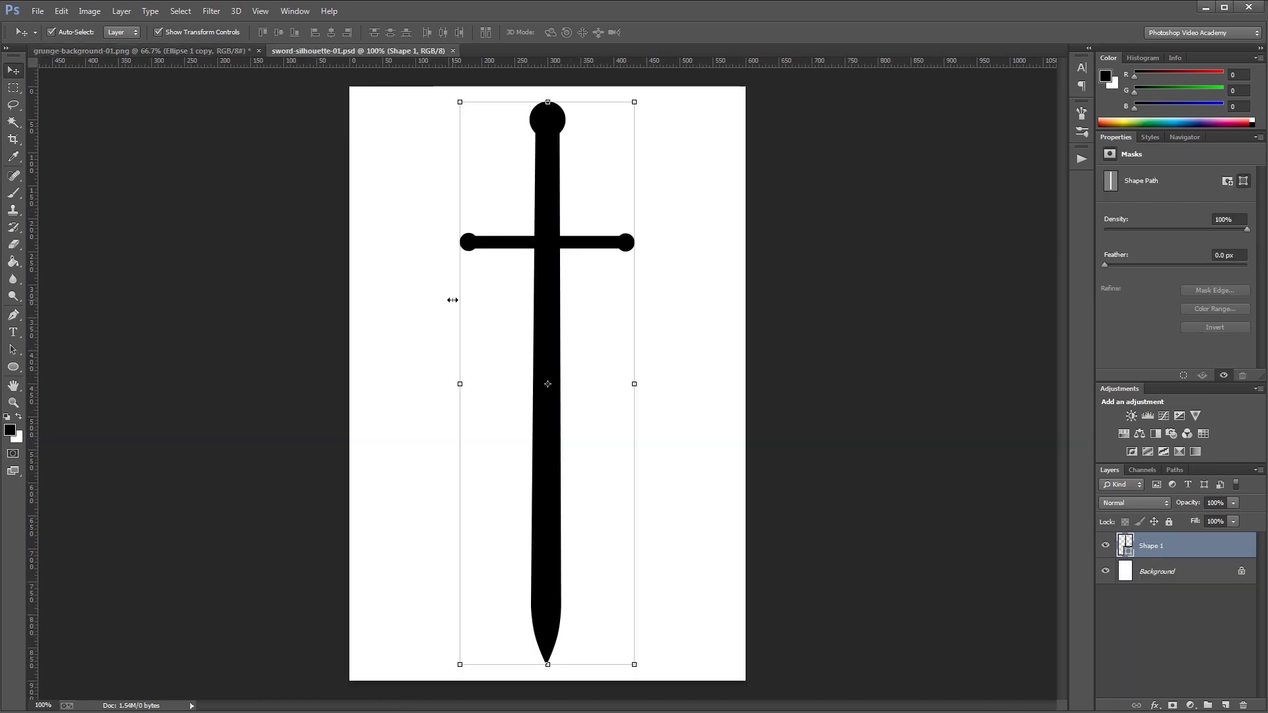
left_click_drag(355, 52, 830, 200)
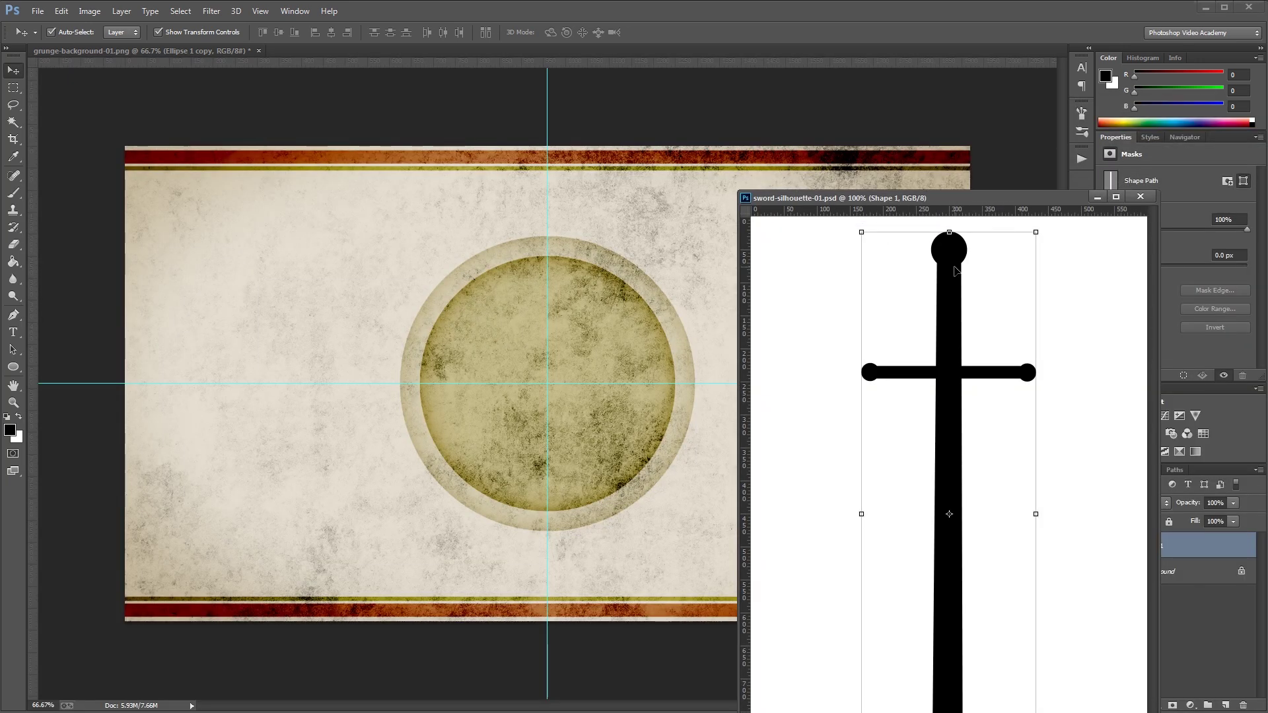
left_click_drag(954, 271, 557, 259)
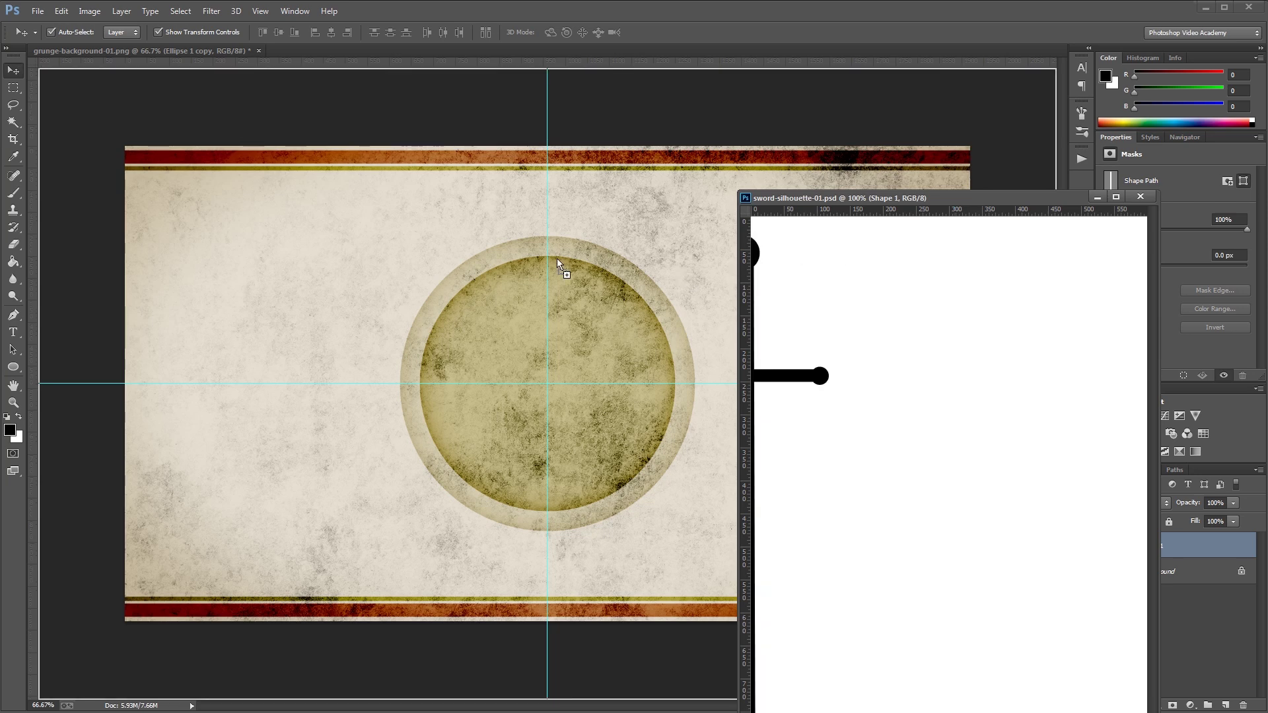
left_click_drag(556, 259, 556, 259)
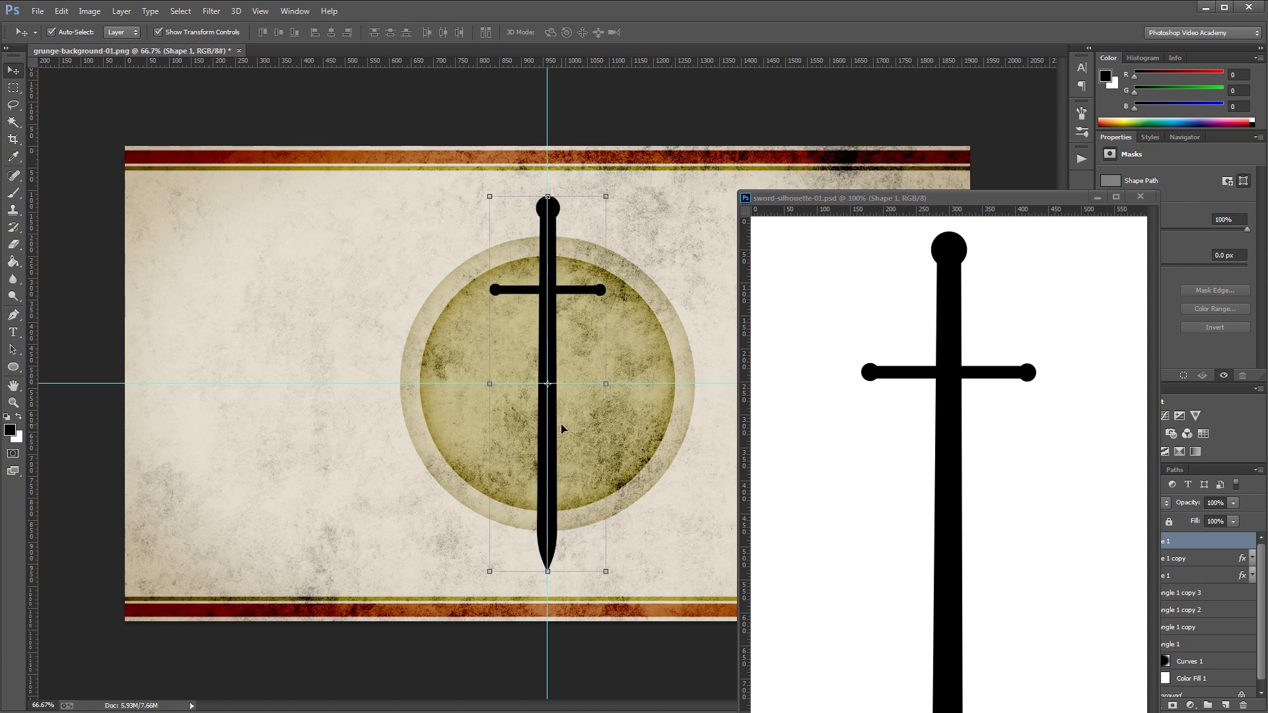
left_click(1138, 200)
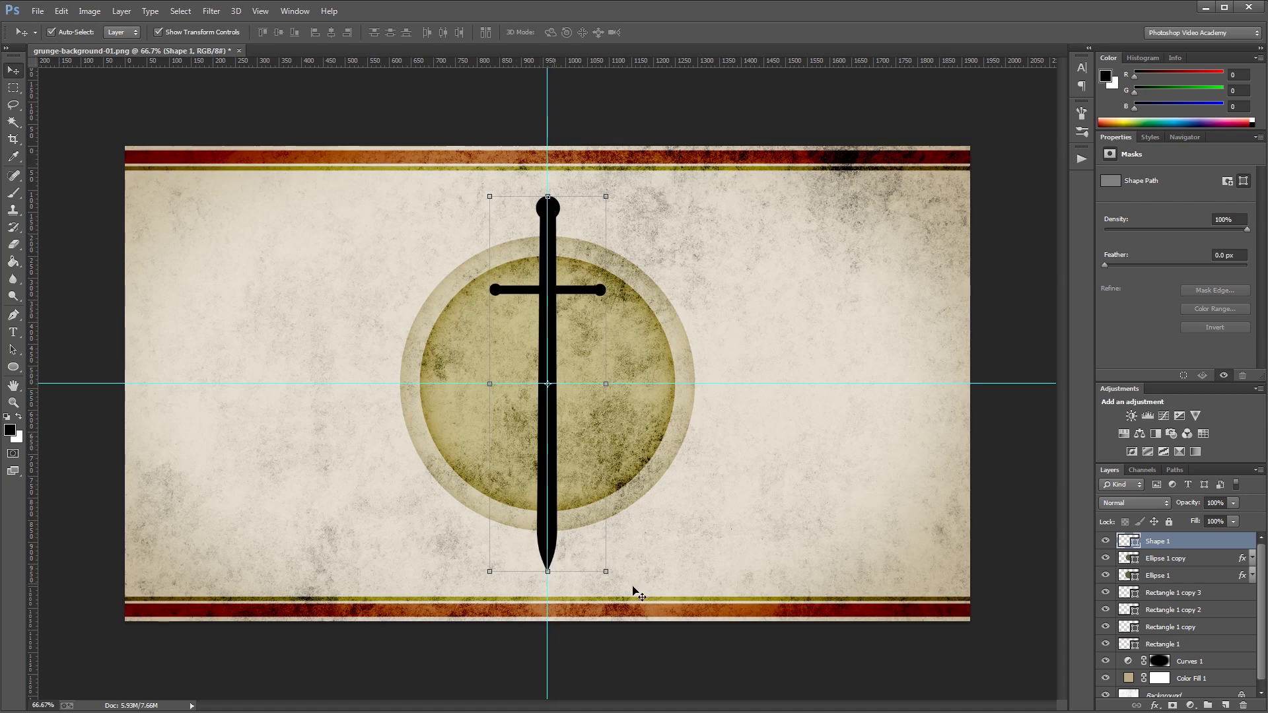
Color the sword shape 624141 brownish red and set its blend mode to Color Burn.
double_click(1126, 541)
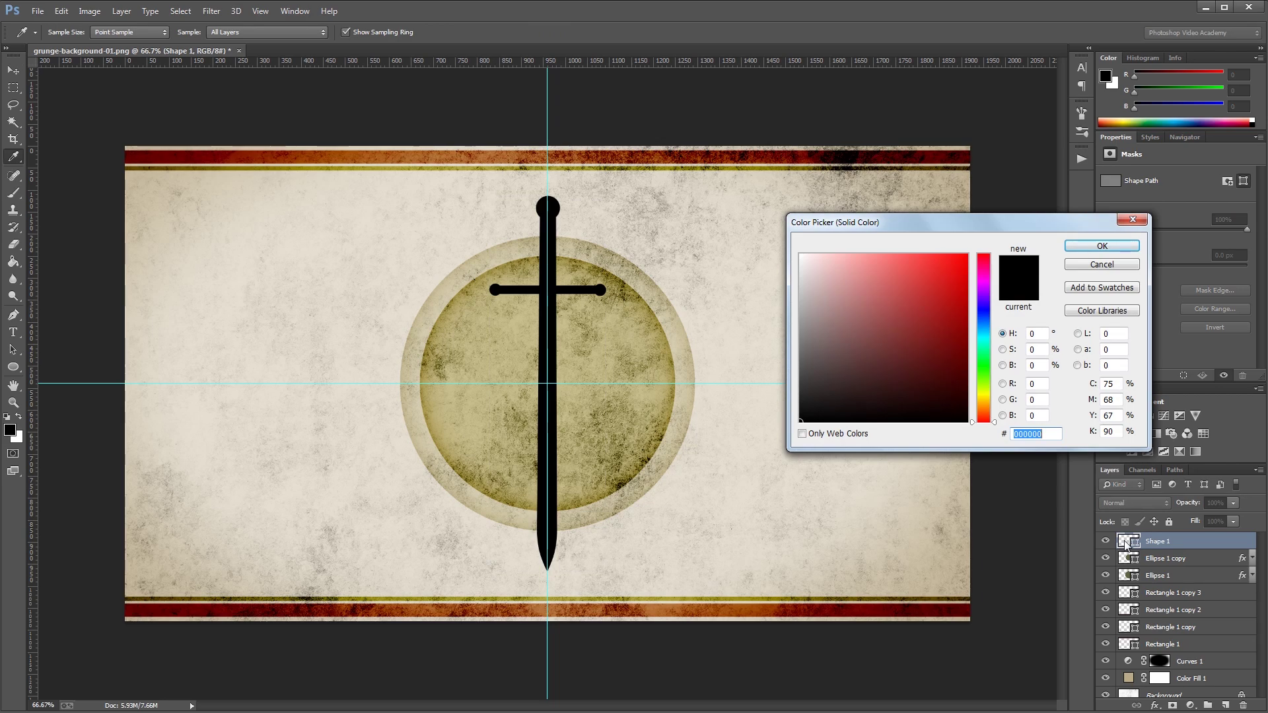
type("624141")
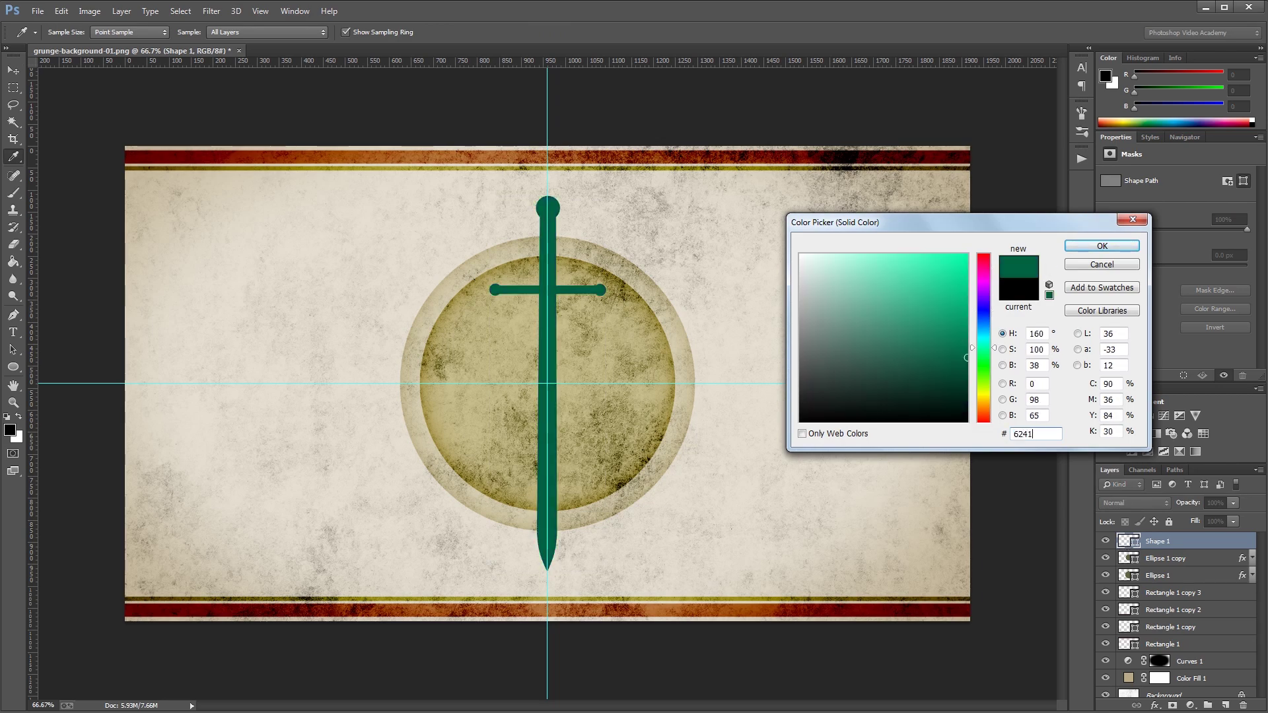
key("Return")
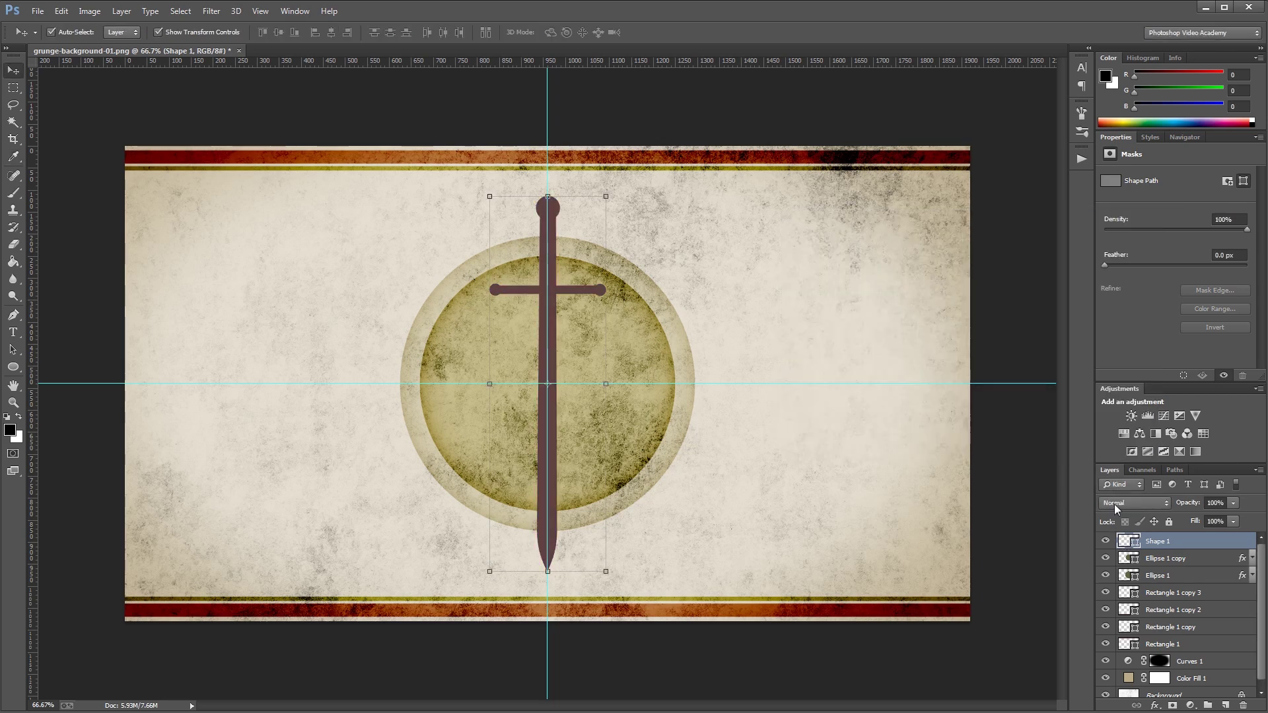
left_click(1117, 505)
left_click(1116, 215)
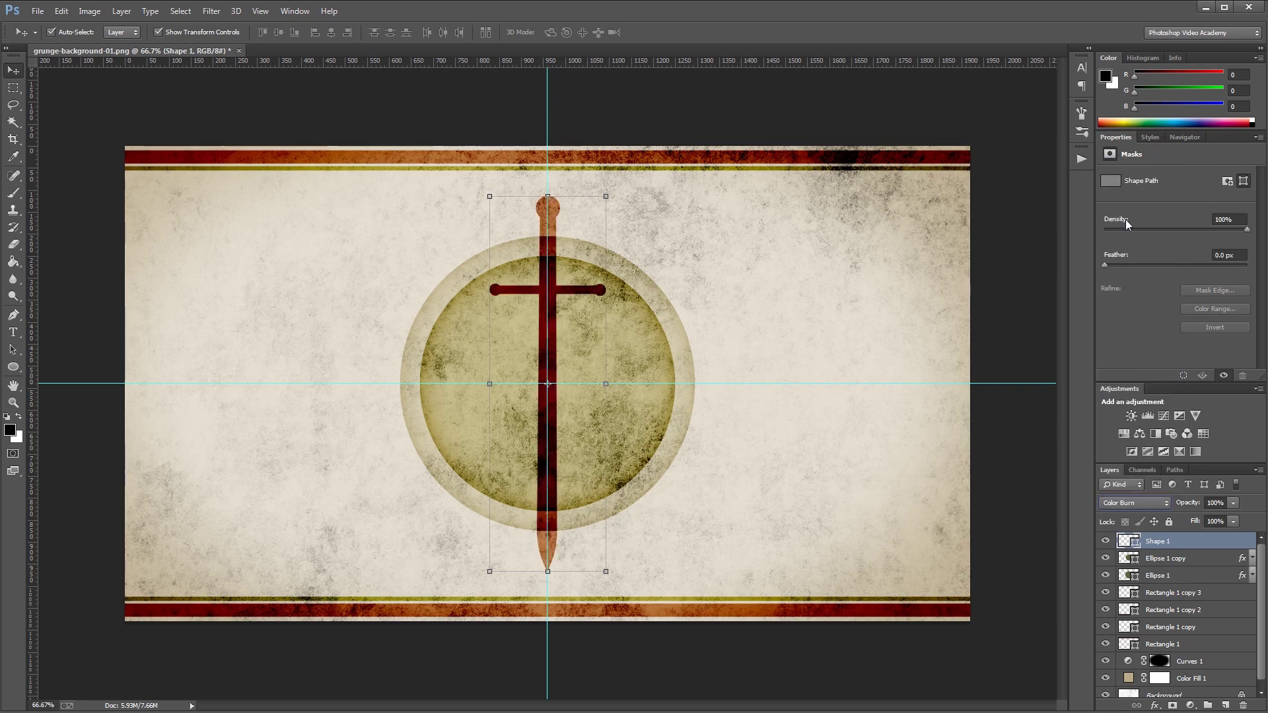
left_click(1027, 293)
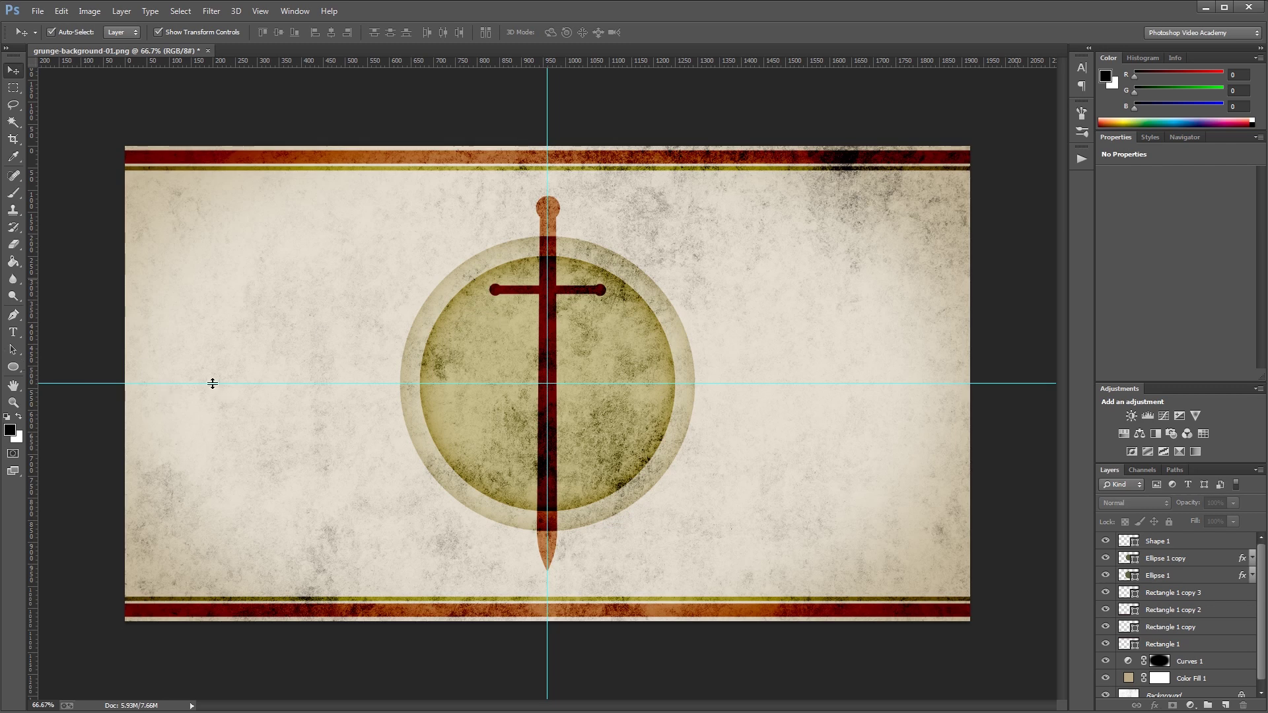
Type a white ampersand, enlarge it and move it onto the circle centre.
key("x")
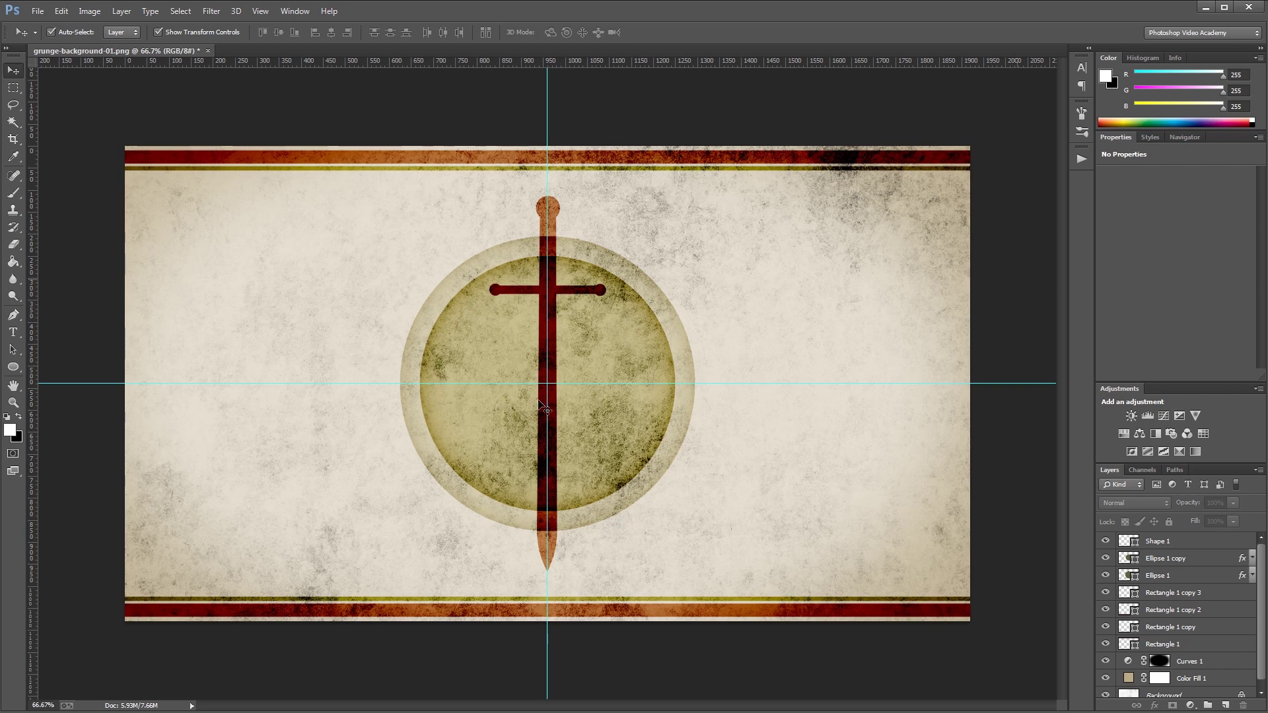
left_click(14, 336)
left_click(460, 364)
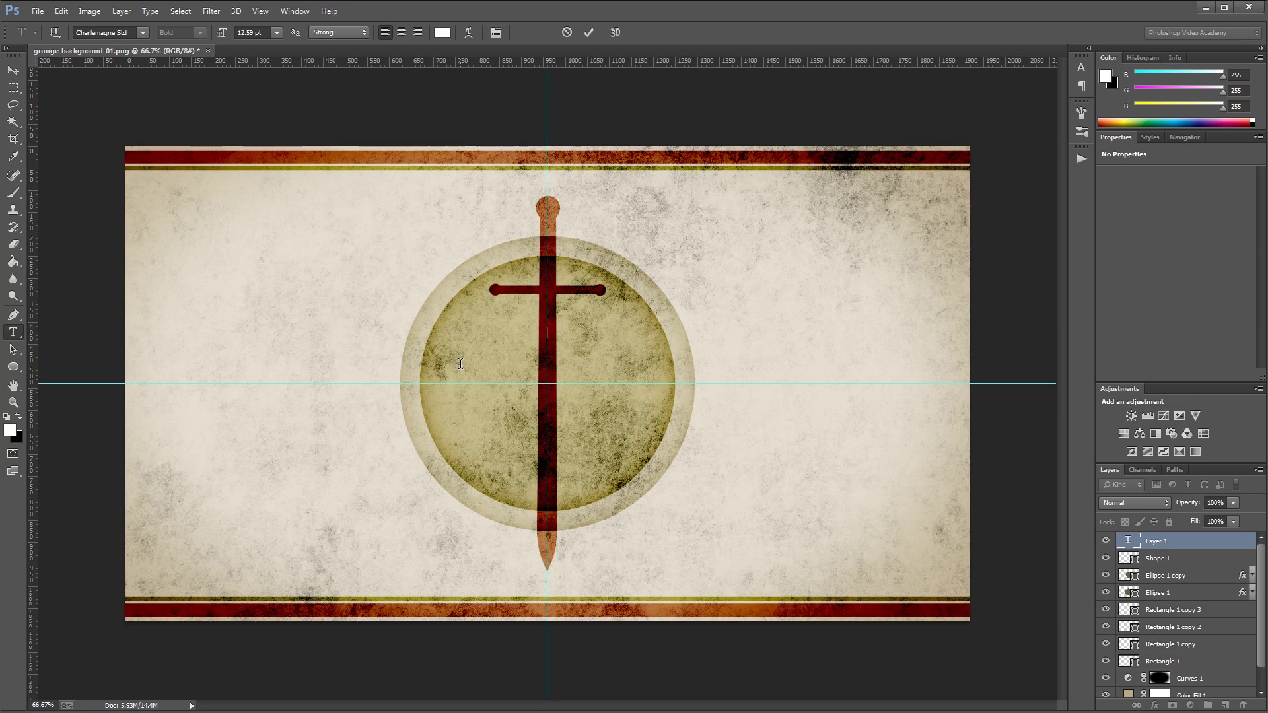
type("&")
key("ctrl+Return")
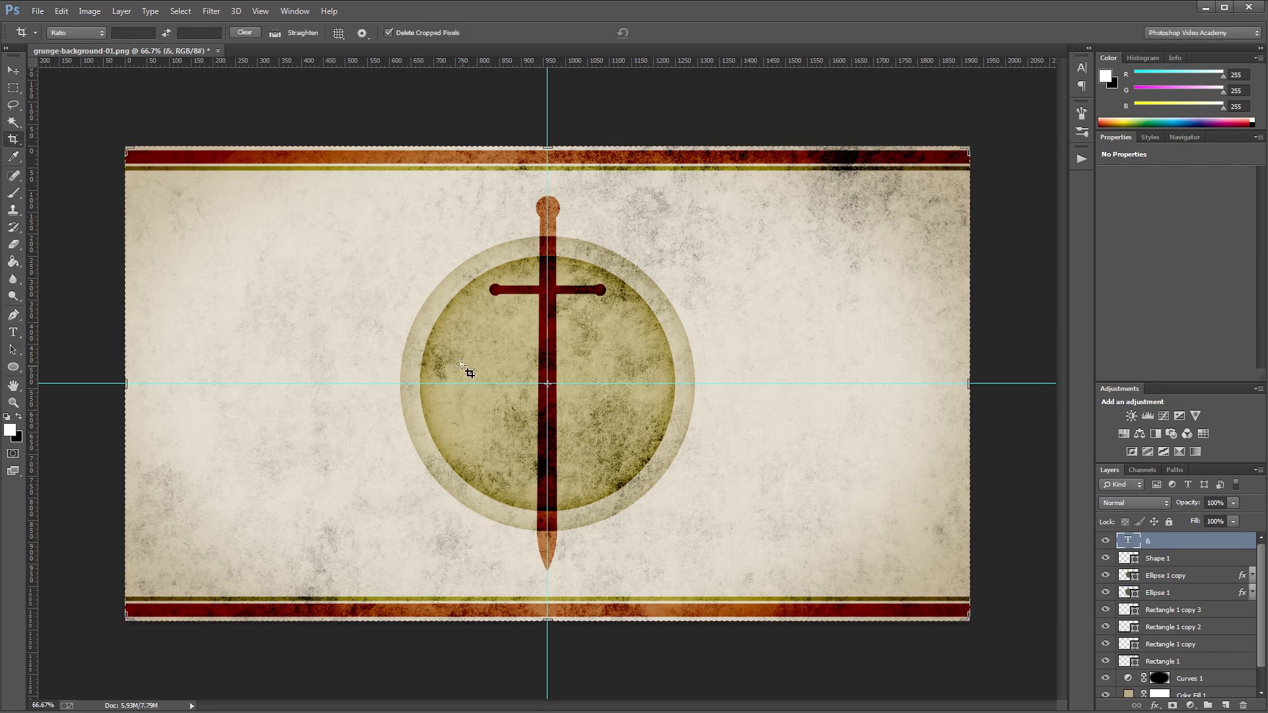
key("v")
key("ctrl+t")
left_click_drag(473, 356, 659, 272)
key("Return")
left_click_drag(531, 247, 563, 345)
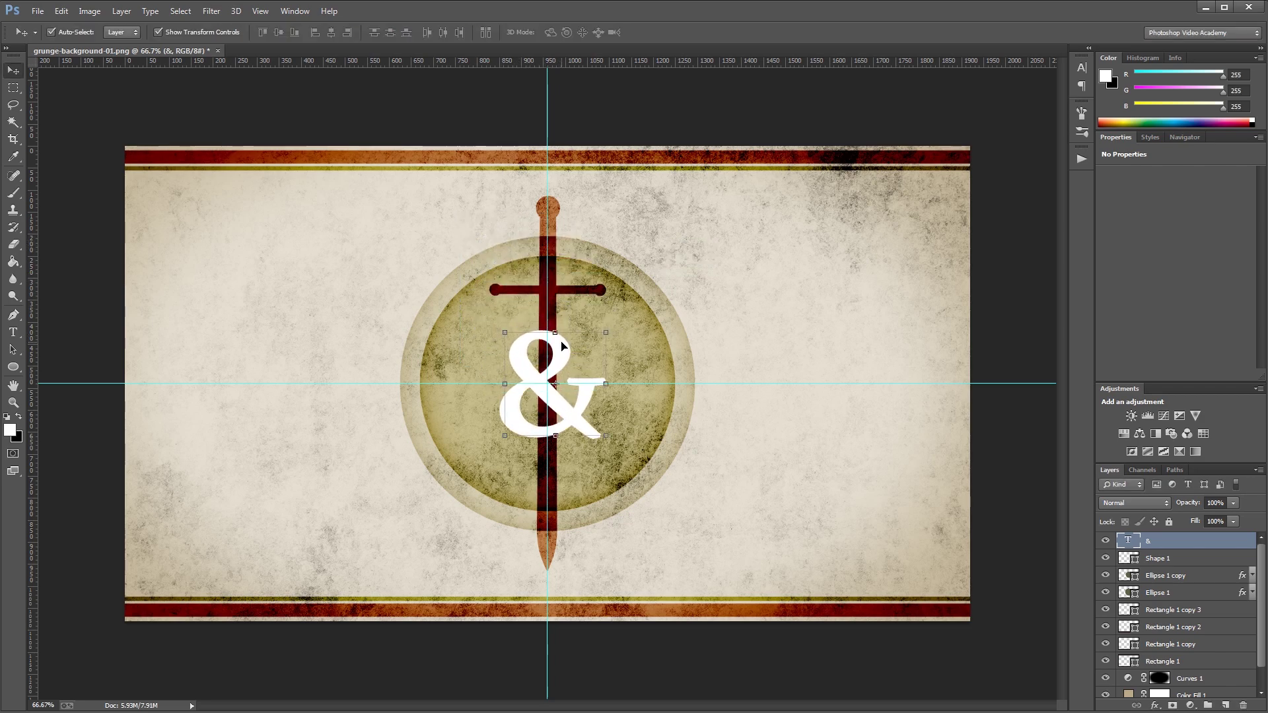
Set the ampersand to Blackletter at 400 pt, centre it on the guide, and hide guides.
left_click(1080, 66)
left_click(970, 74)
type("Blackletter")
key("Return")
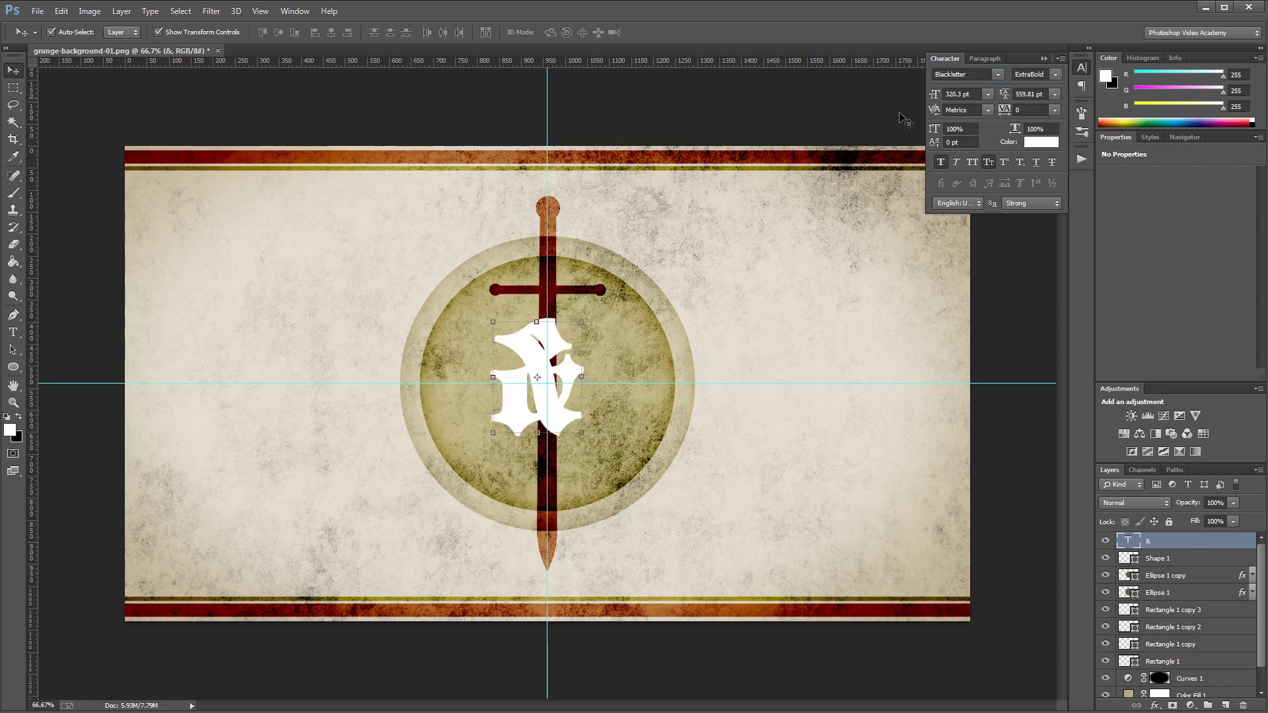
key("Tab")
type("400")
key("Return")
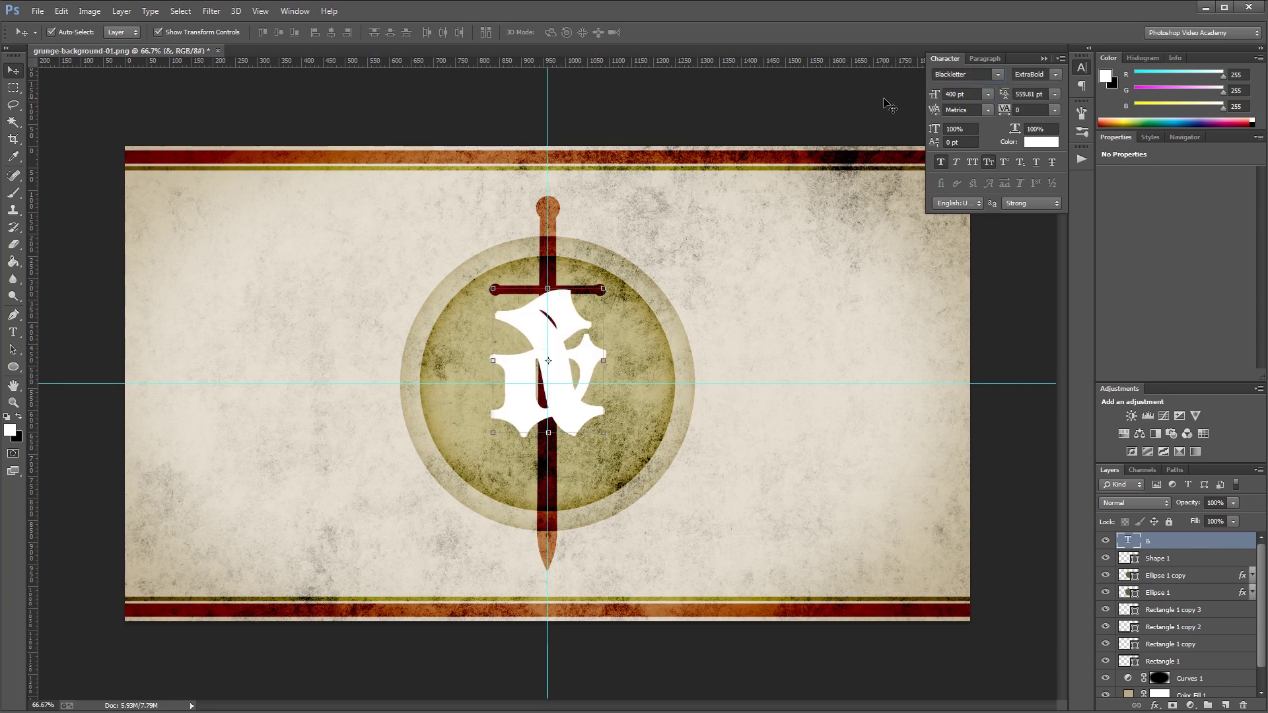
left_click_drag(572, 327, 570, 350)
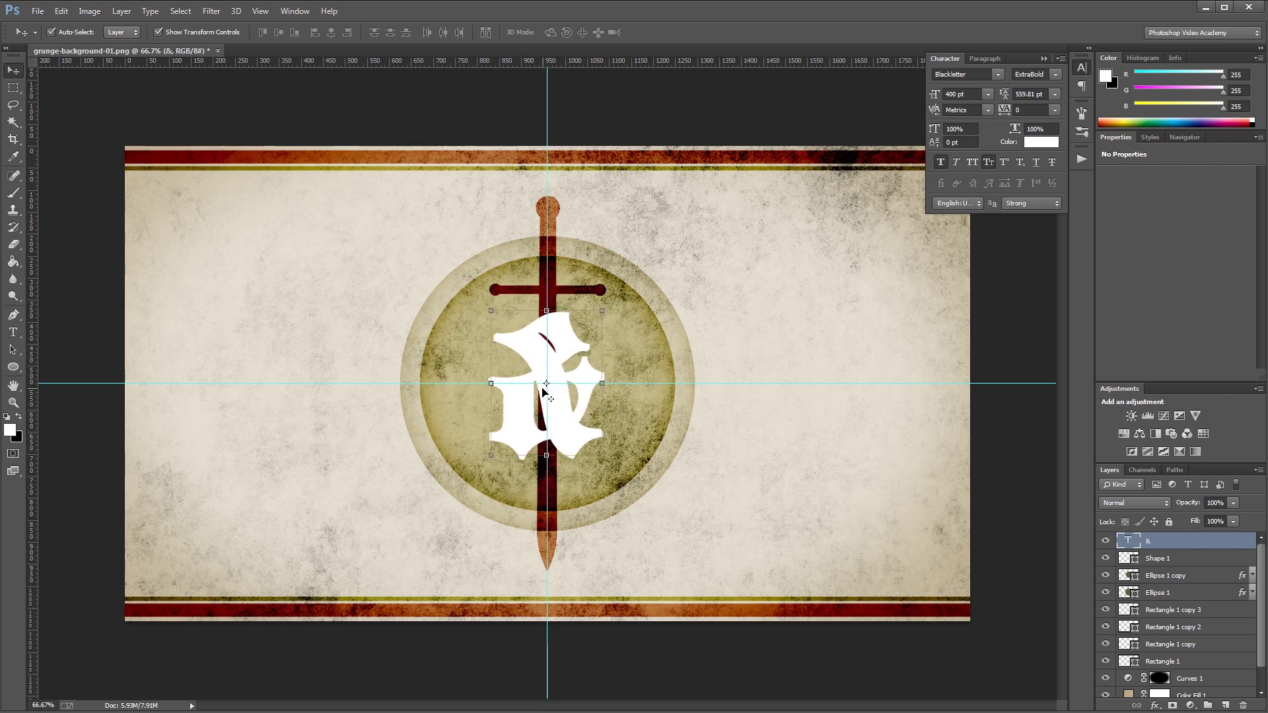
key("ctrl+h")
left_click(614, 457)
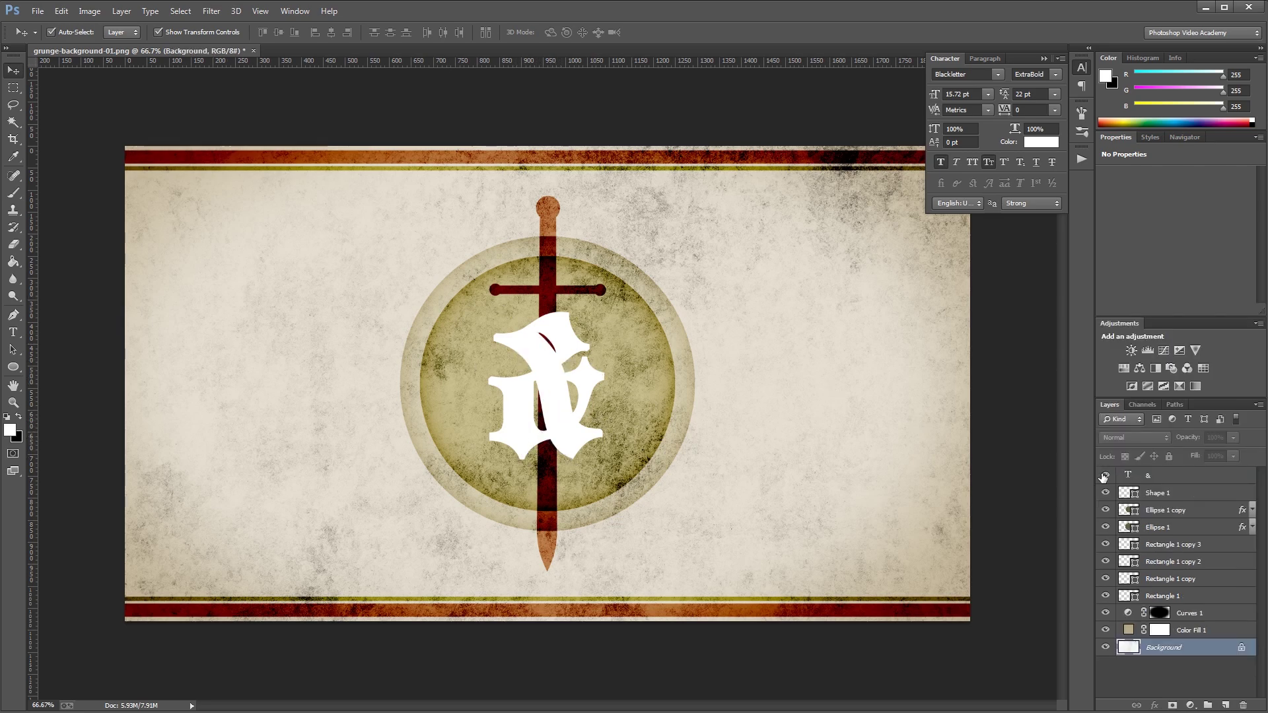
Solo the grunge background, define it as a pattern, then show all banner layers again.
left_click(1105, 630)
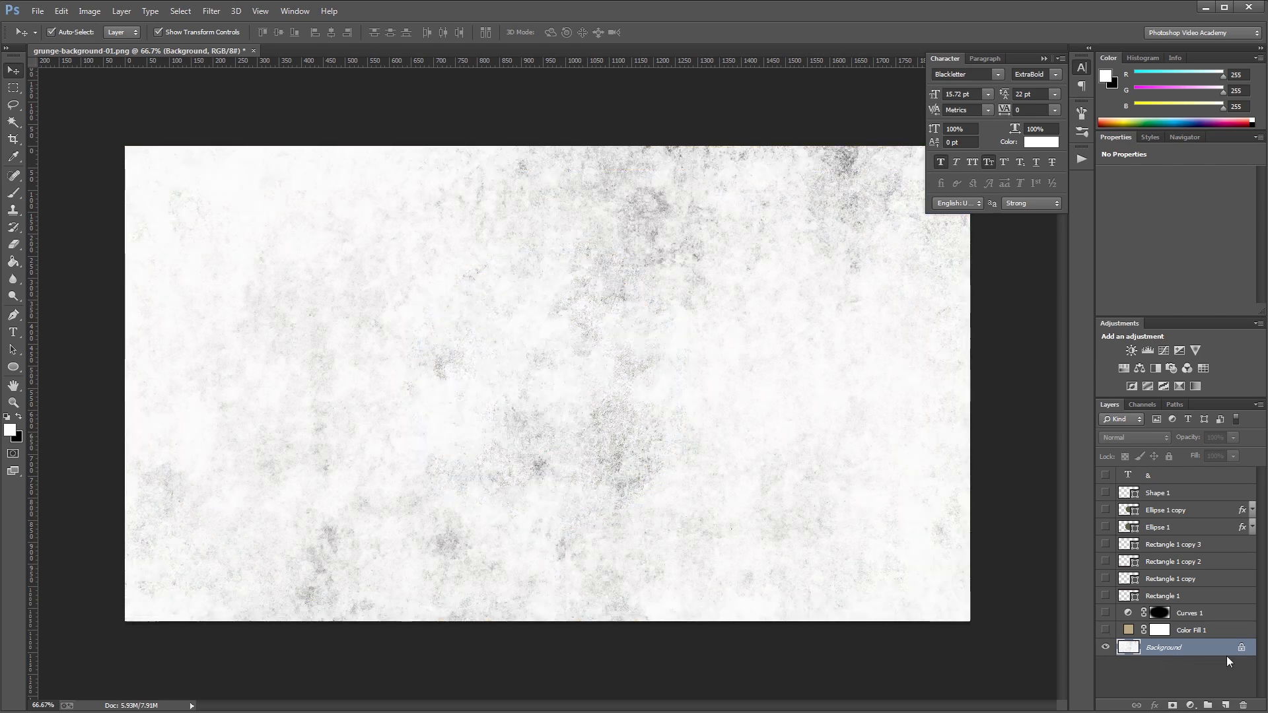
left_click(62, 11)
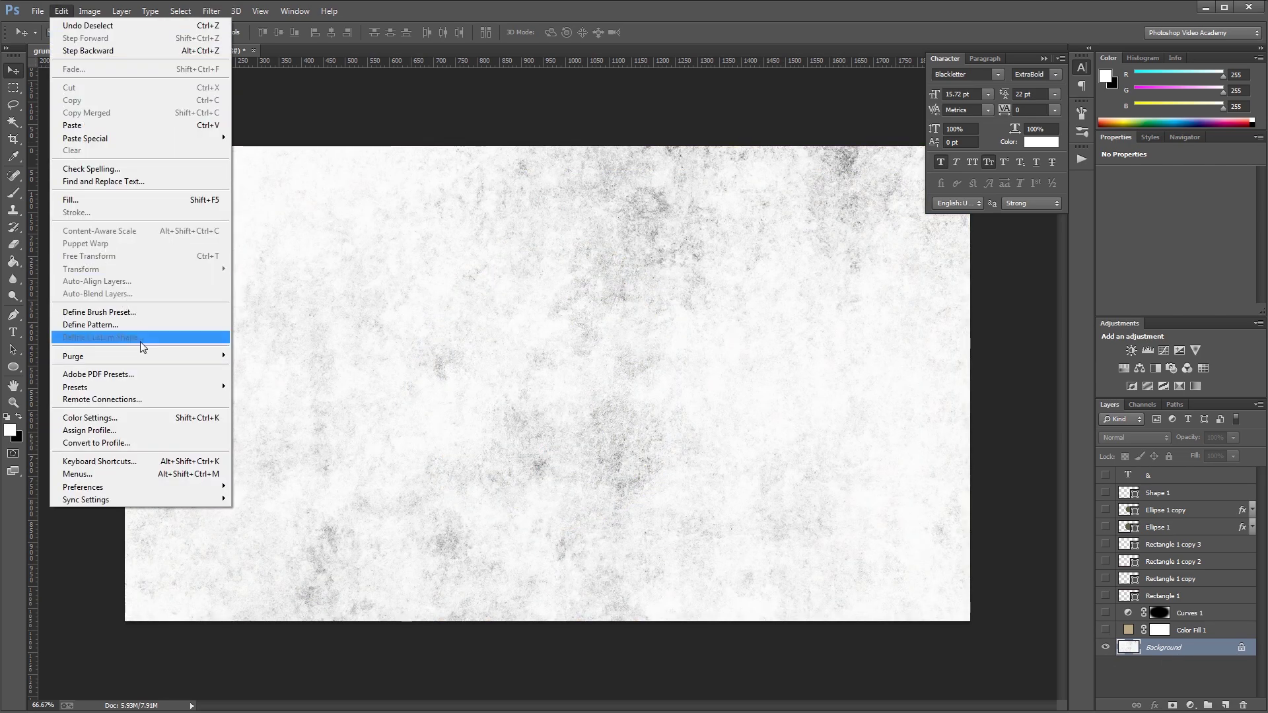
left_click(142, 325)
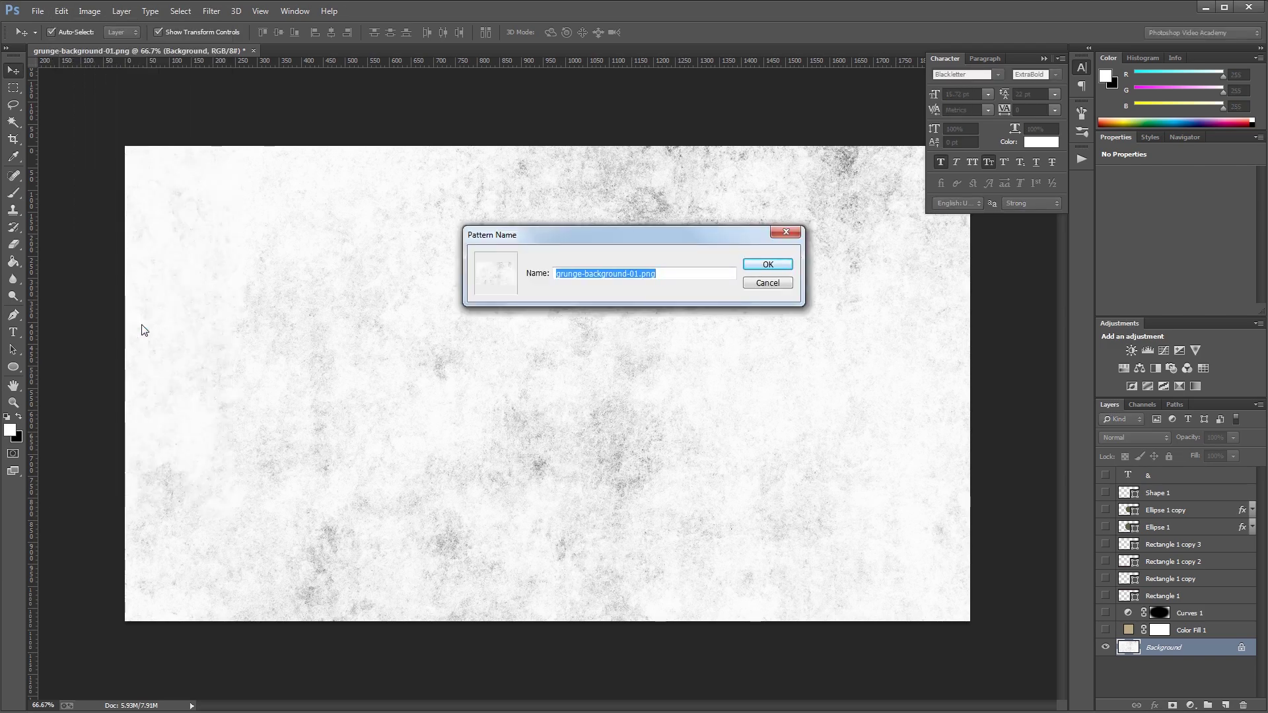
key("Return")
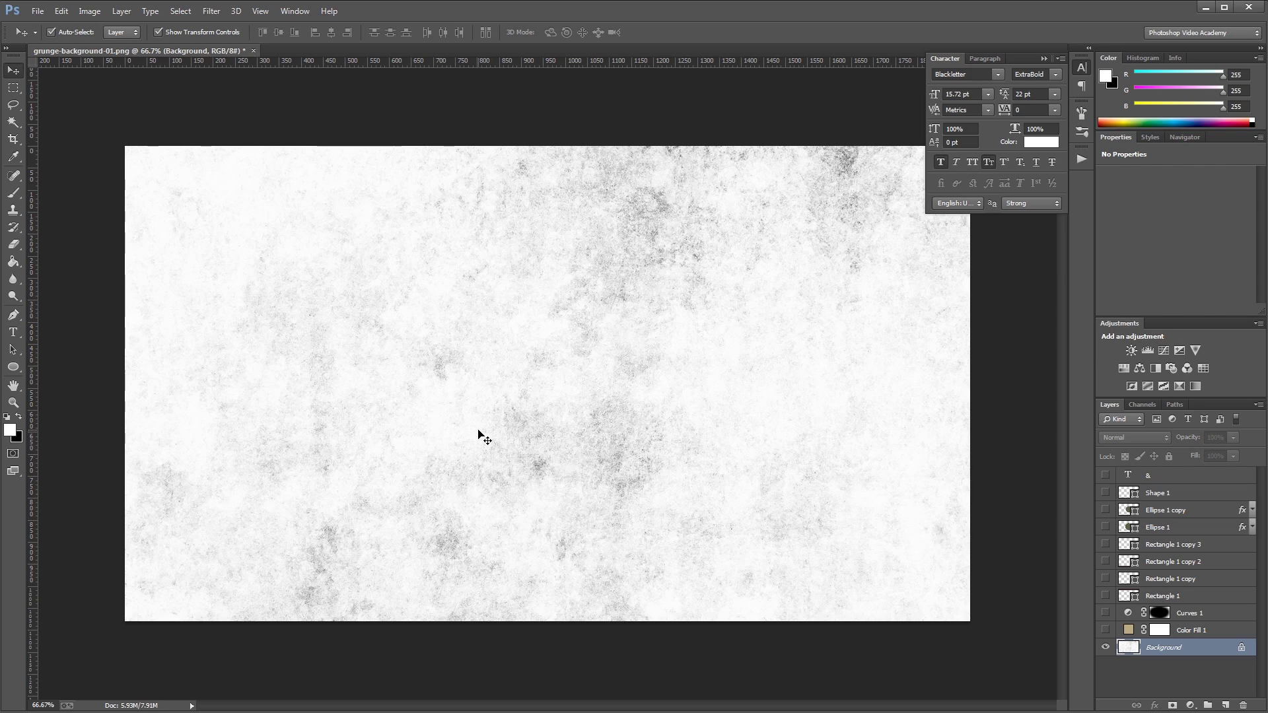
left_click_drag(1104, 630, 1101, 476)
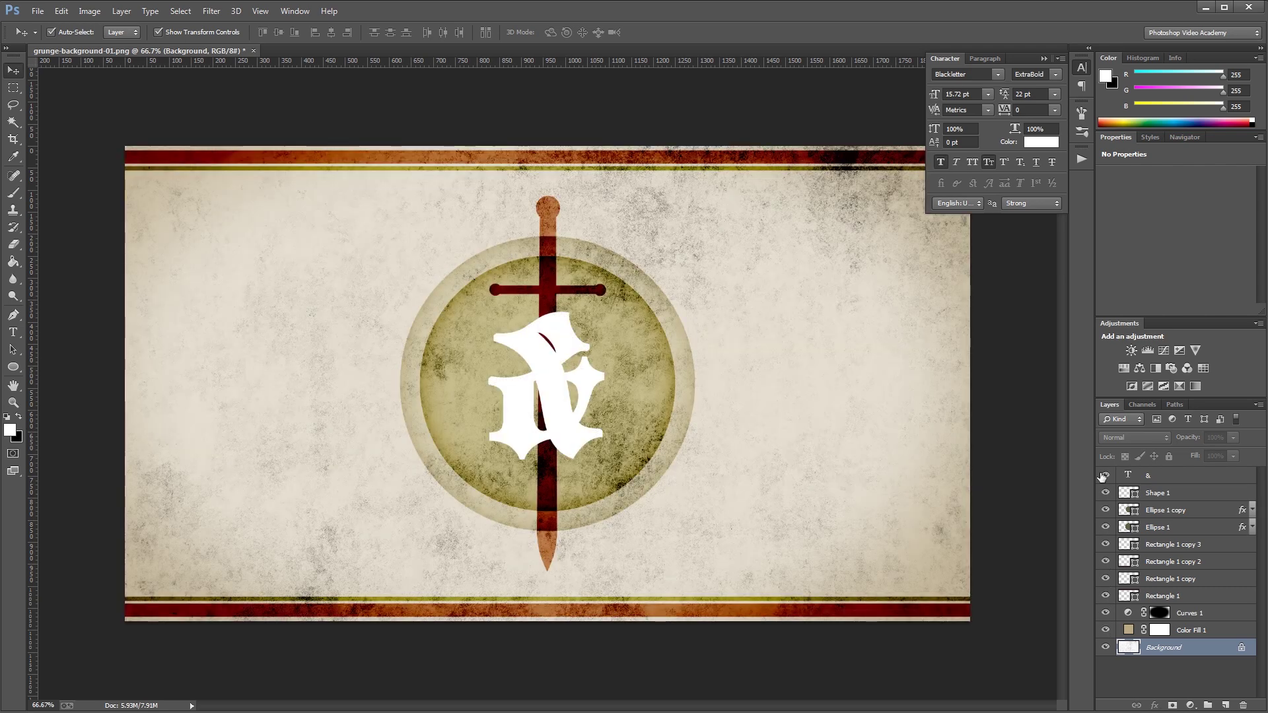
double_click(1191, 477)
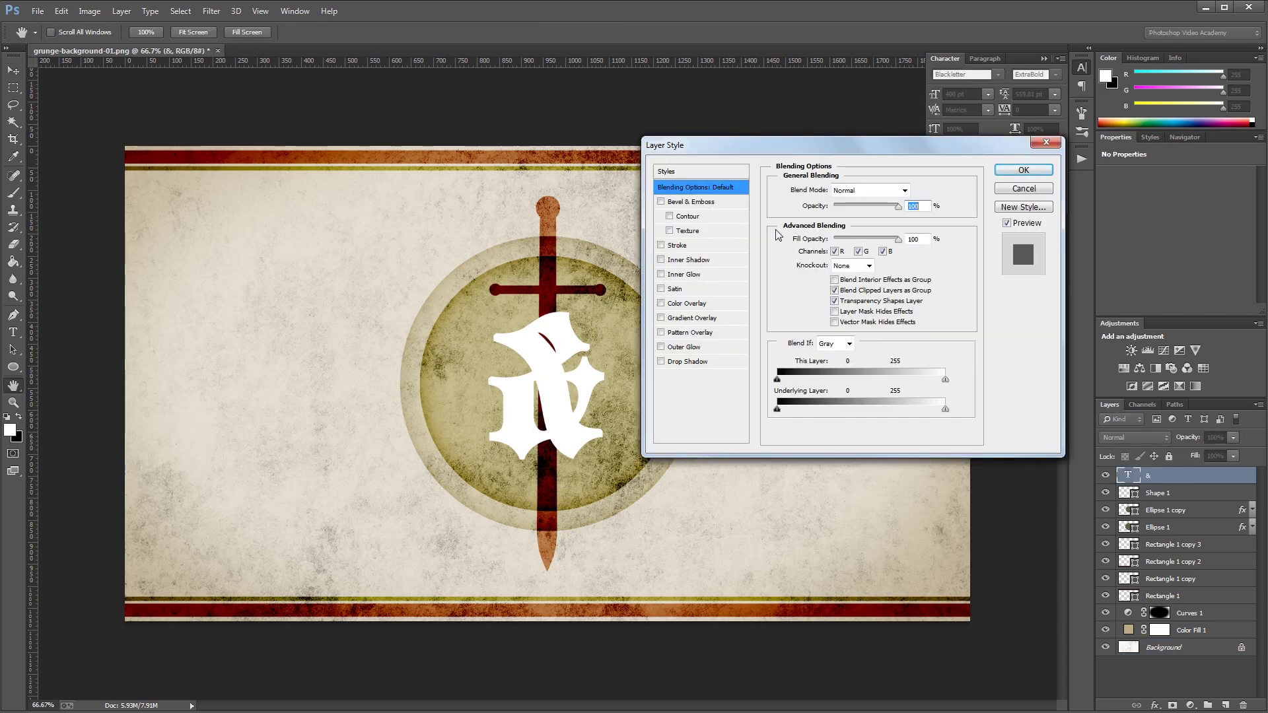
Add a Pattern Overlay using the white grunge pattern to the ampersand.
left_click(680, 333)
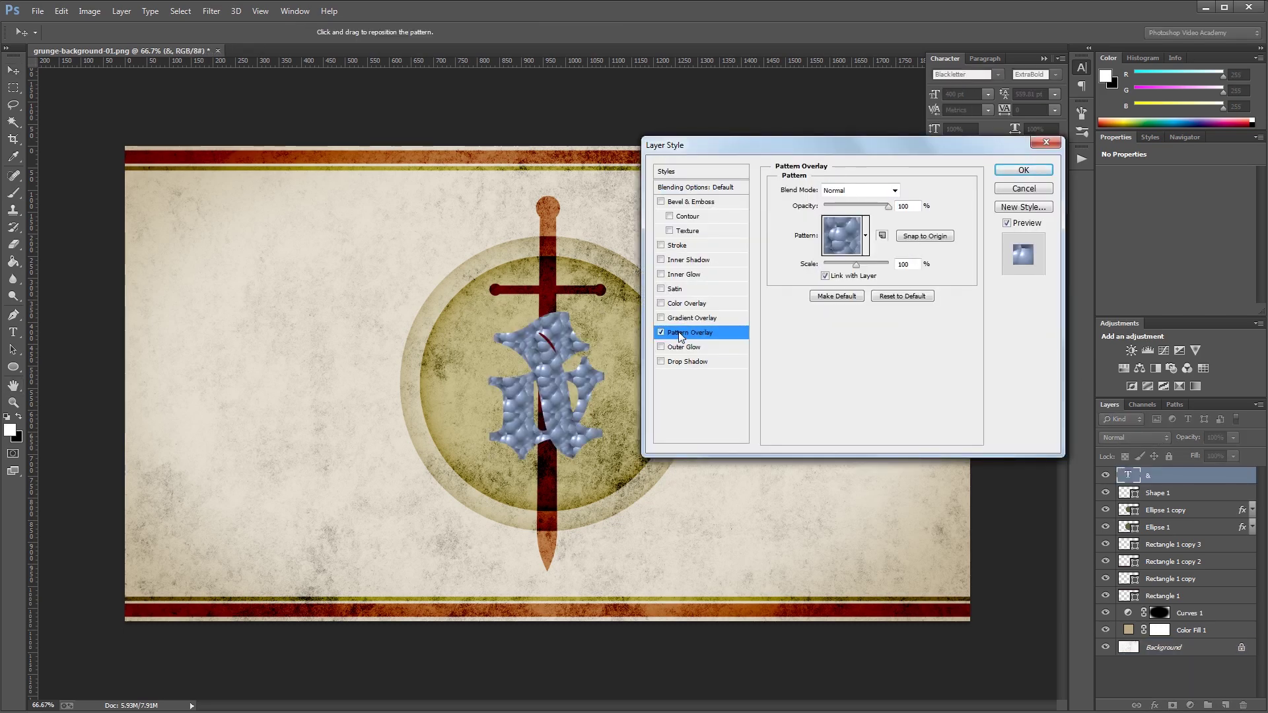
left_click(865, 235)
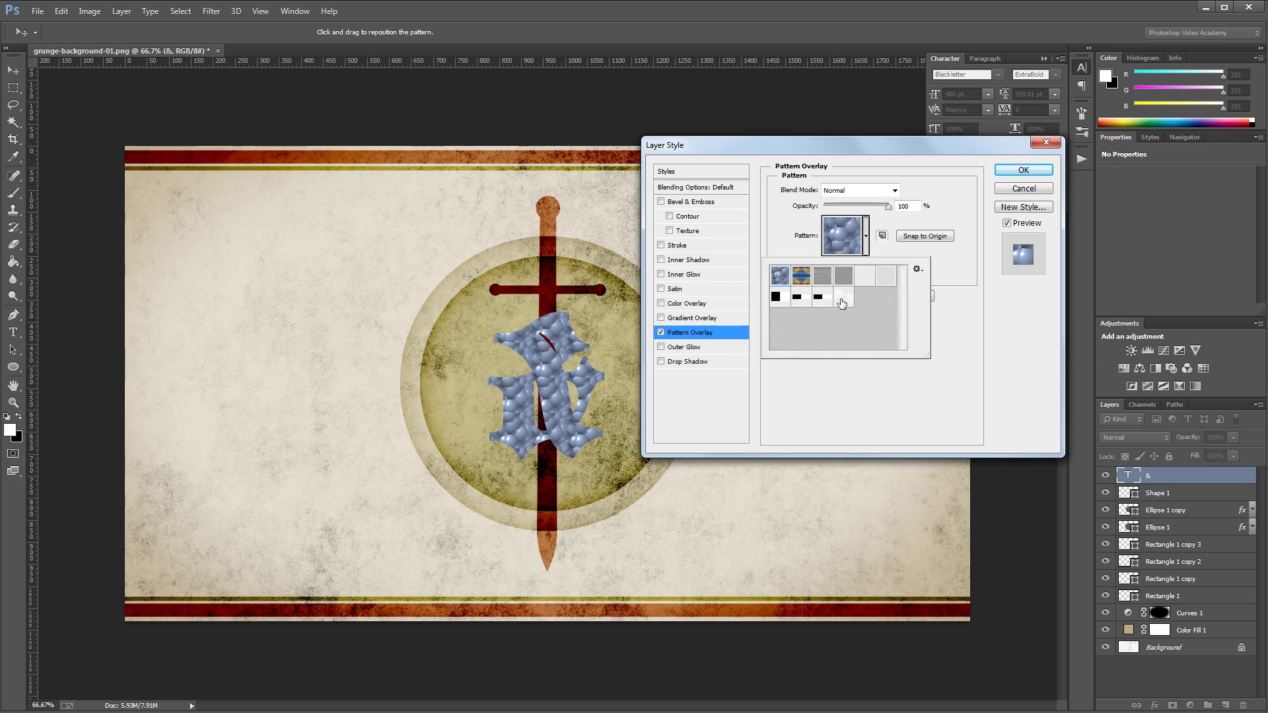
left_click(842, 302)
left_click(969, 298)
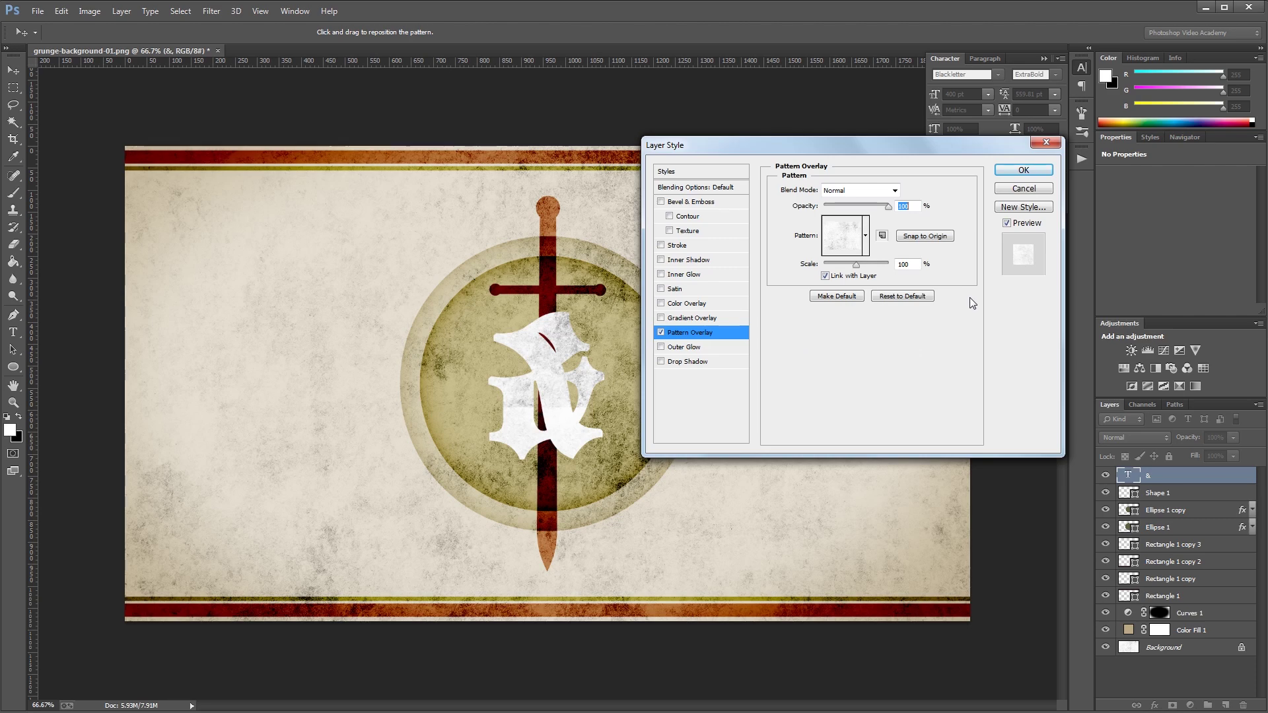
Add a grey 777165 Color Overlay in Linear Burn and enable Bevel & Emboss.
left_click(690, 307)
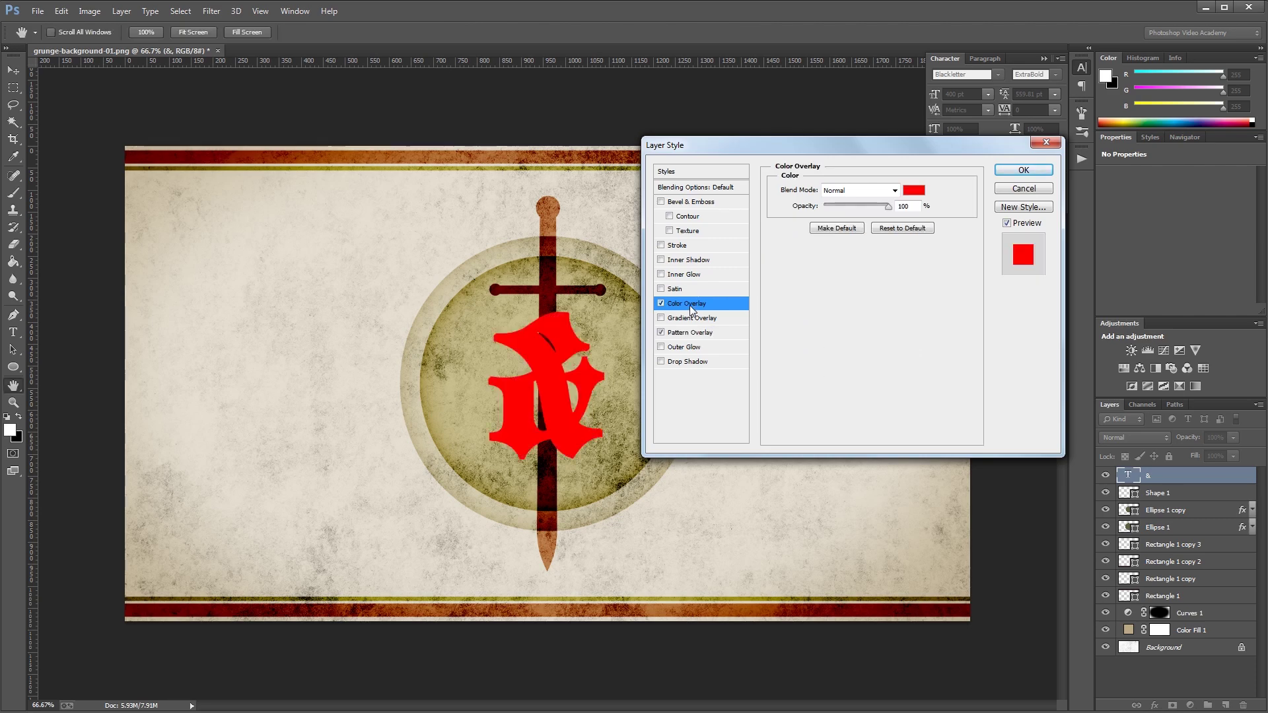
left_click(914, 191)
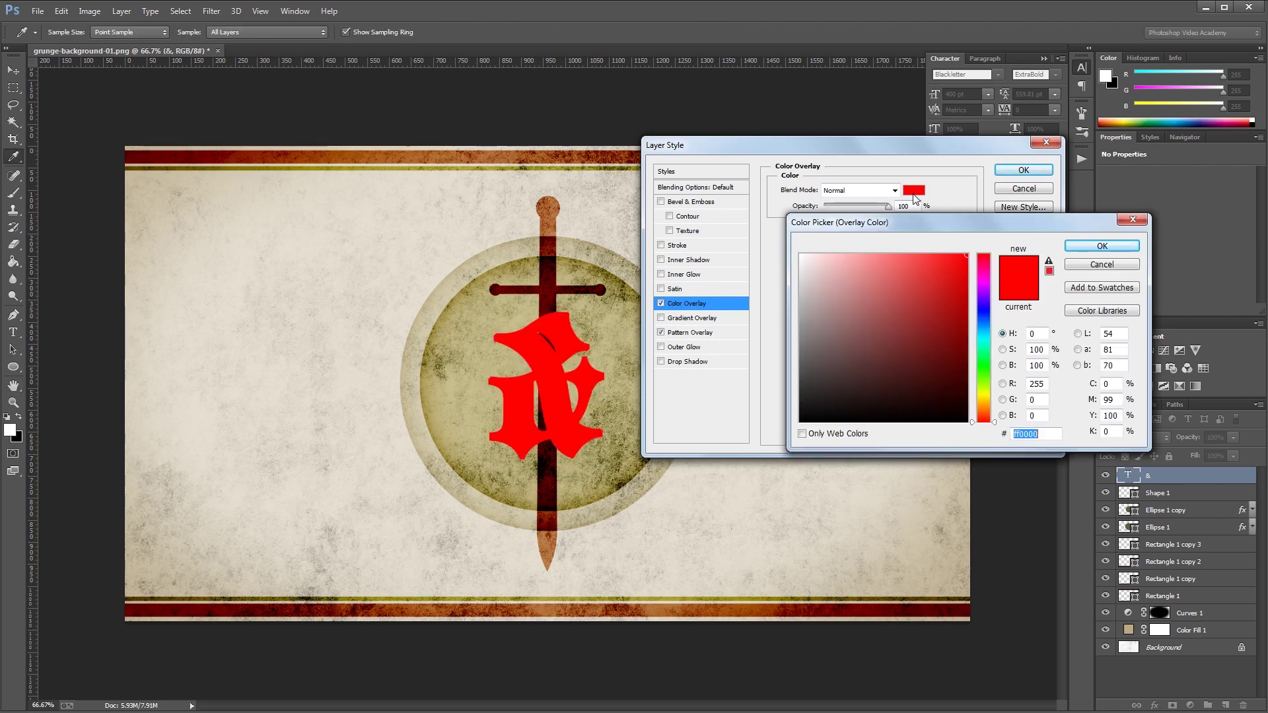
type("777165")
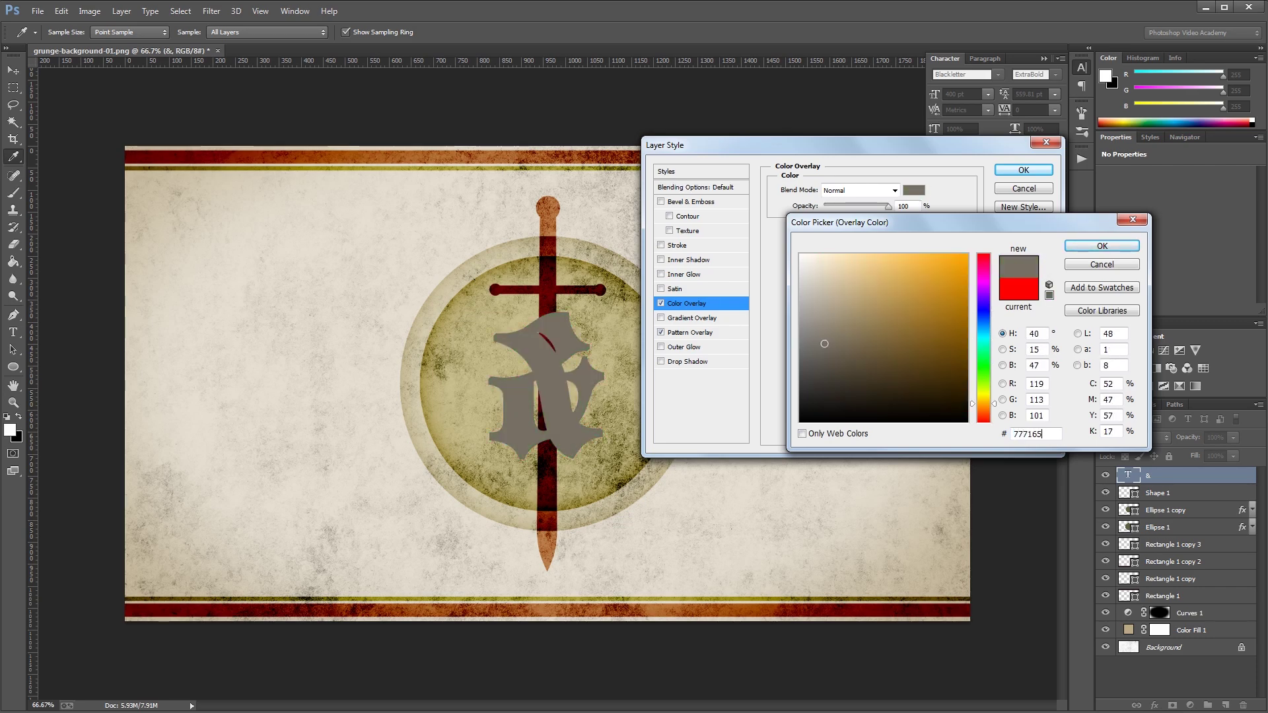
key("Return")
left_click(862, 191)
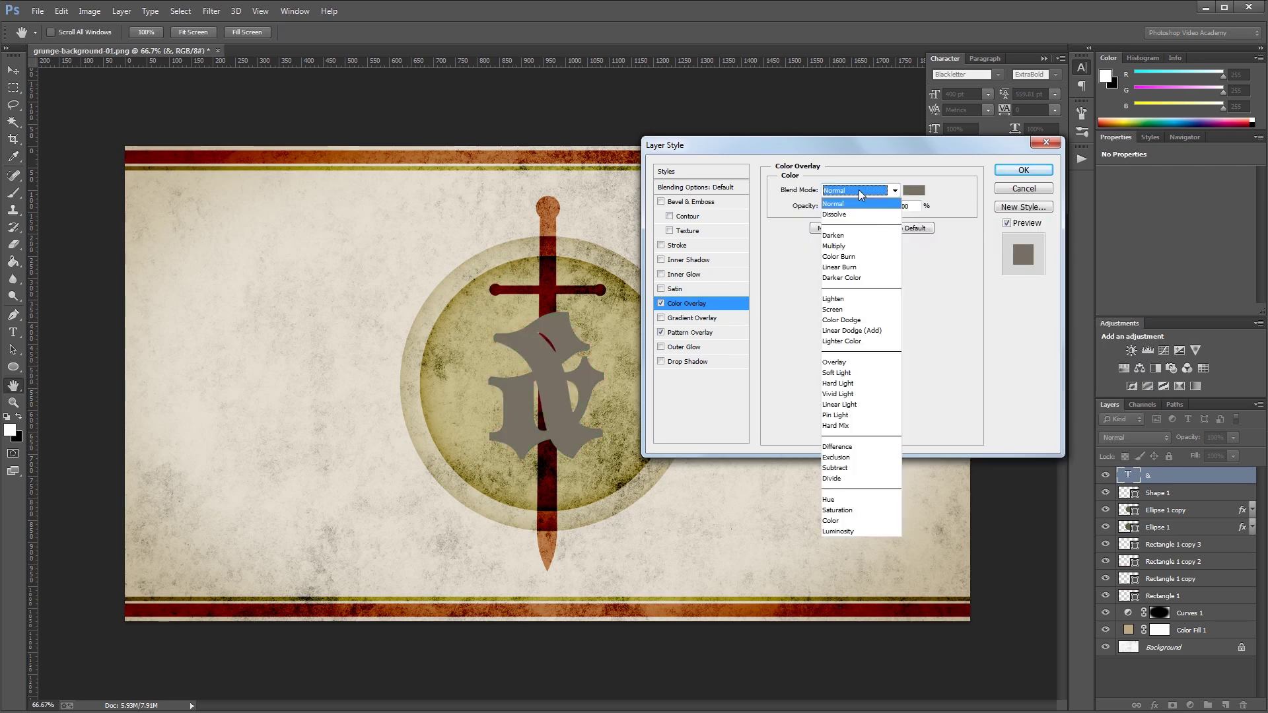
left_click(852, 267)
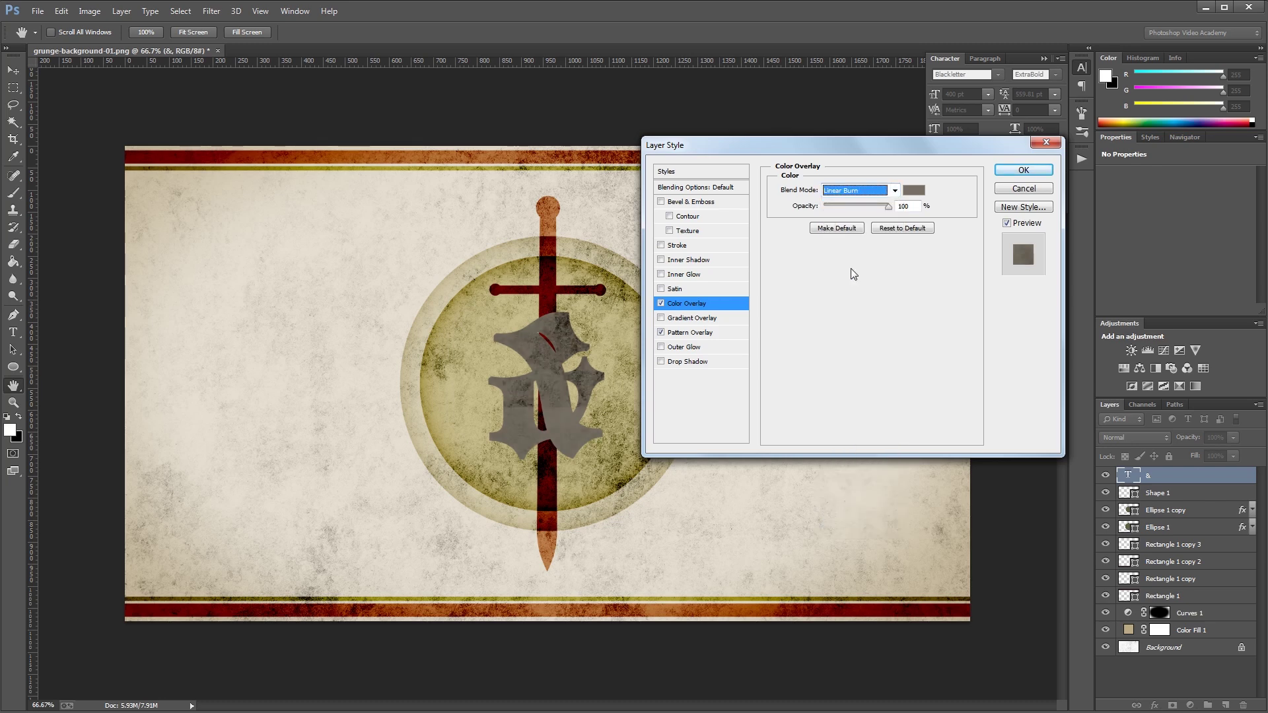
left_click(694, 204)
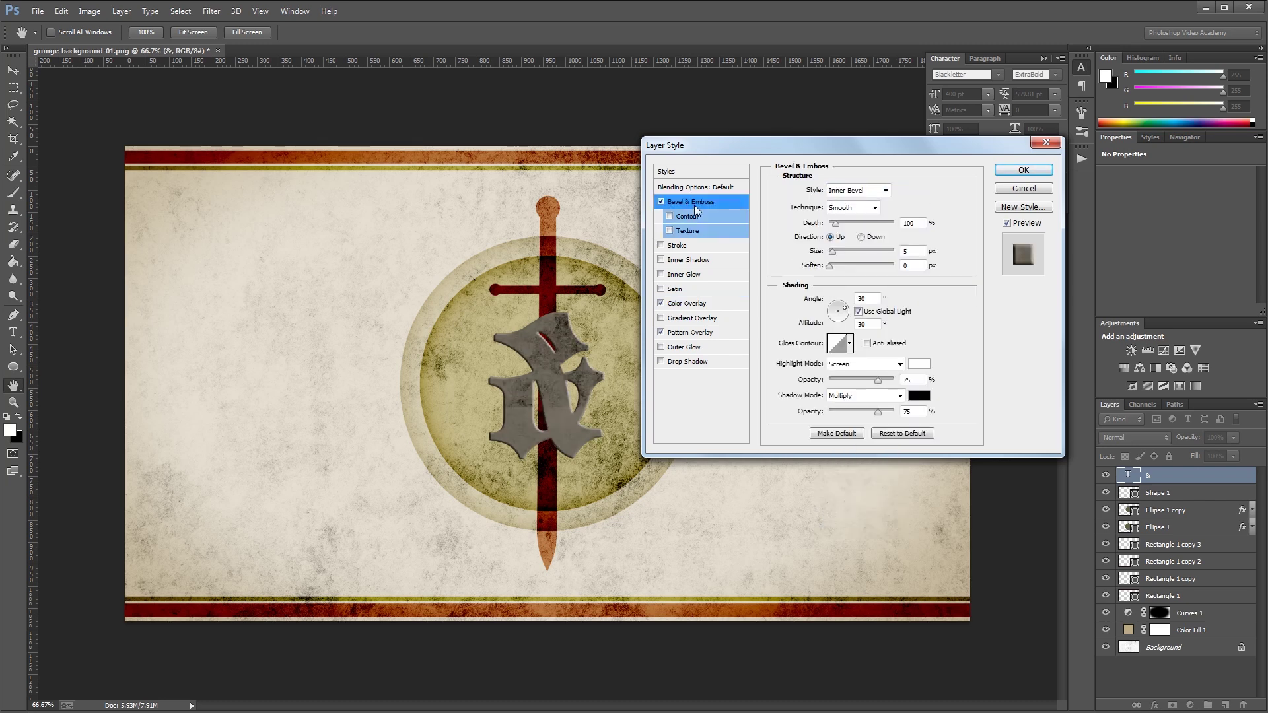
Set the bevel to Chisel Hard, size 250, light angle 135 and altitude 50.
left_click(850, 208)
left_click(844, 233)
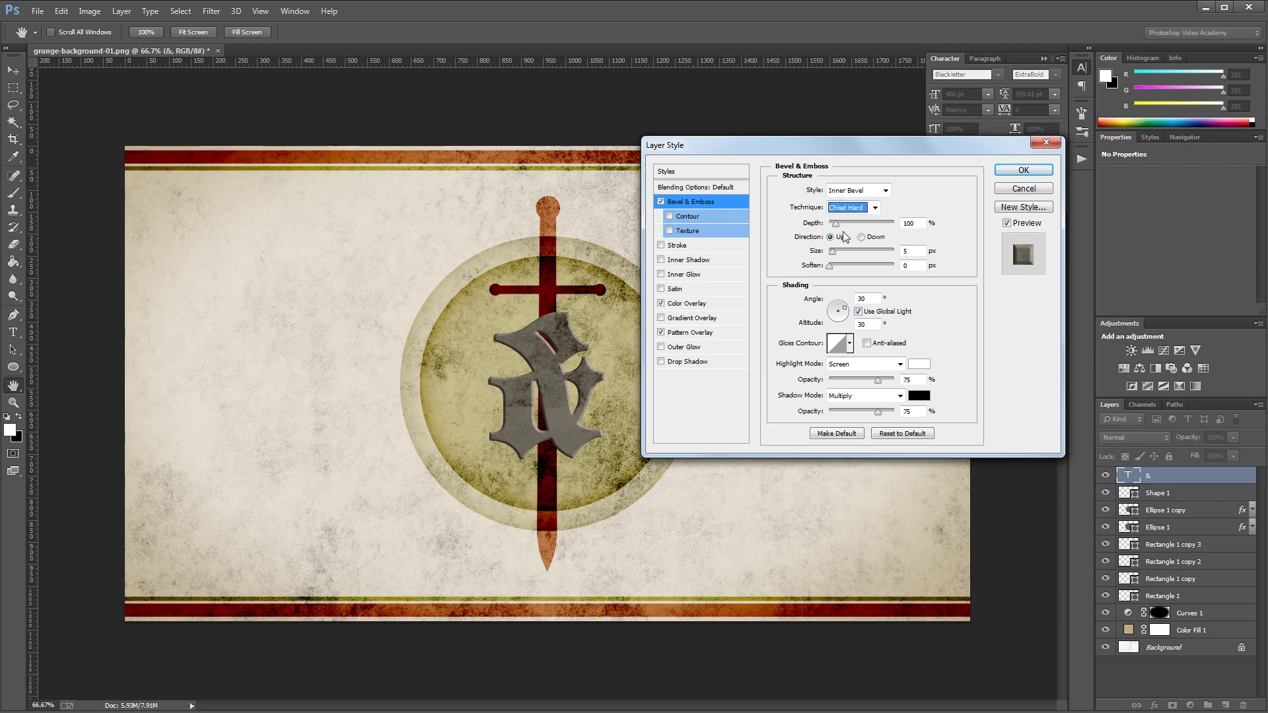
left_click_drag(834, 253, 895, 252)
double_click(925, 251)
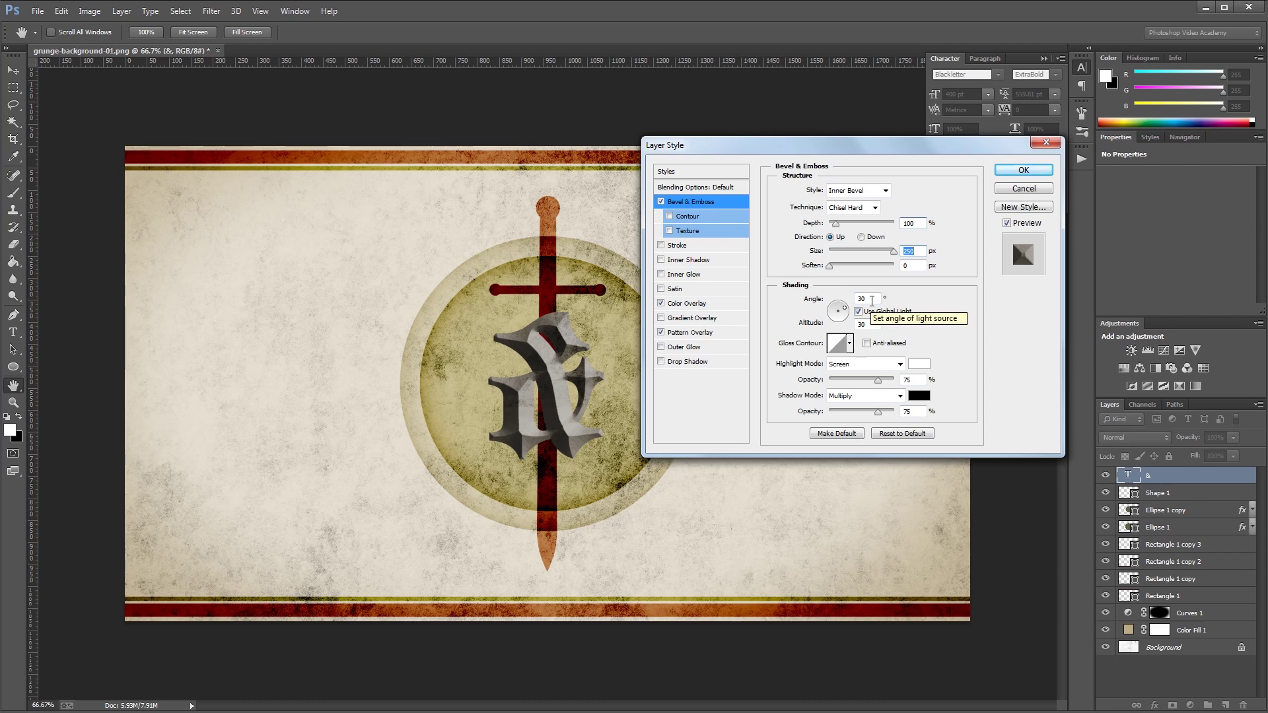
double_click(873, 299)
type("135")
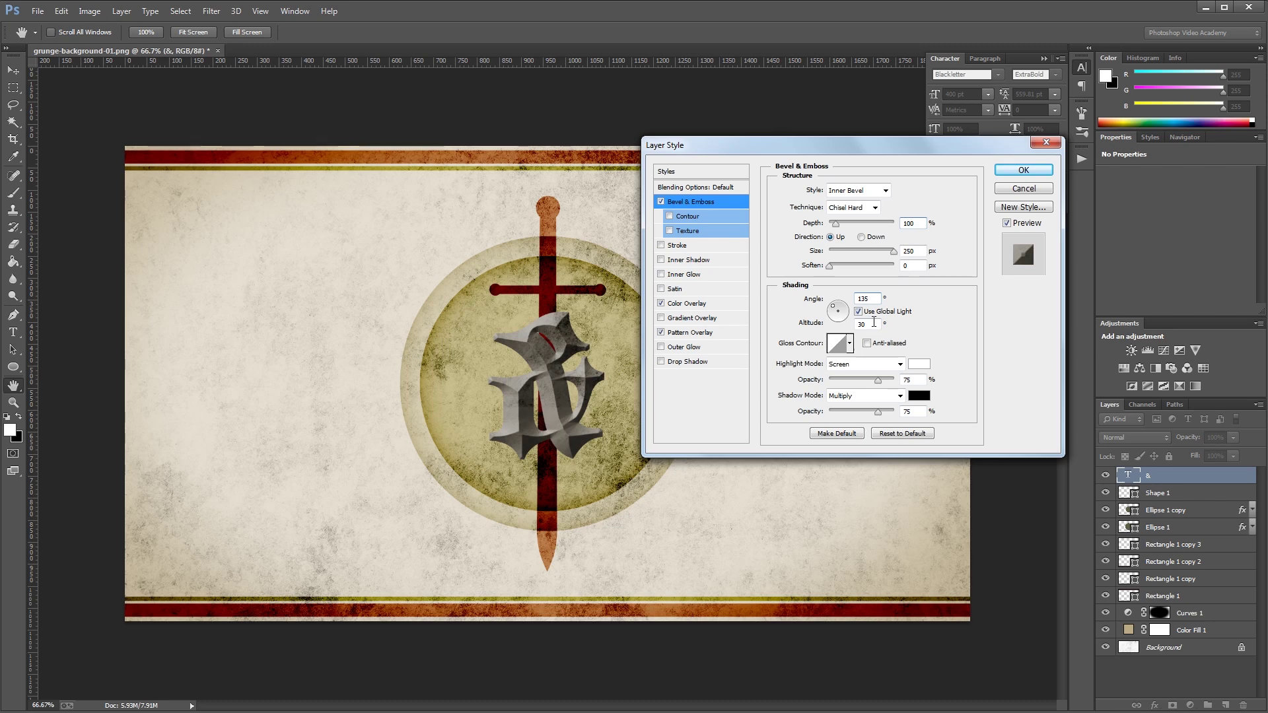
double_click(874, 324)
type("50")
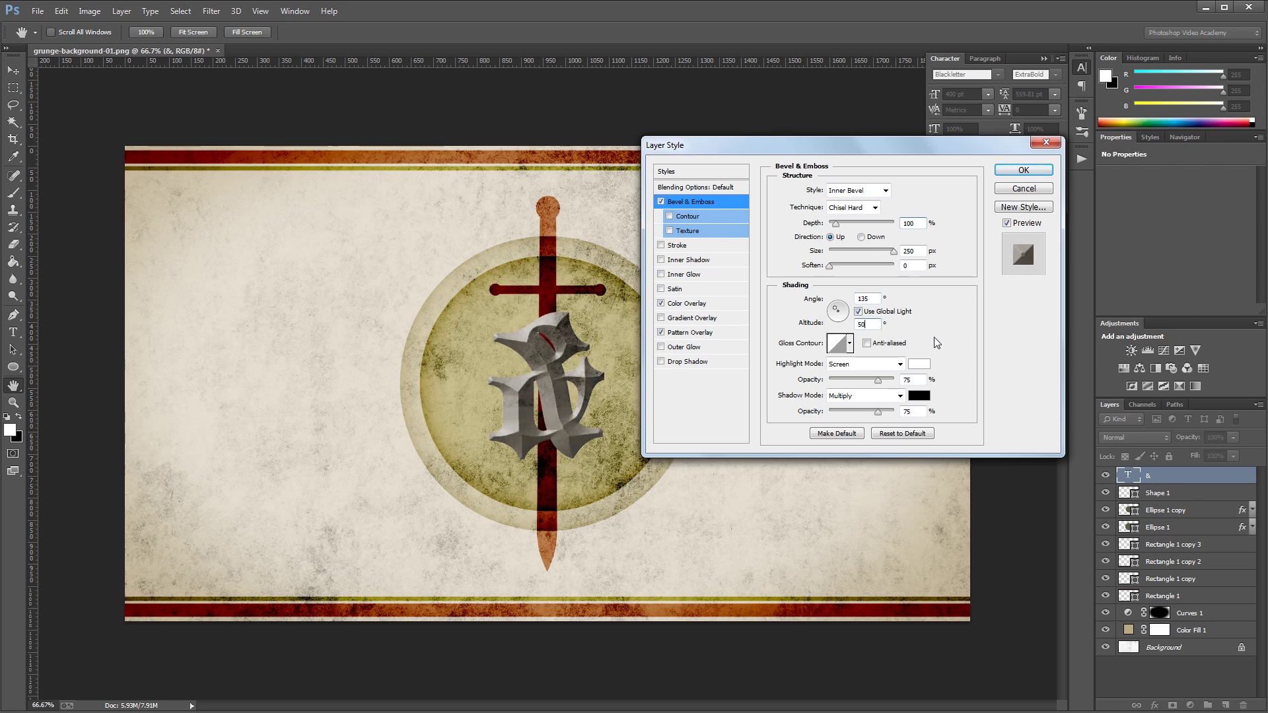
Set bevel highlights to Linear Dodge (Add) 70% and shadows to Linear Burn 35%.
left_click(866, 363)
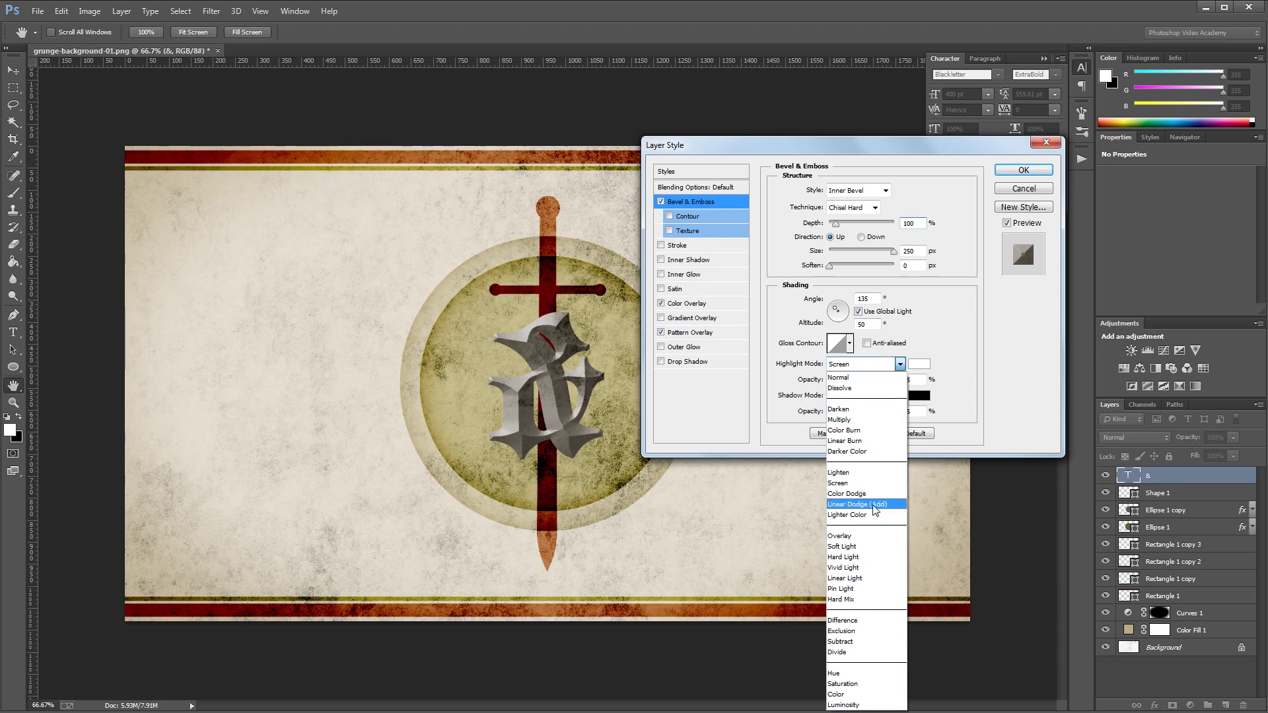
left_click(856, 504)
double_click(911, 379)
type("70")
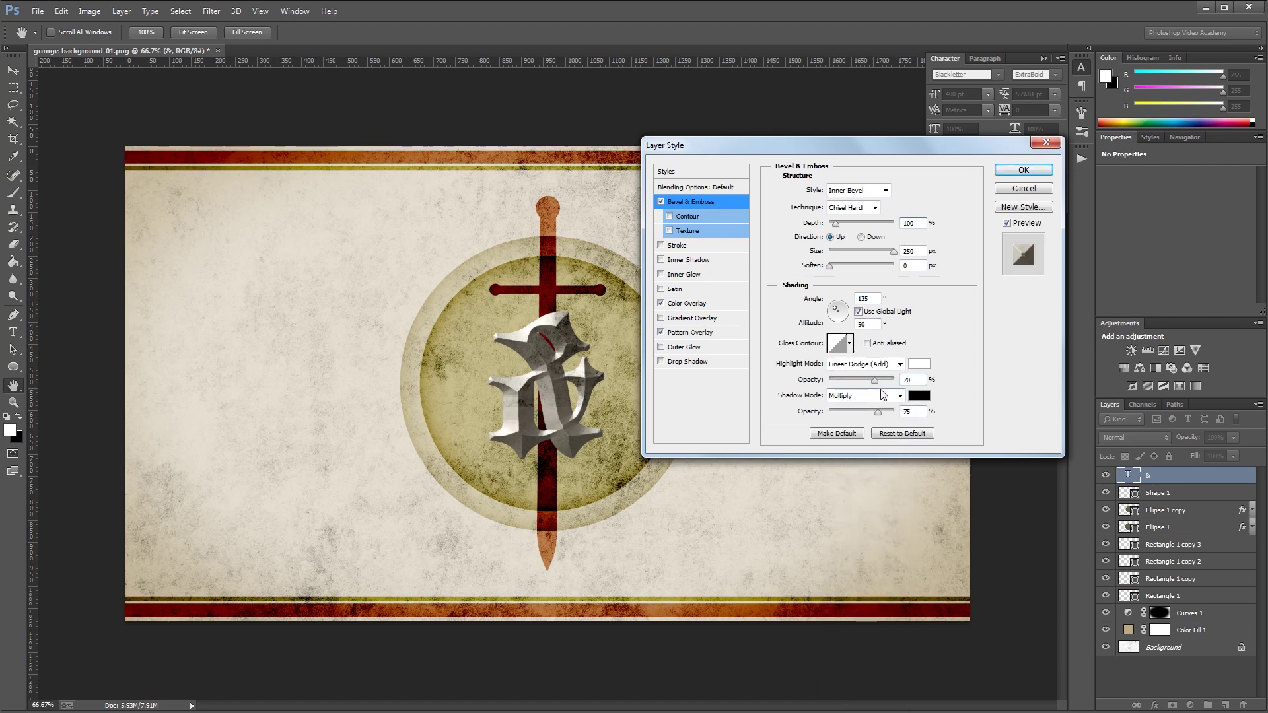
left_click(864, 396)
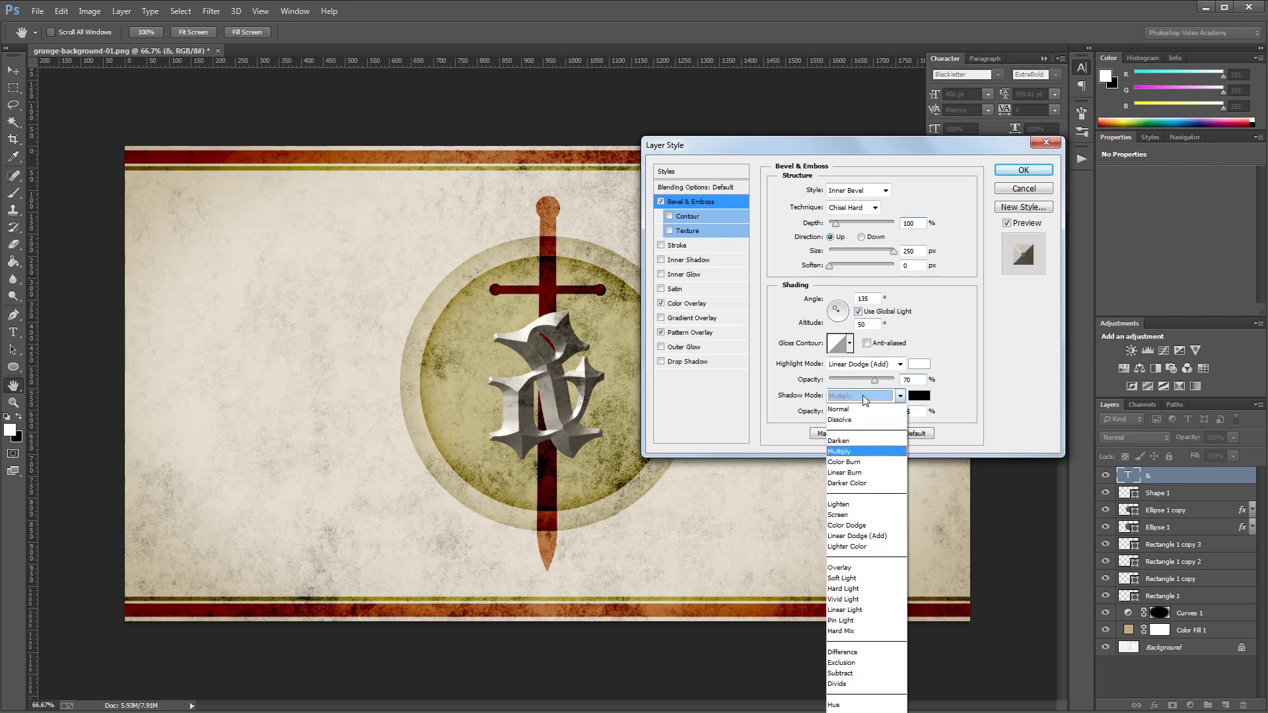
left_click(858, 480)
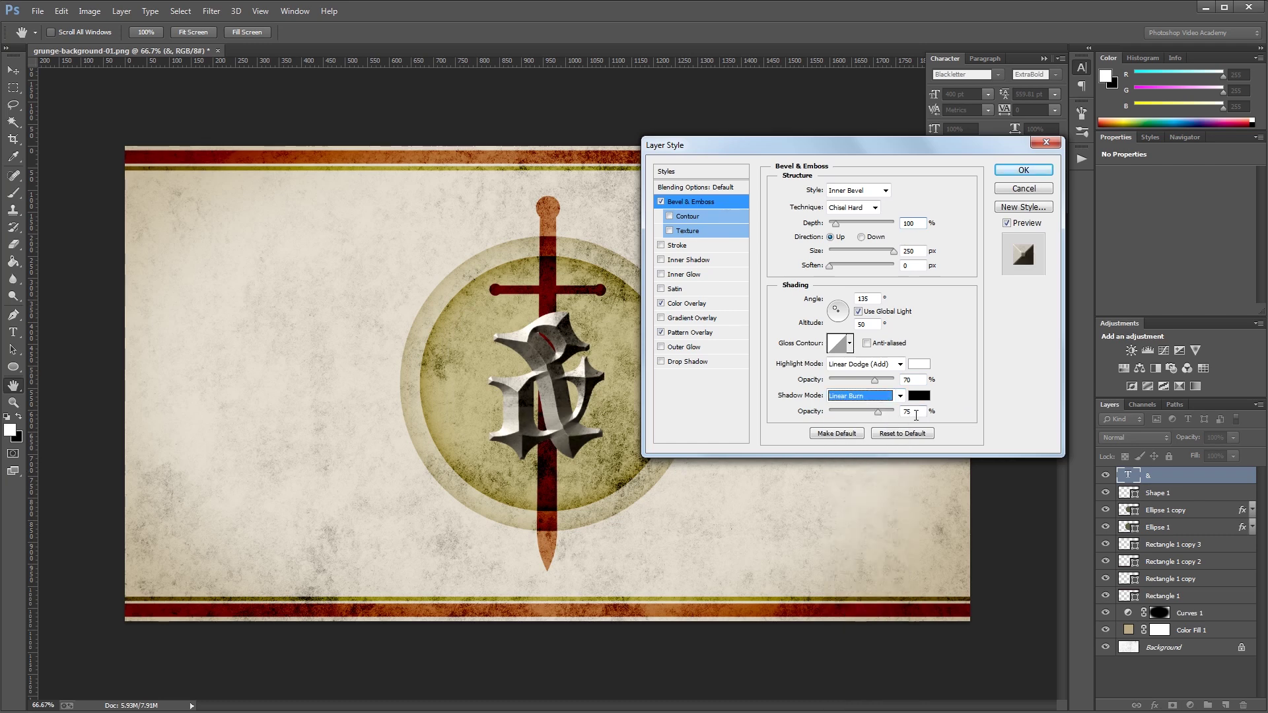
double_click(915, 412)
type("35")
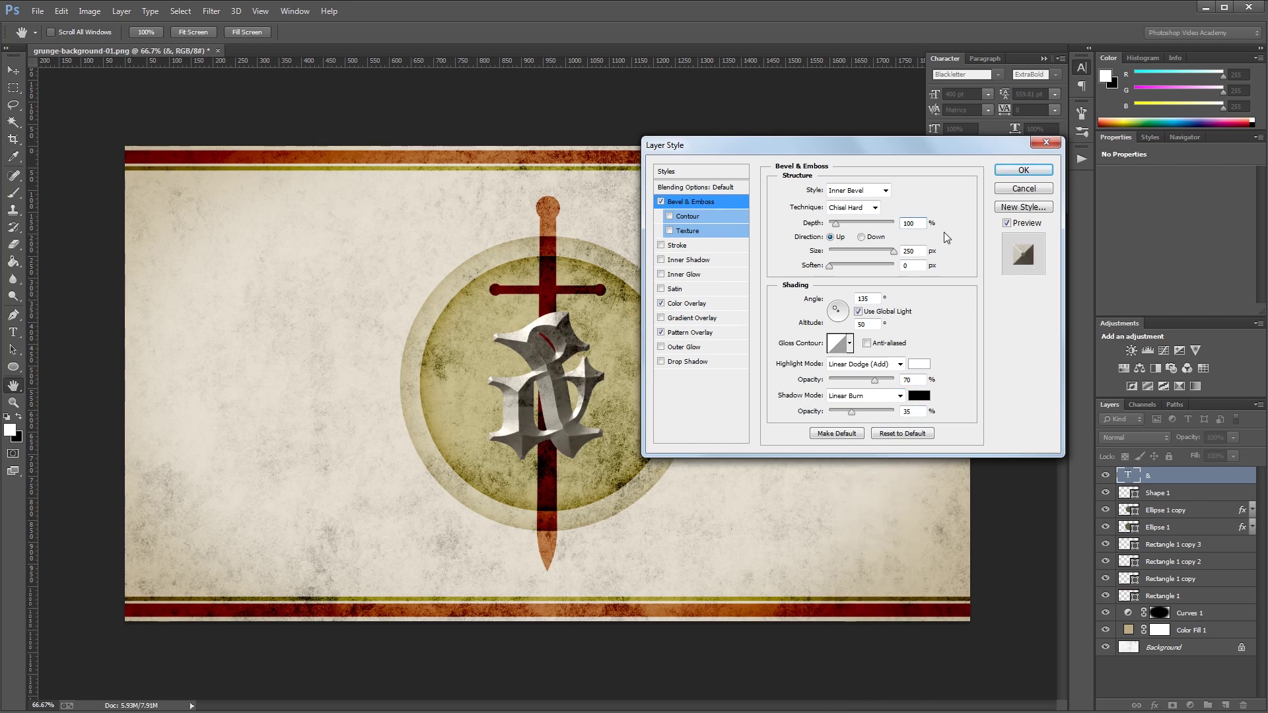
Add subtle-texture-011 bevel texture at depth 2, snapping it and the overlay pattern to origin.
left_click(687, 232)
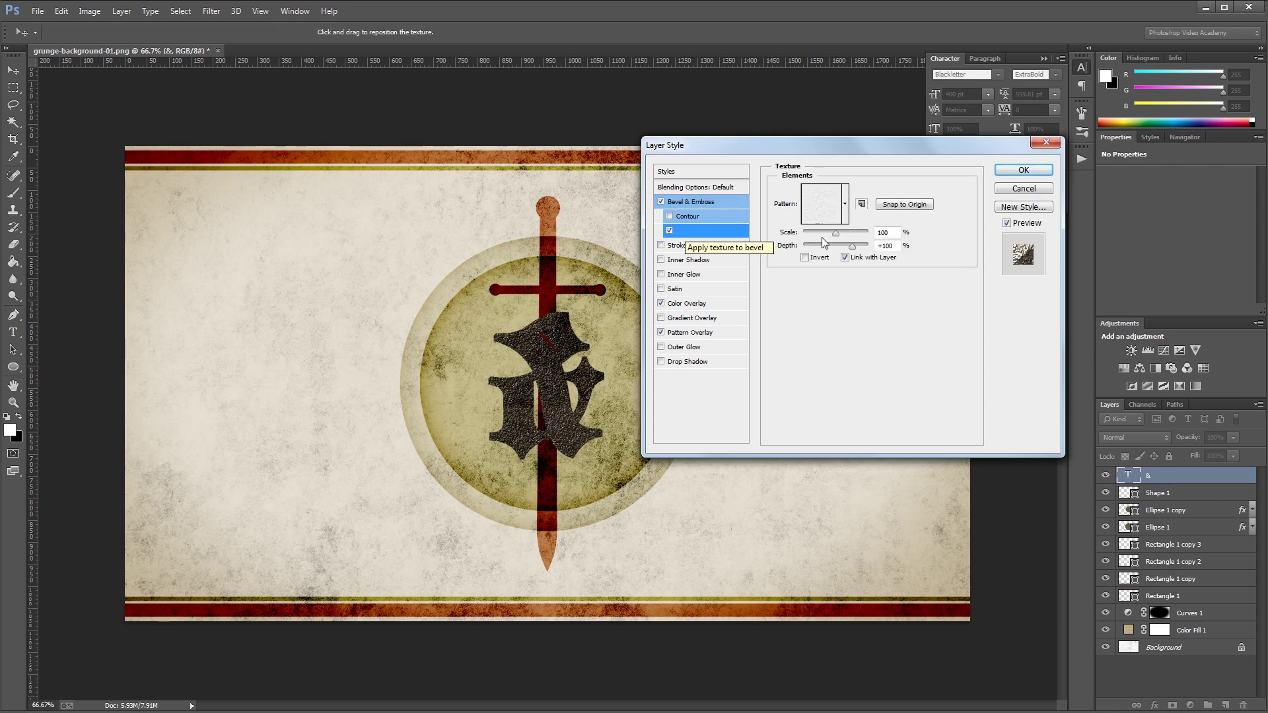
left_click(844, 204)
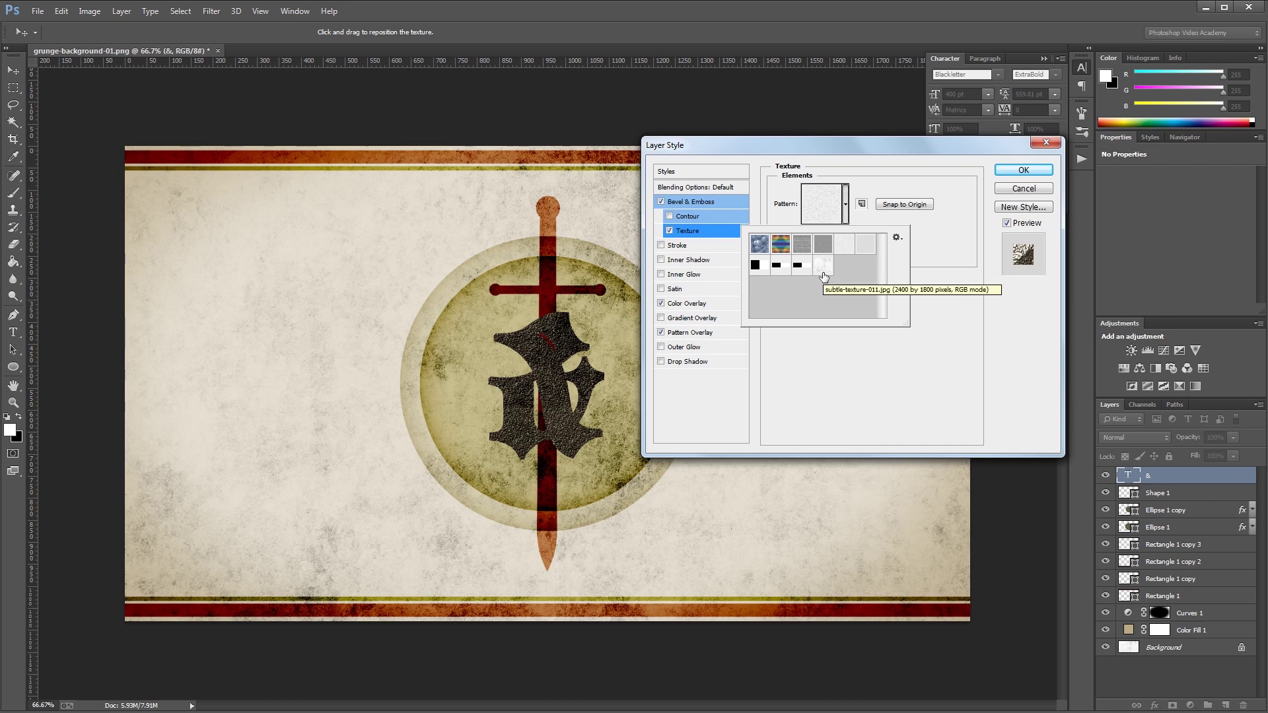
double_click(823, 276)
left_click(895, 246)
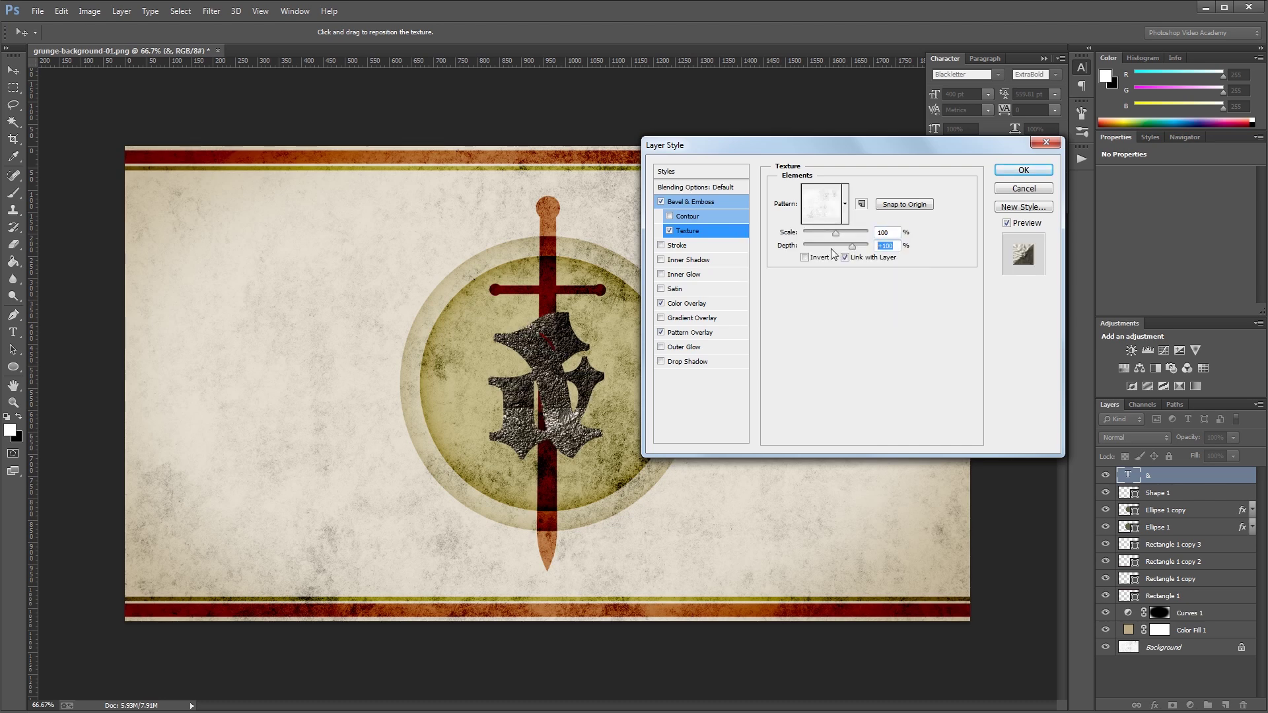
type("2")
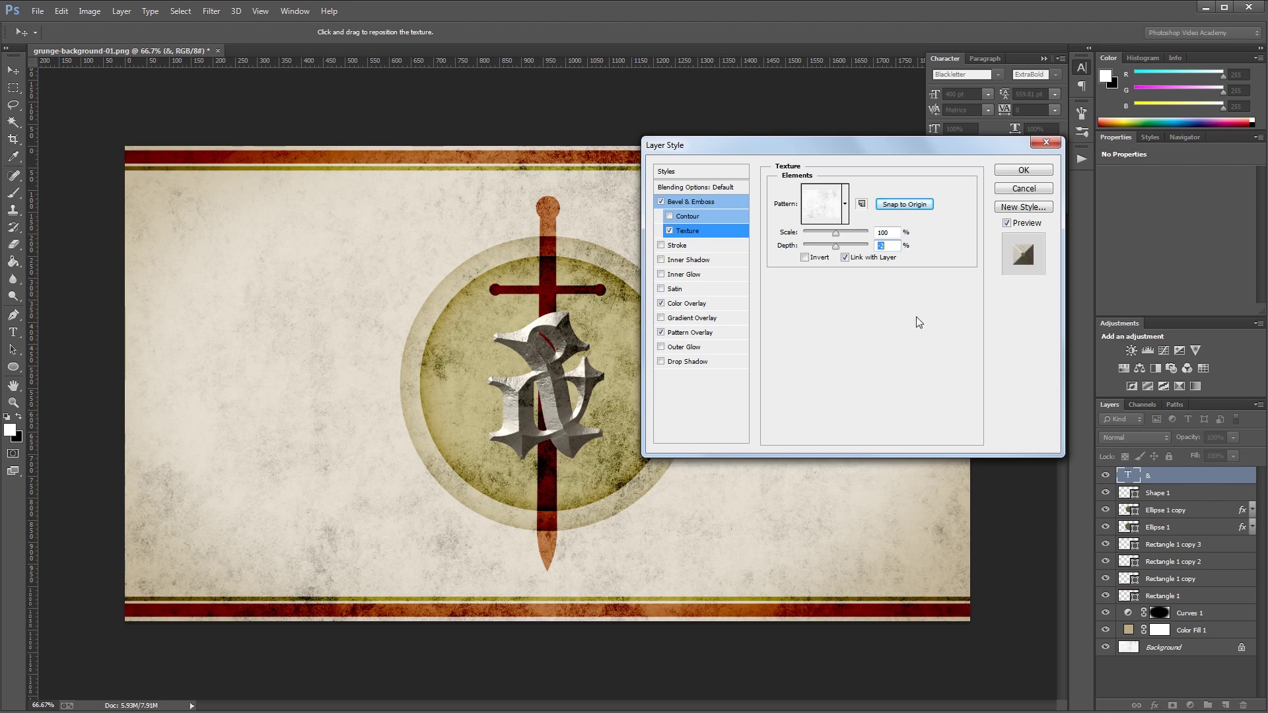
left_click(904, 206)
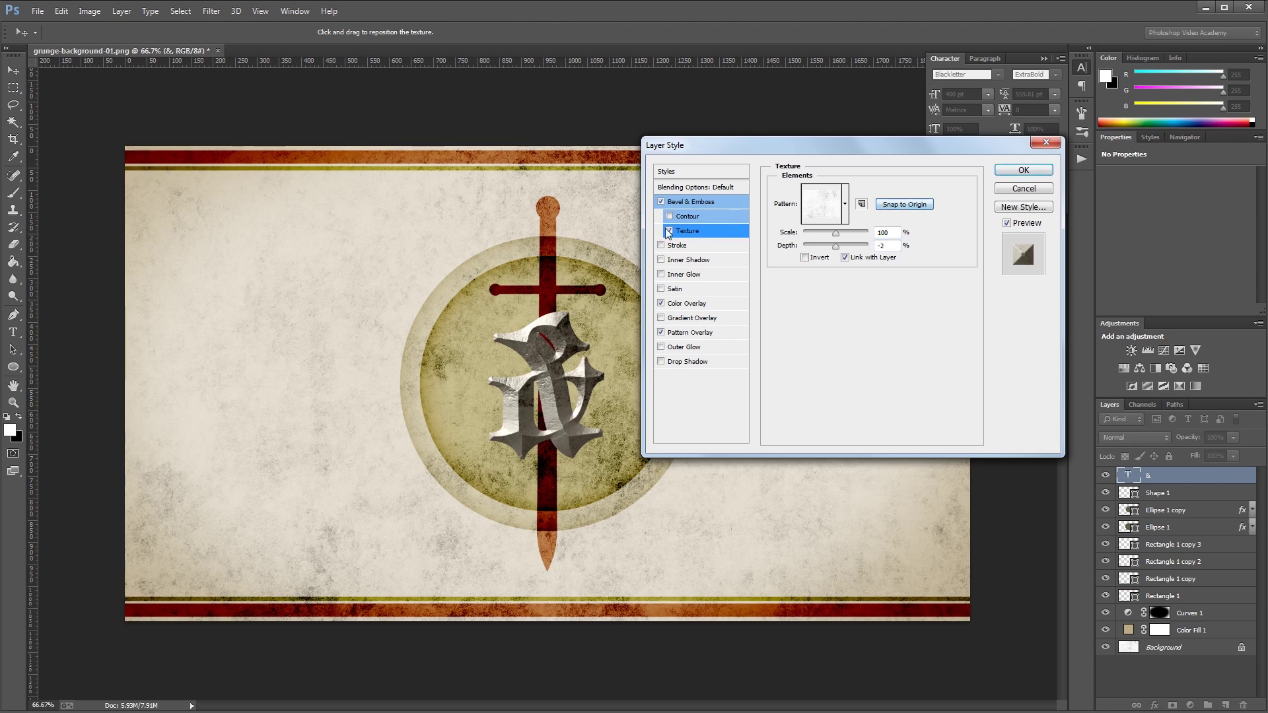
left_click(690, 332)
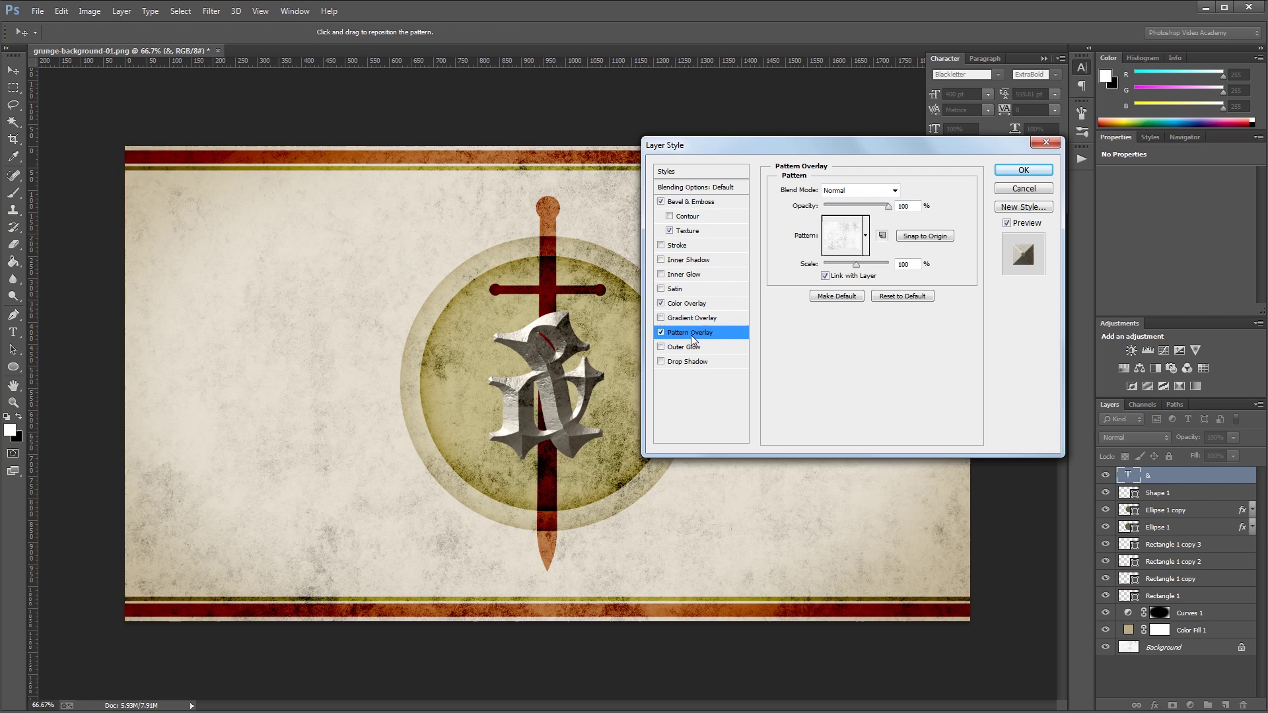
left_click(933, 238)
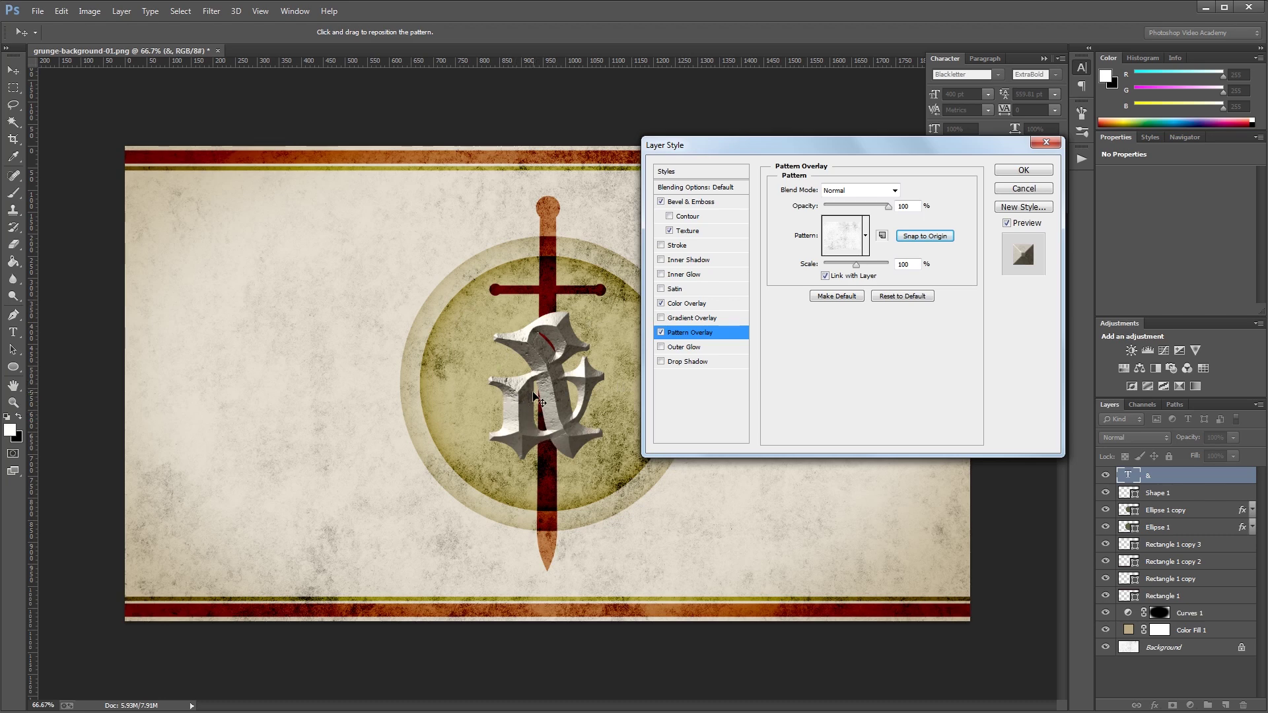
Add a Color Burn inner glow at 25%, colour 4D0000, choke 15, size 23.
left_click(680, 276)
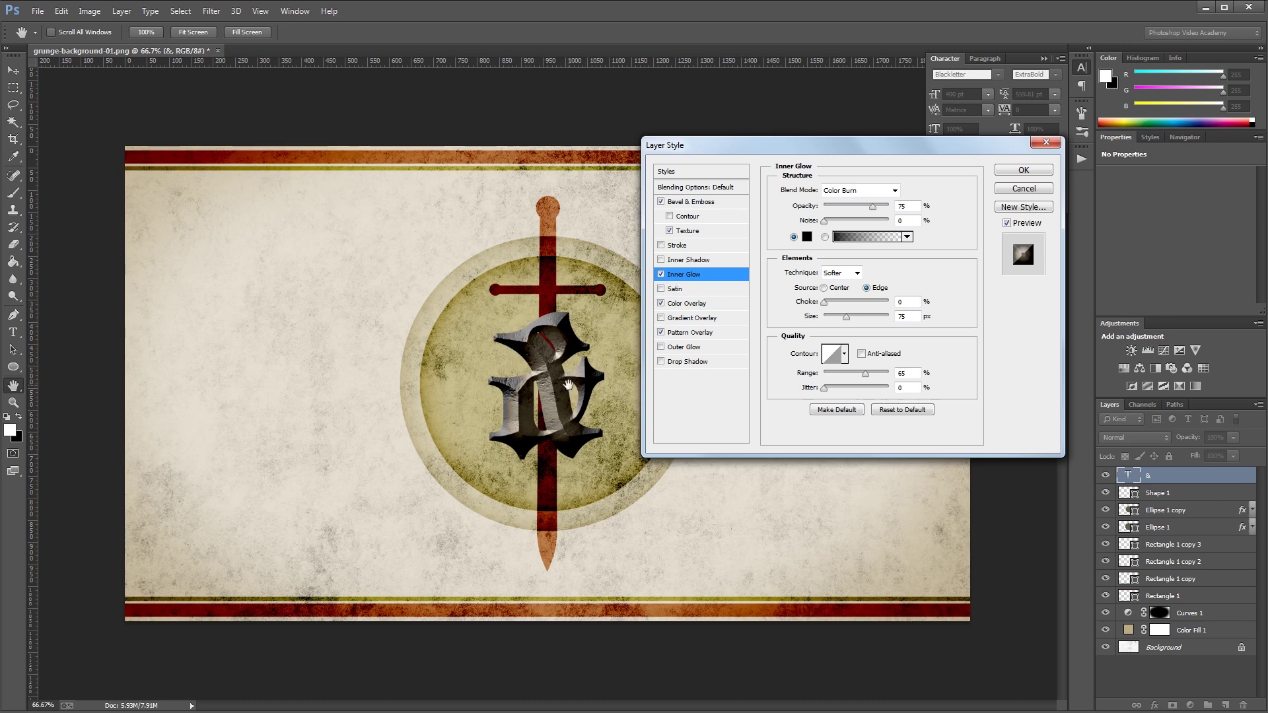
left_click(855, 190)
left_click(895, 191)
double_click(903, 206)
type("25")
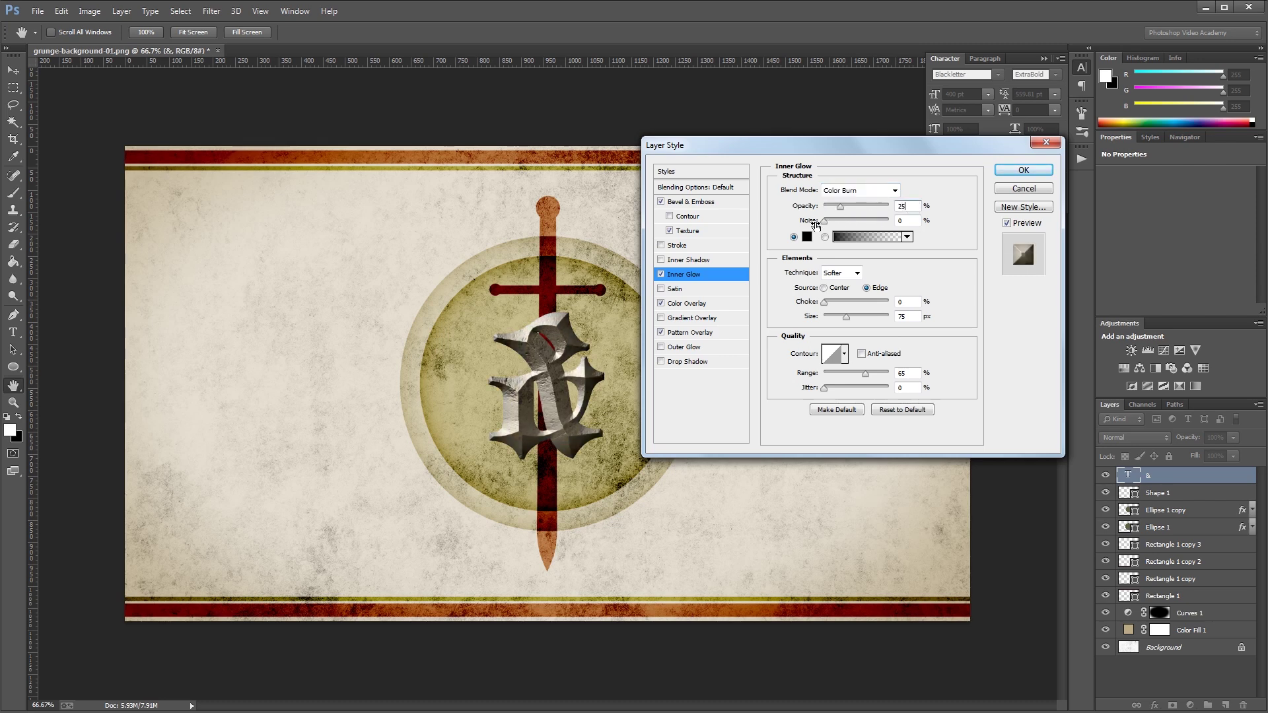
left_click(807, 237)
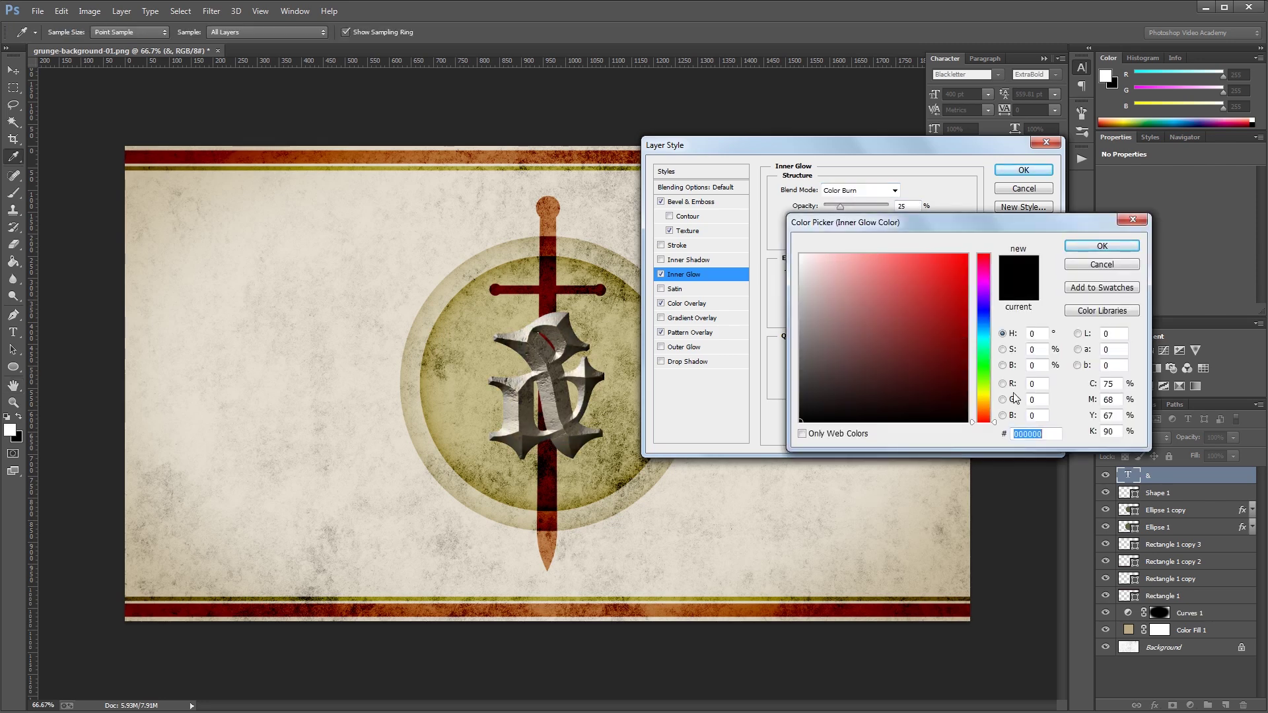
type("4D0000")
key("Return")
double_click(898, 302)
type("15")
double_click(911, 315)
type("23")
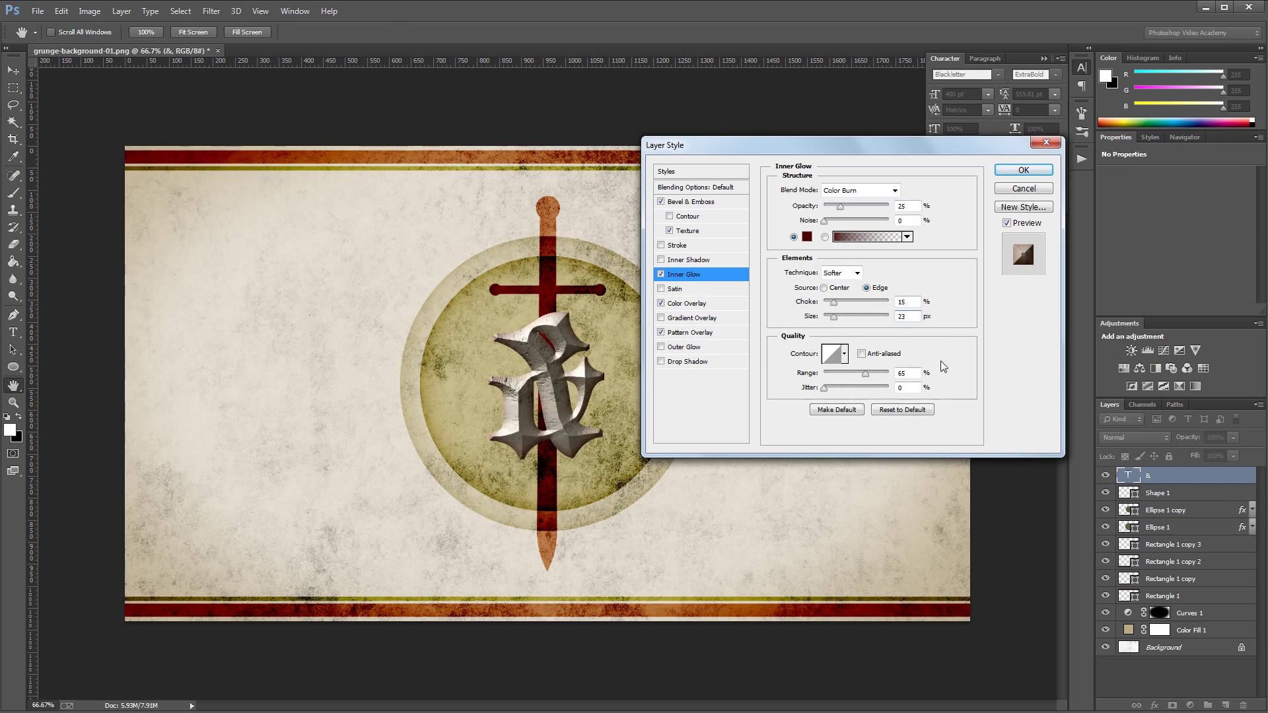
left_click(688, 260)
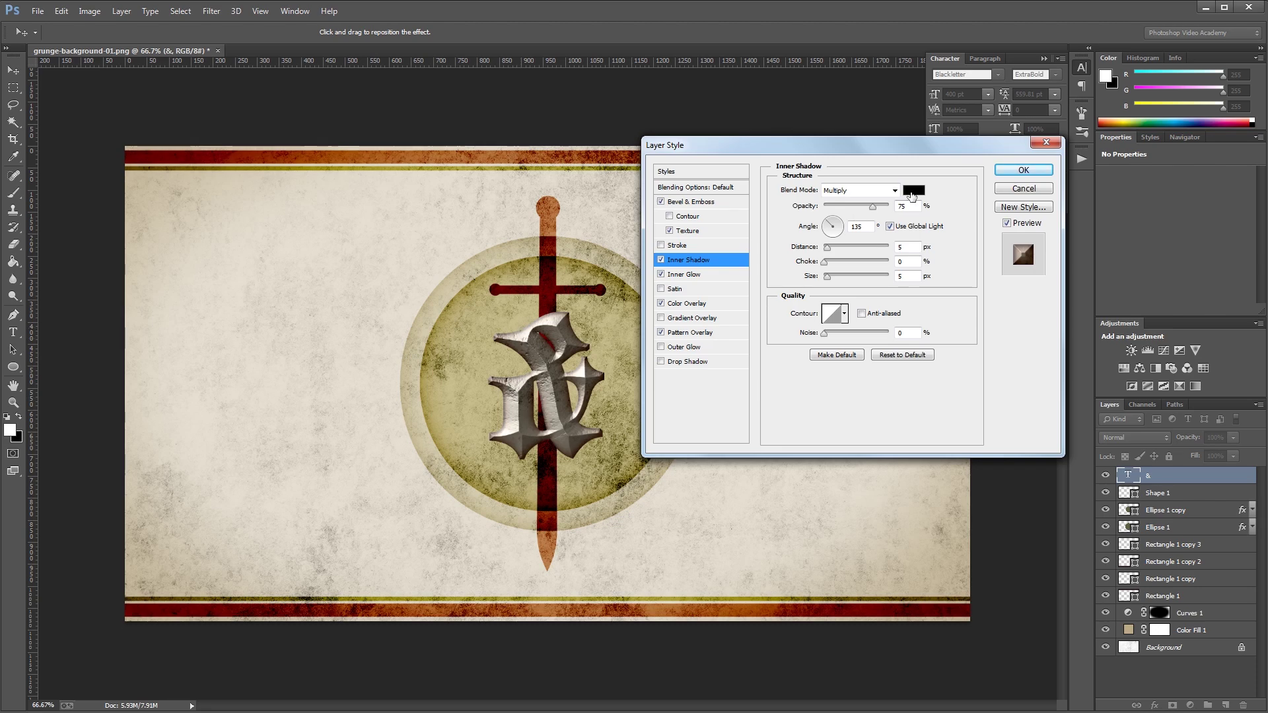
Make the inner shadow white in Linear Dodge (Add) and adjust its opacity and distance.
left_click(913, 190)
type("ffffff")
key("Return")
left_click(855, 190)
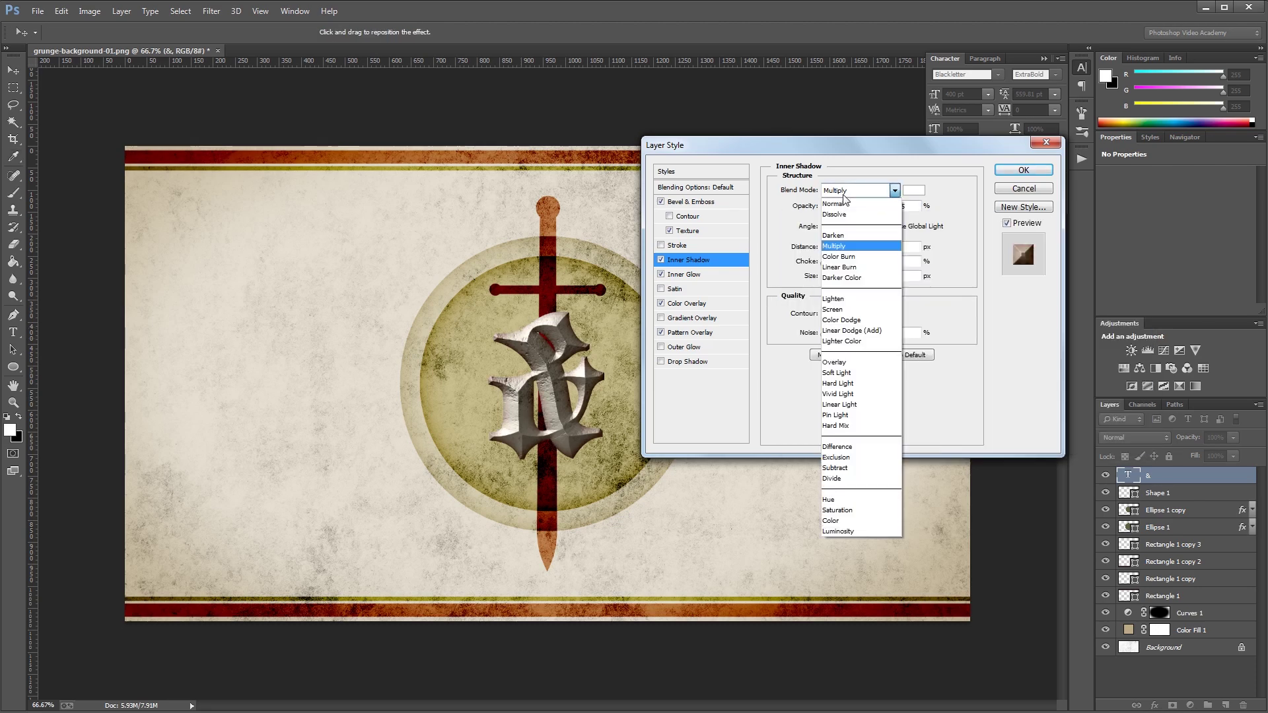
left_click(859, 331)
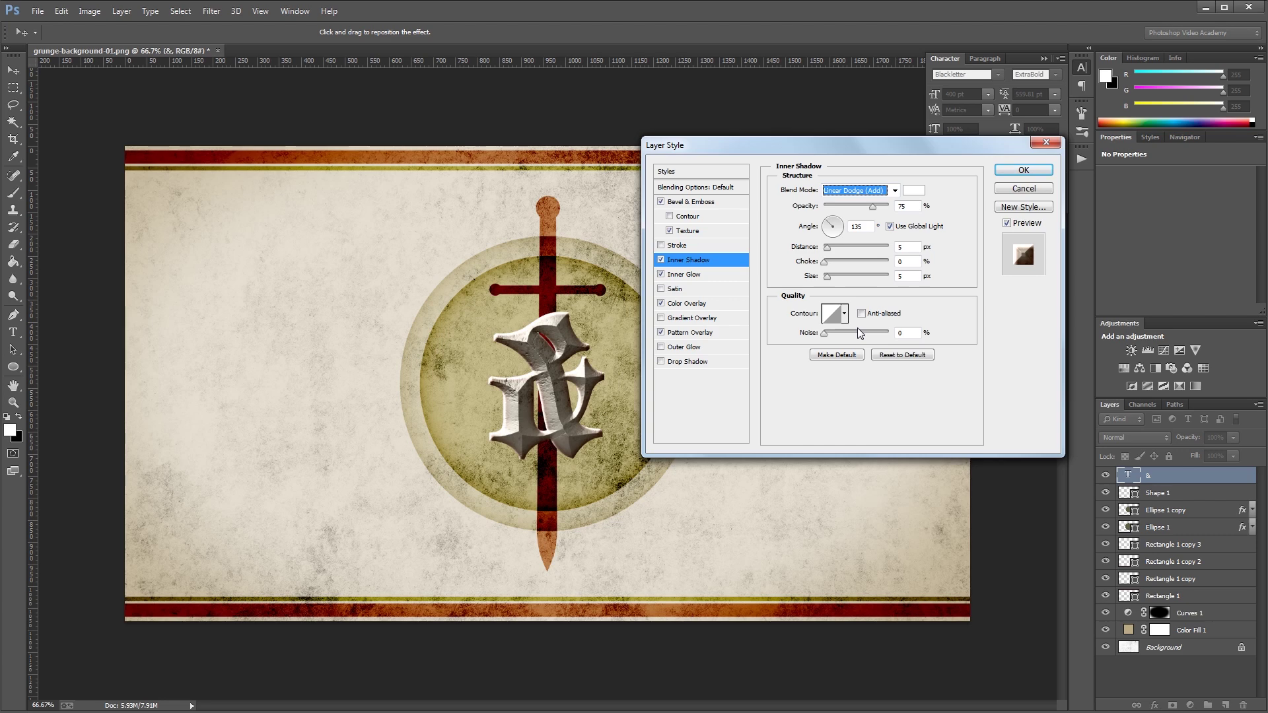
double_click(906, 206)
type("25")
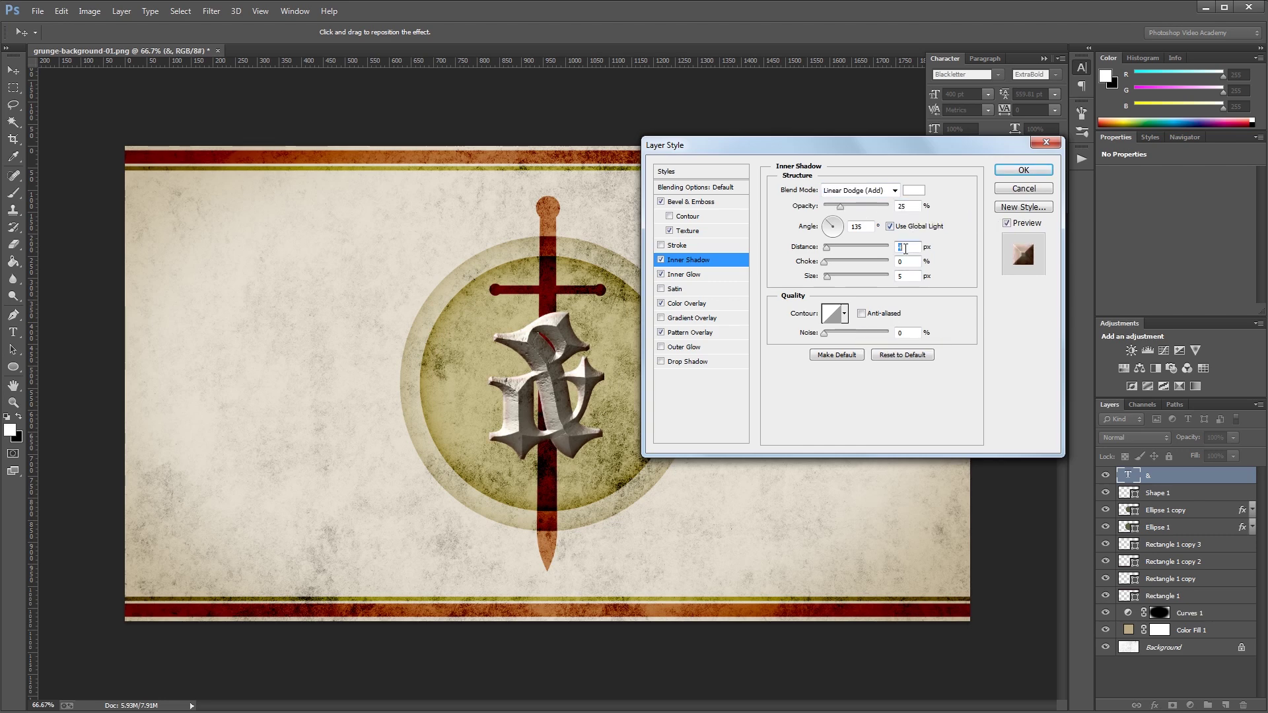
type("3")
double_click(907, 276)
Add a Linear Burn drop shadow with 15 px distance and 5% noise, and apply the style.
left_click(701, 364)
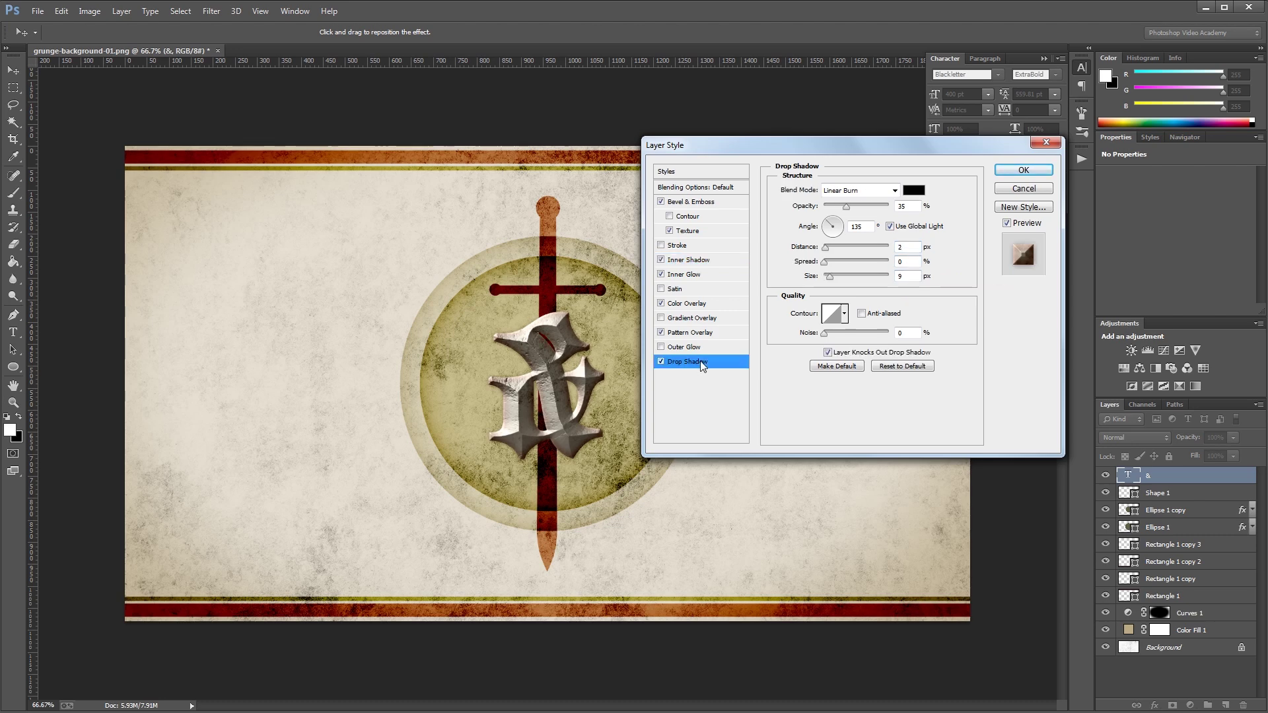
left_click(850, 191)
left_click(850, 193)
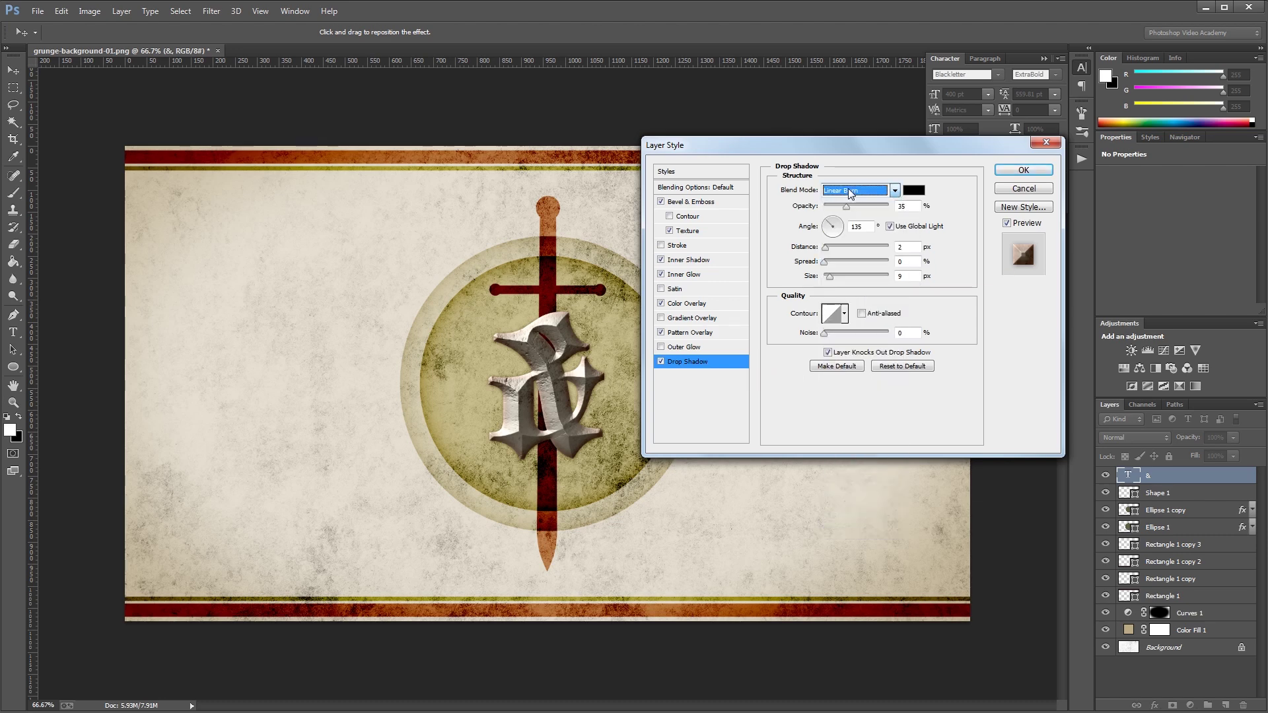
key("Tab")
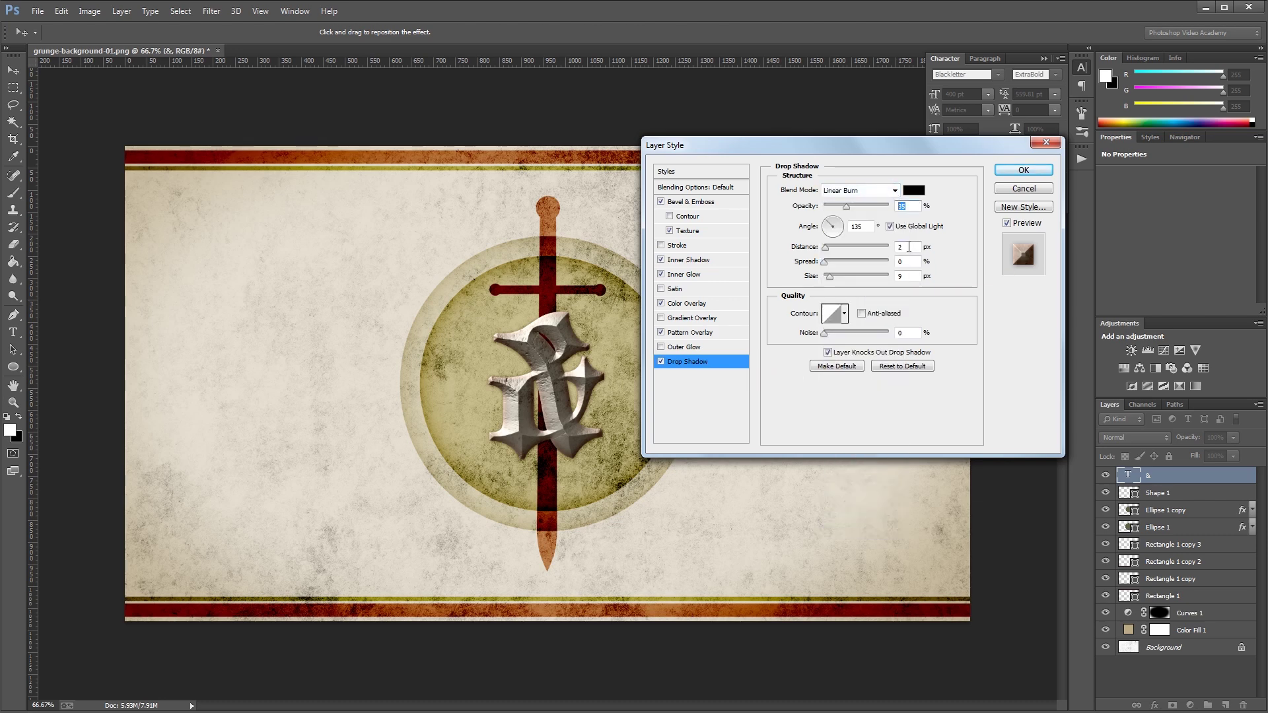
double_click(908, 247)
type("15")
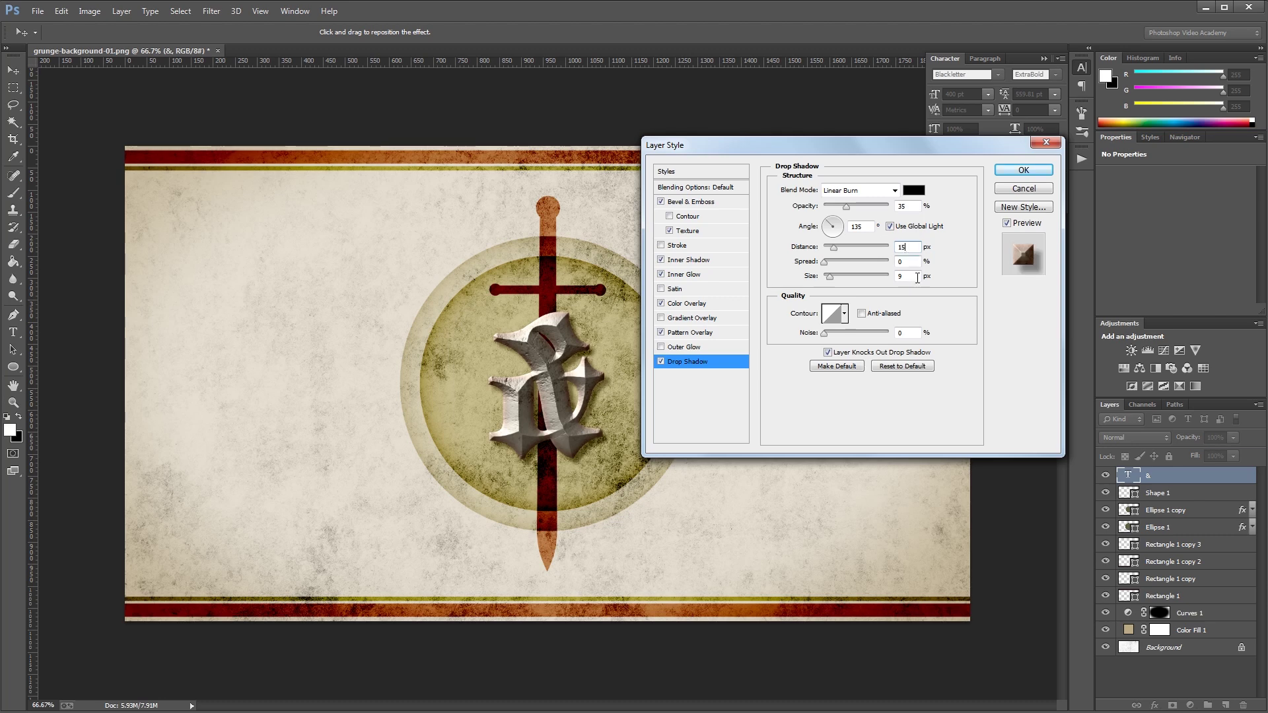
double_click(908, 276)
type("5")
left_click(1023, 170)
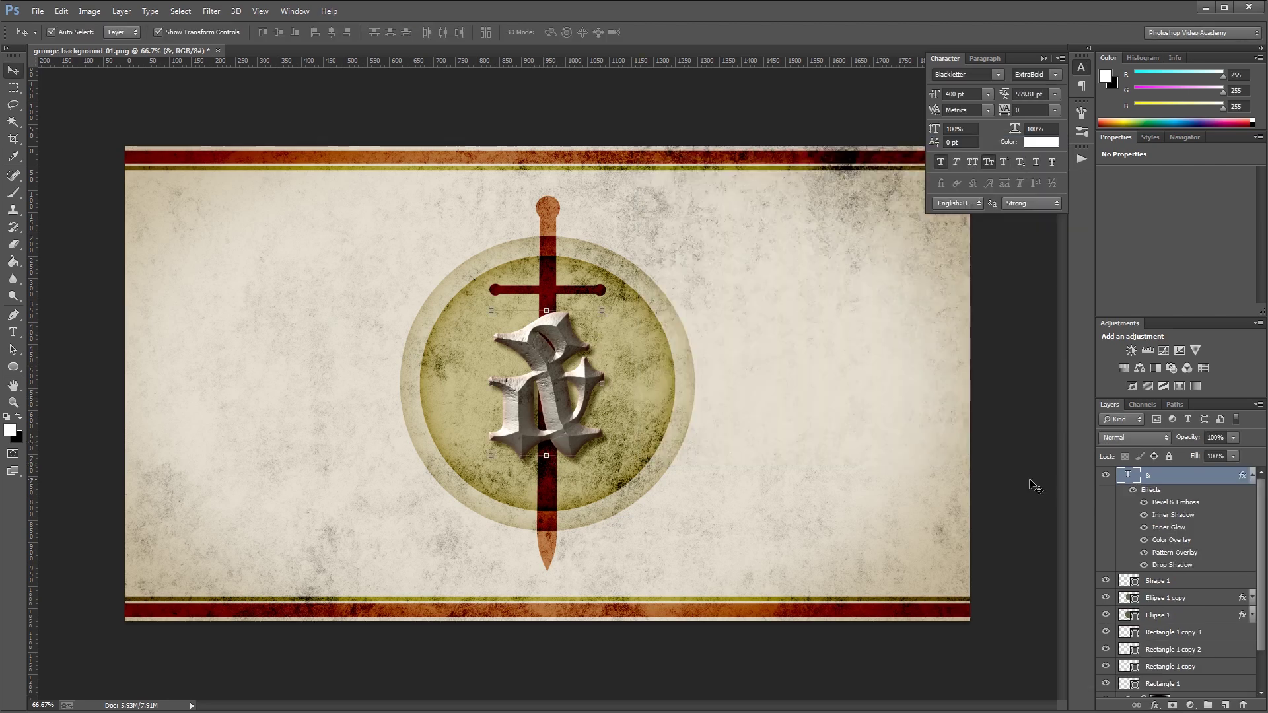
Type 'Kings' left of the emblem and enlarge it.
left_click(1251, 476)
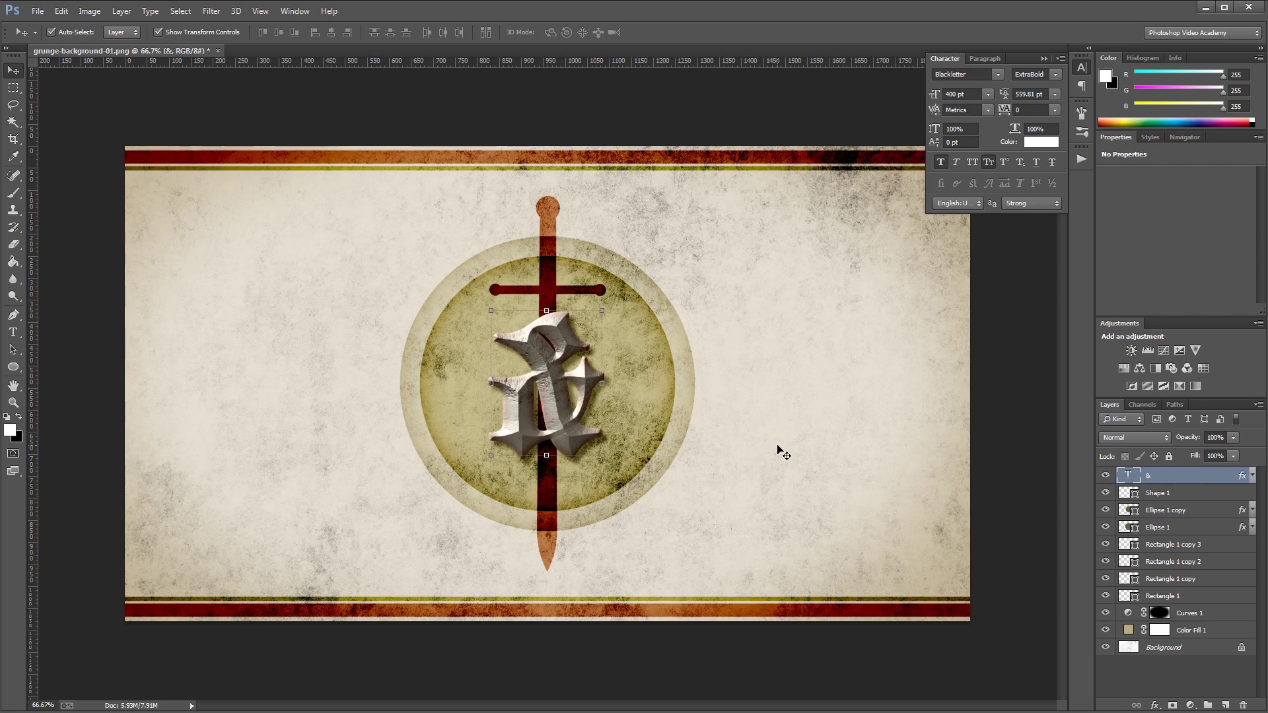
key("t")
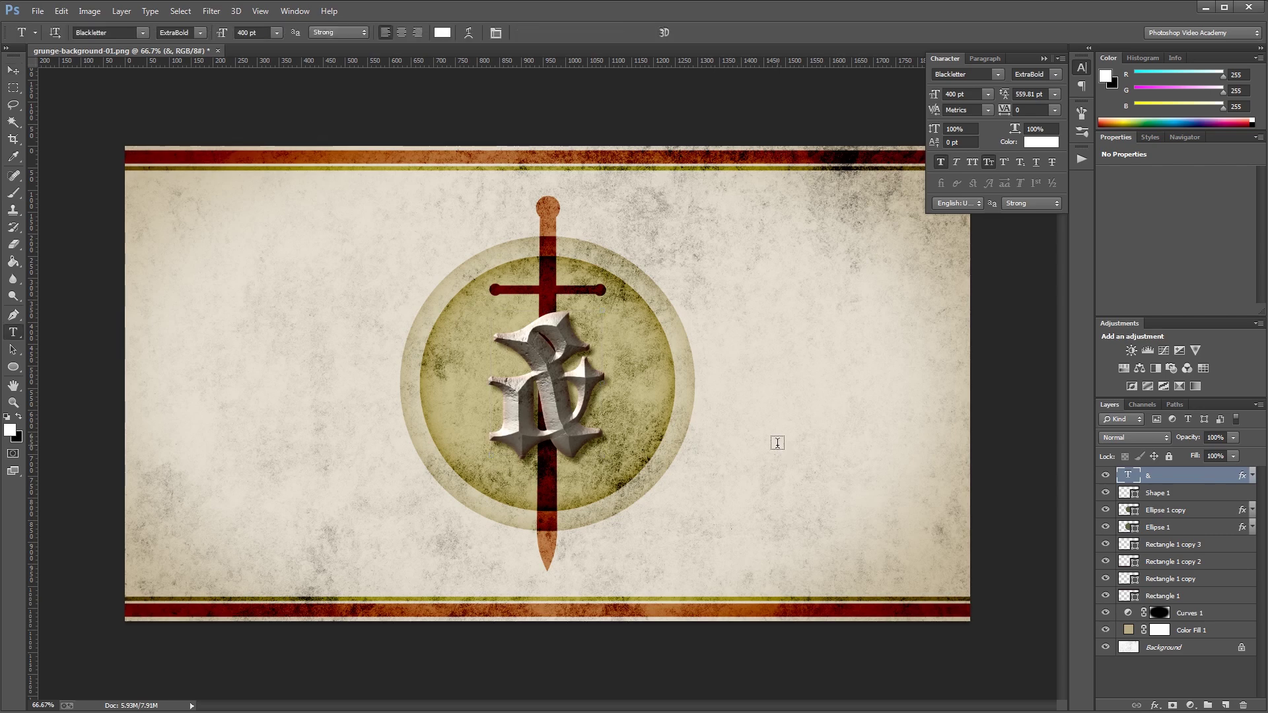
left_click(156, 431)
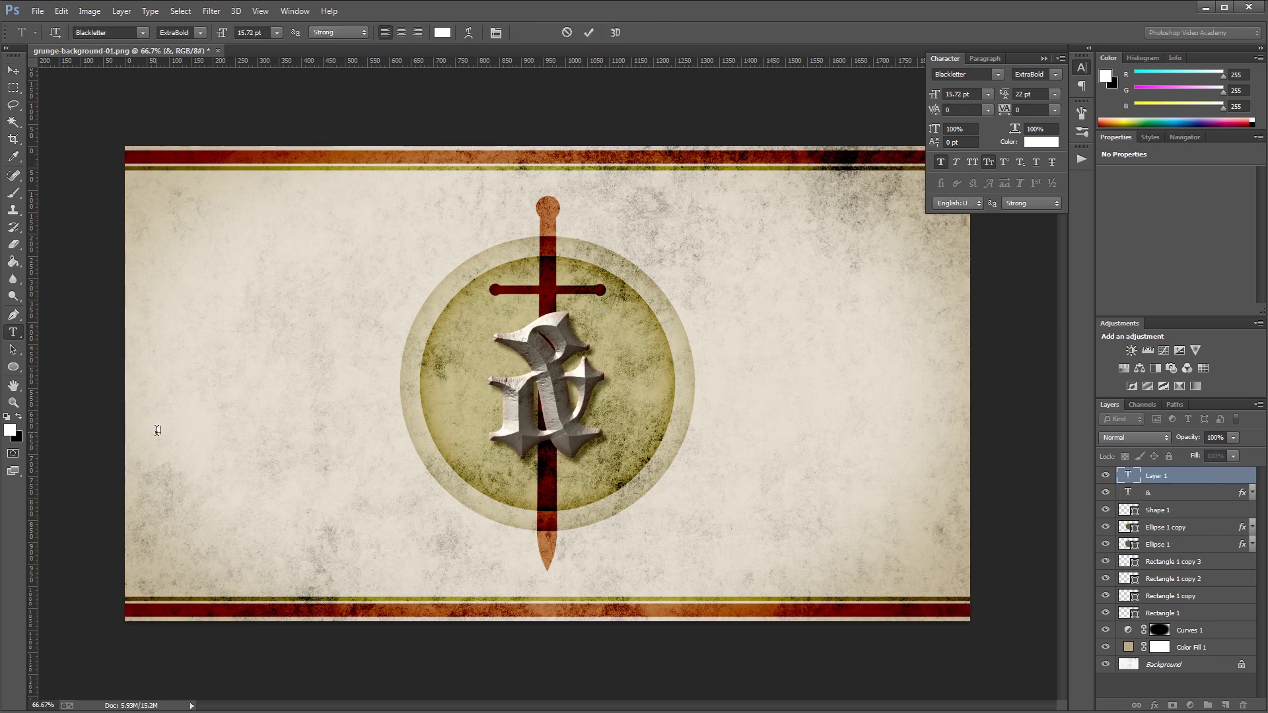
type("Kings")
key("ctrl+t")
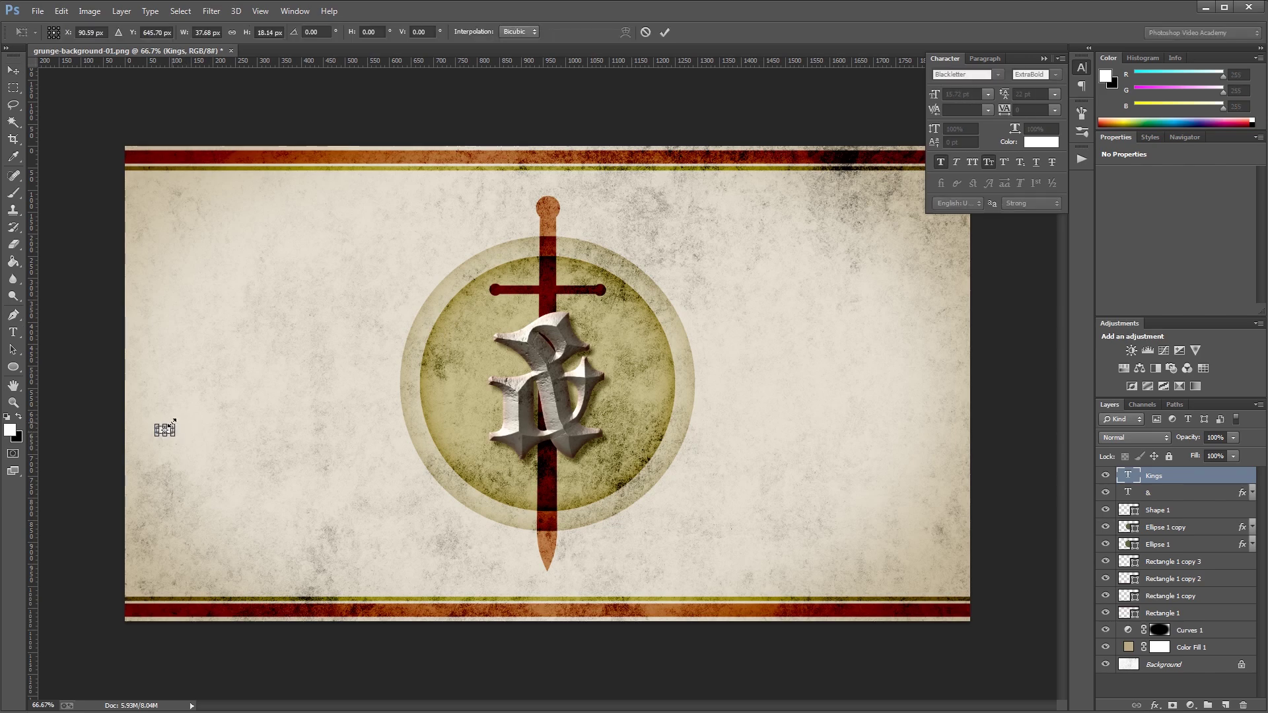
left_click_drag(177, 422, 426, 312)
key("Return")
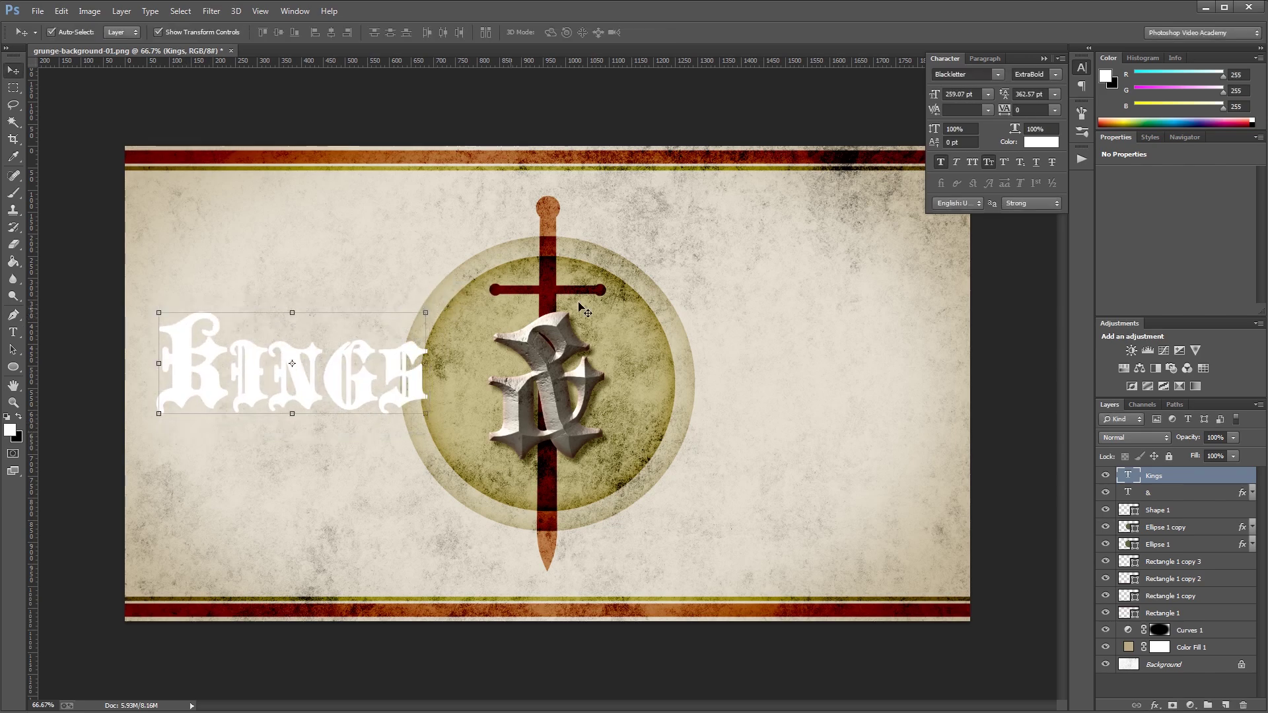
Change Kings to Charlemagne Std, then slightly shrink and reposition it.
left_click(962, 73)
type("Charlemagne Std")
key("Return")
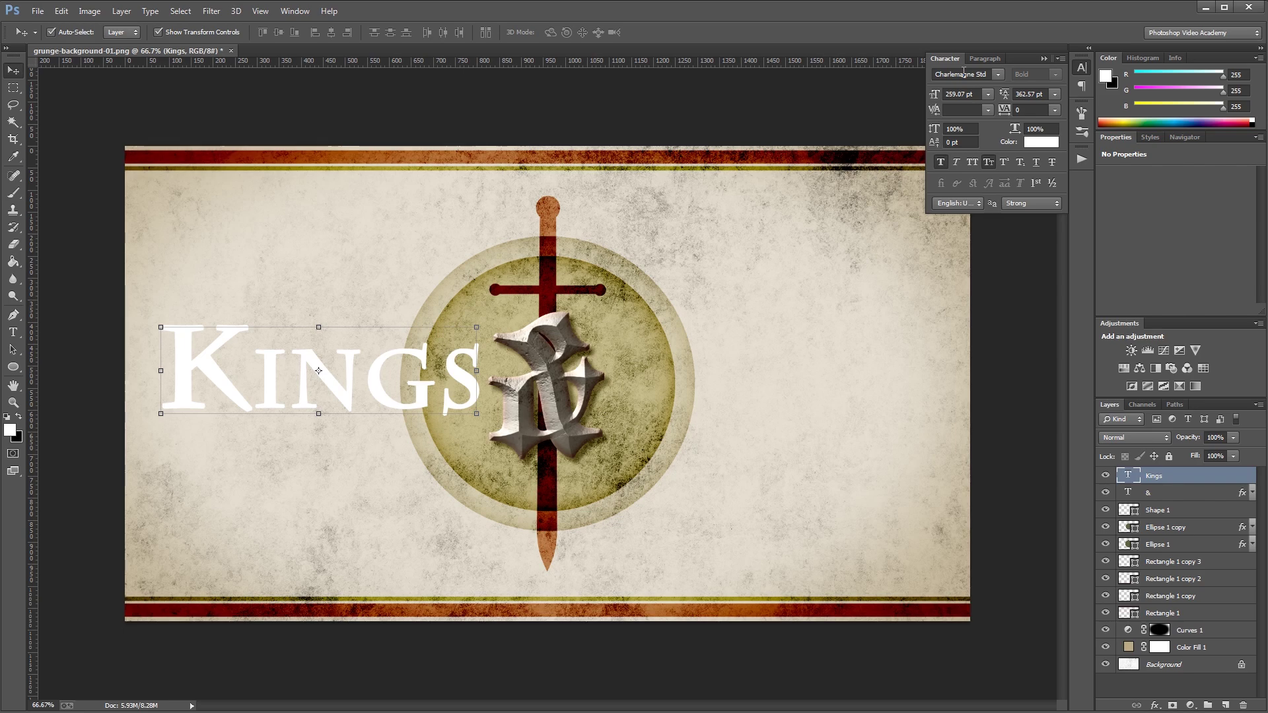
key("ctrl+t")
left_click_drag(483, 315, 449, 325)
left_click_drag(438, 393, 453, 398)
key("Return")
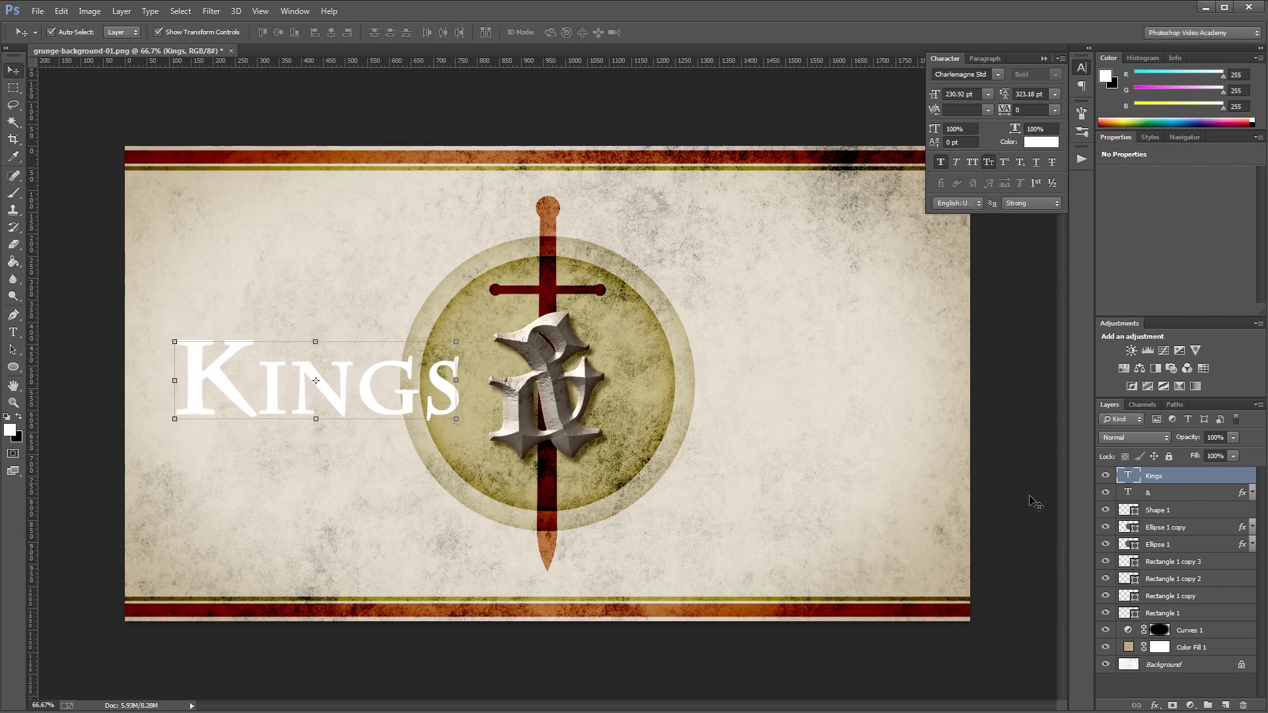
left_click(1252, 493)
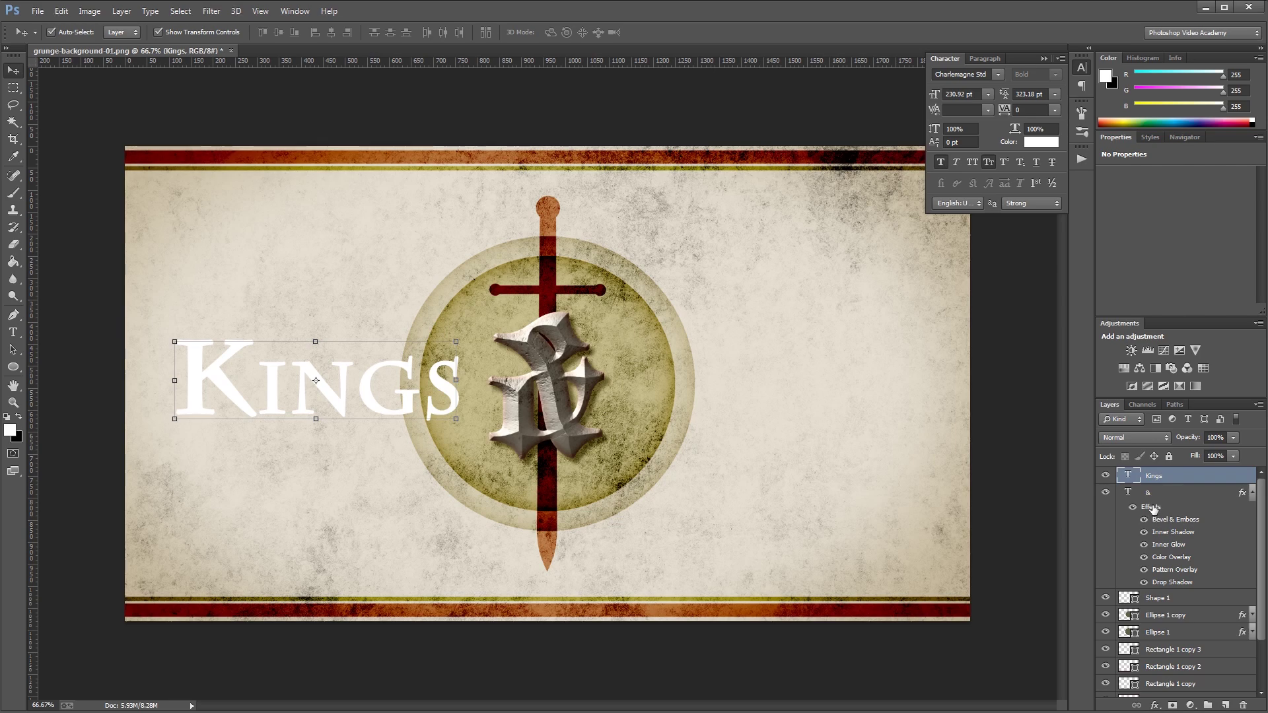
Copy the ampersand's layer effects onto the Kings text and scale them to 65%.
left_click_drag(1152, 507, 1188, 480)
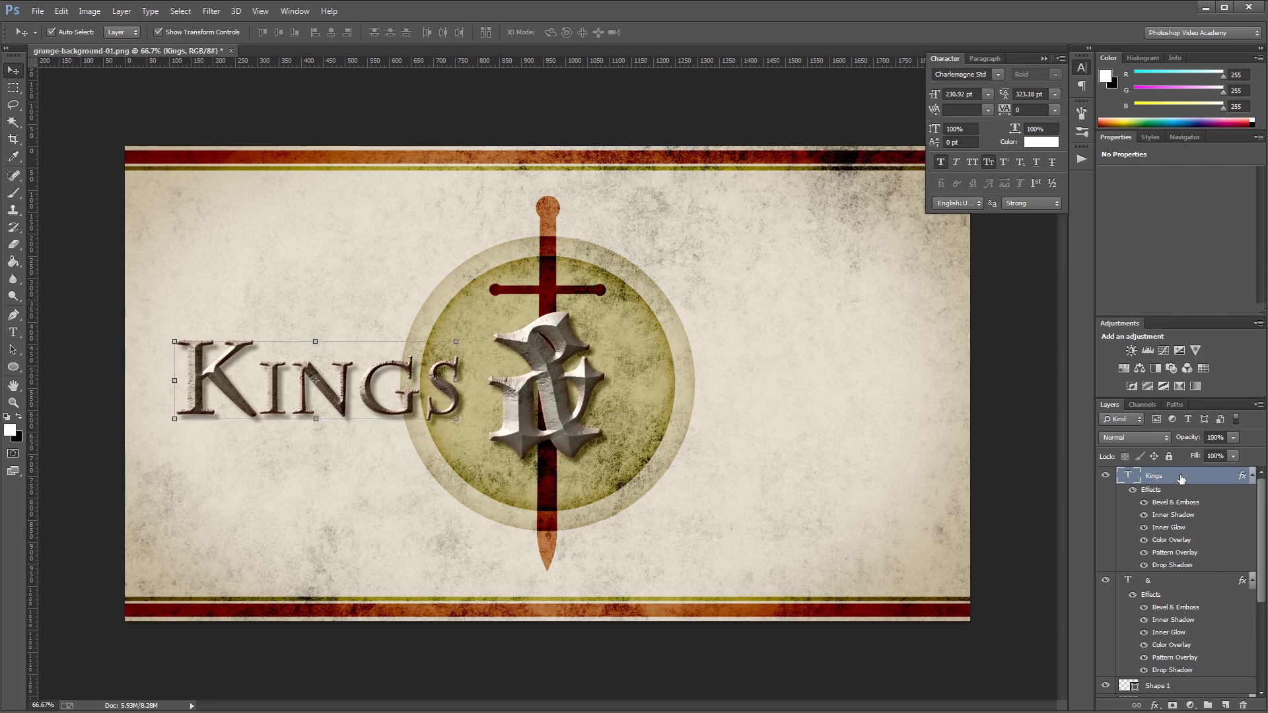
right_click(1177, 529)
left_click(1167, 517)
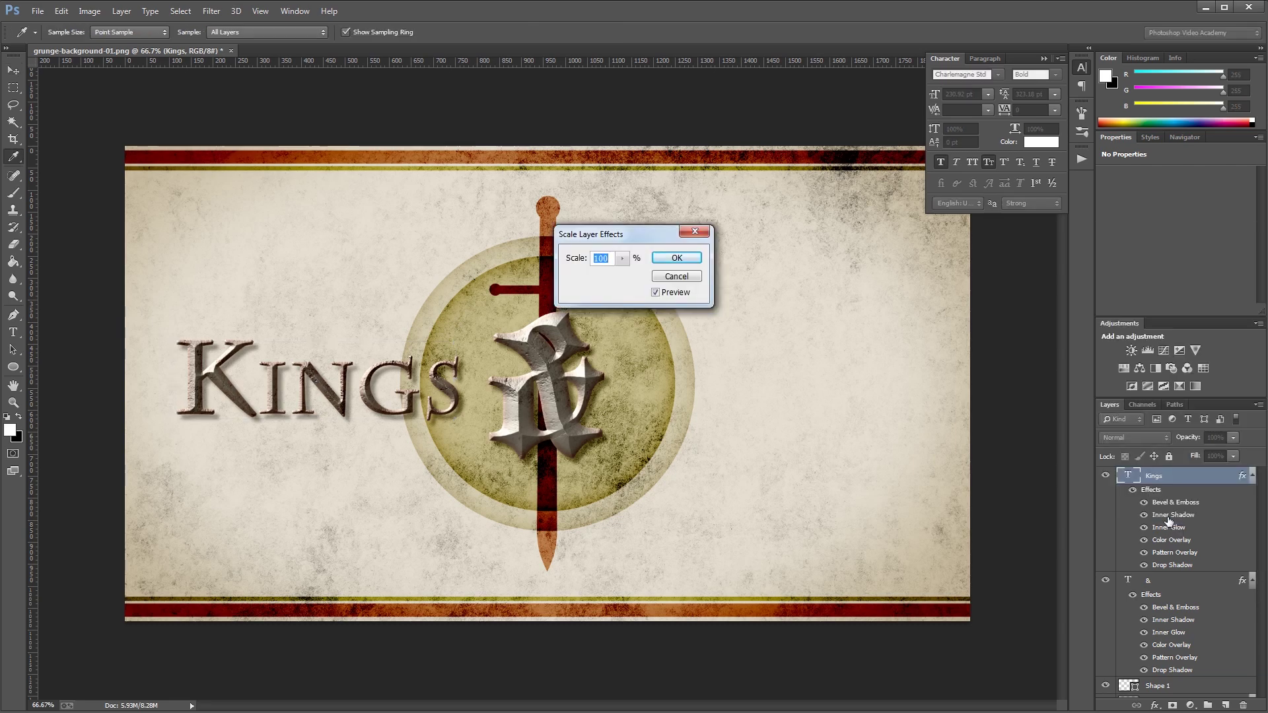
type("65")
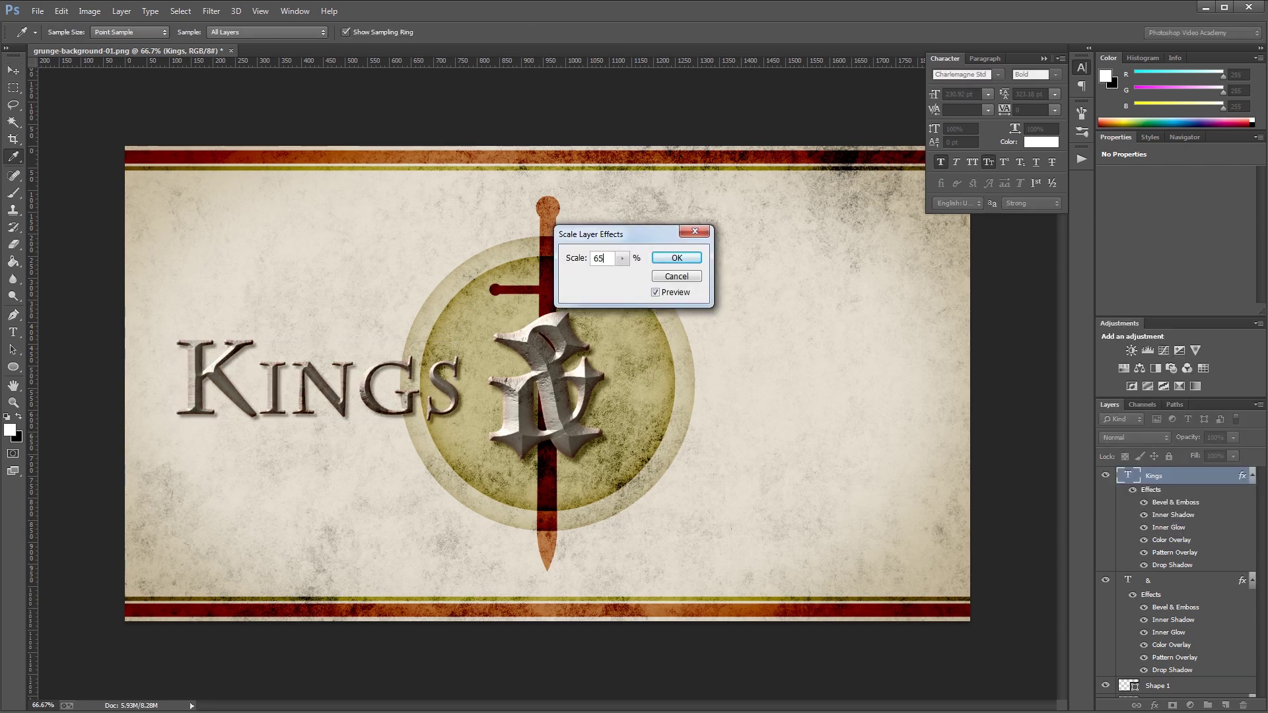
left_click(687, 263)
key("v")
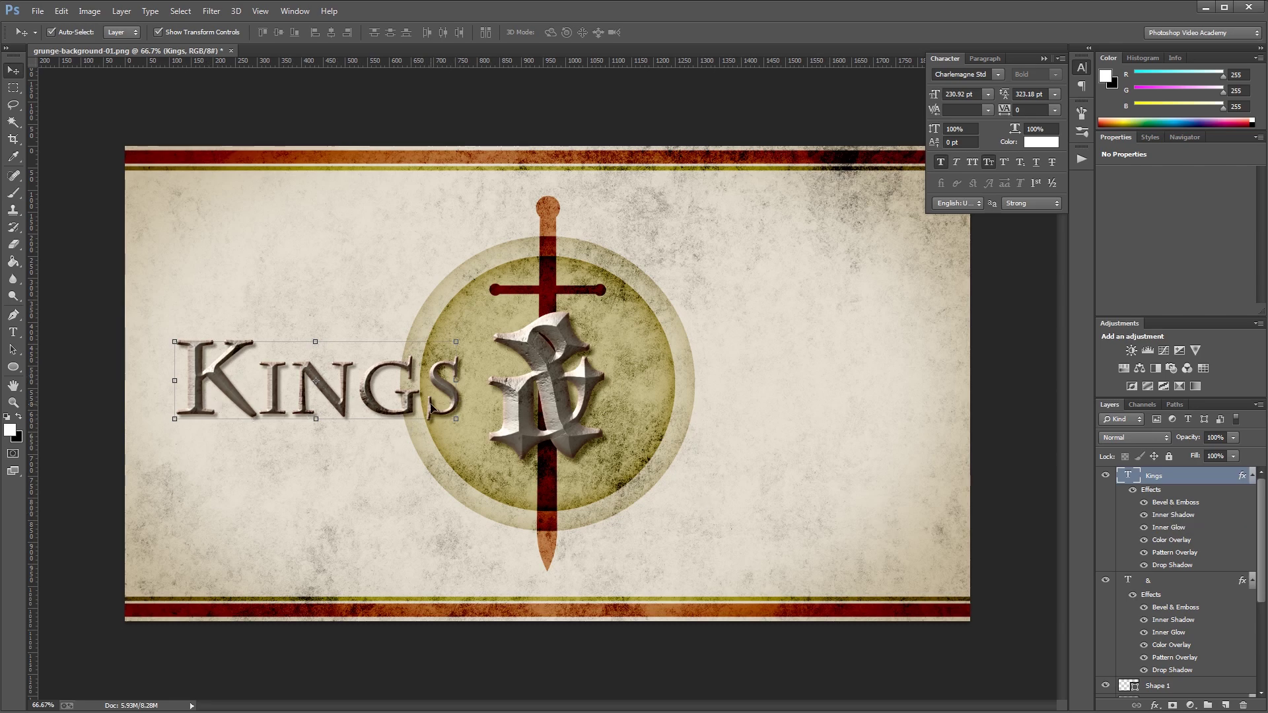
Reset the Kings bevel Texture scale and Pattern Overlay scale to 100%.
double_click(1205, 505)
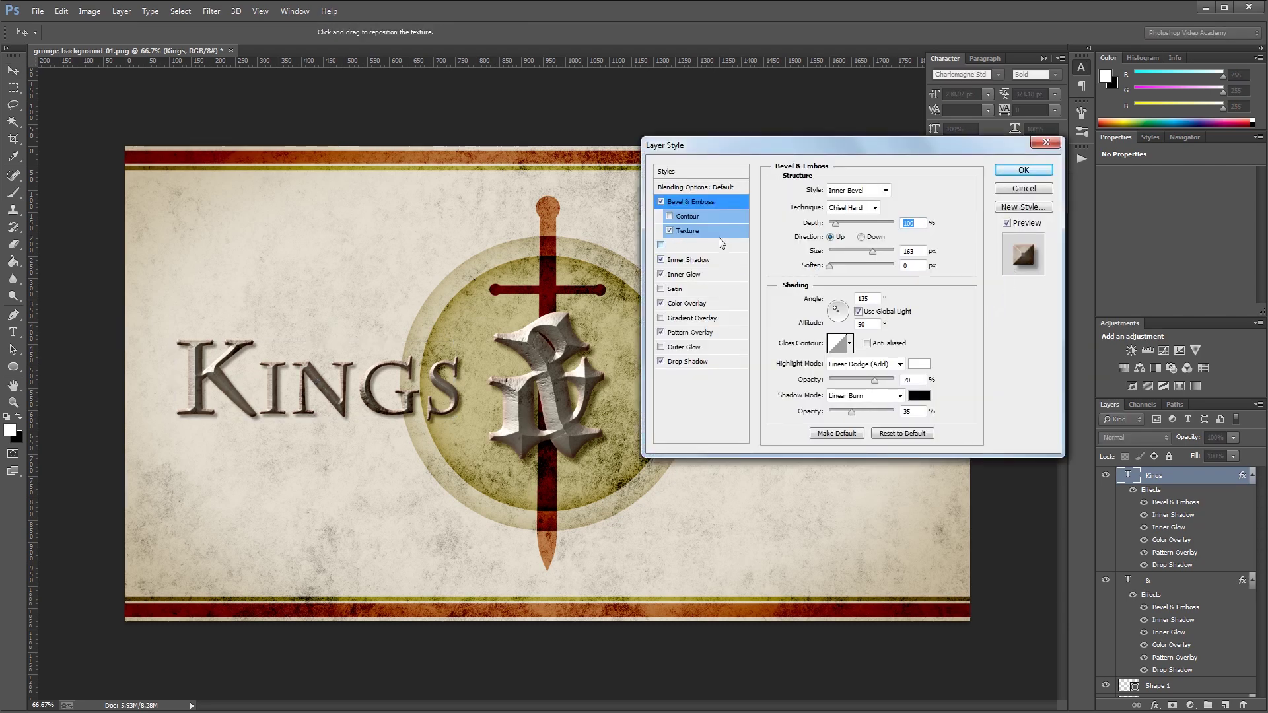
left_click(703, 232)
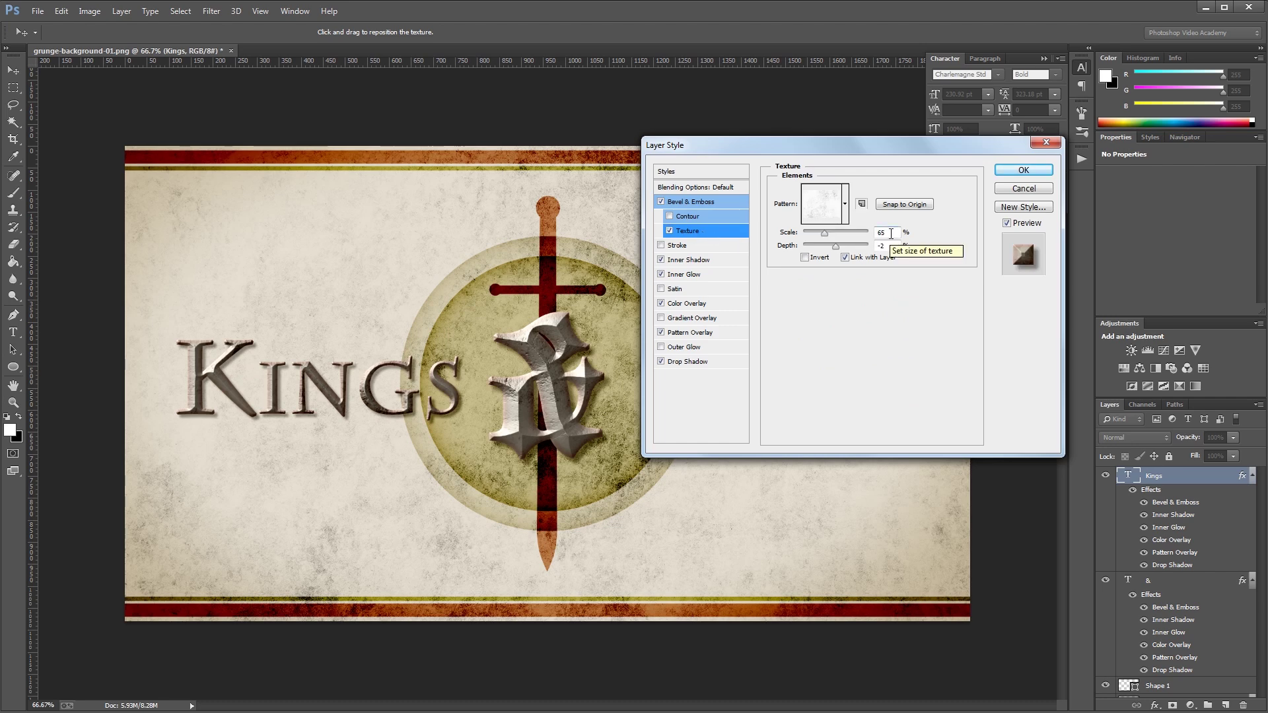
double_click(896, 231)
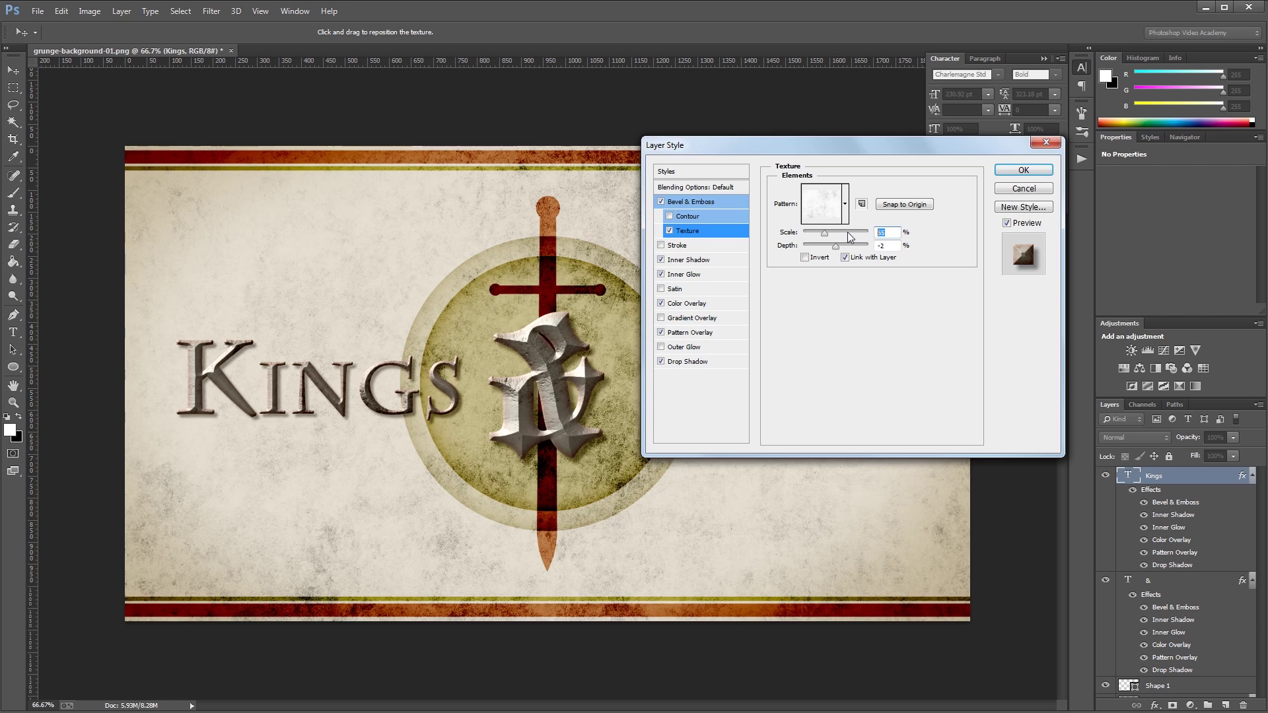
type("100")
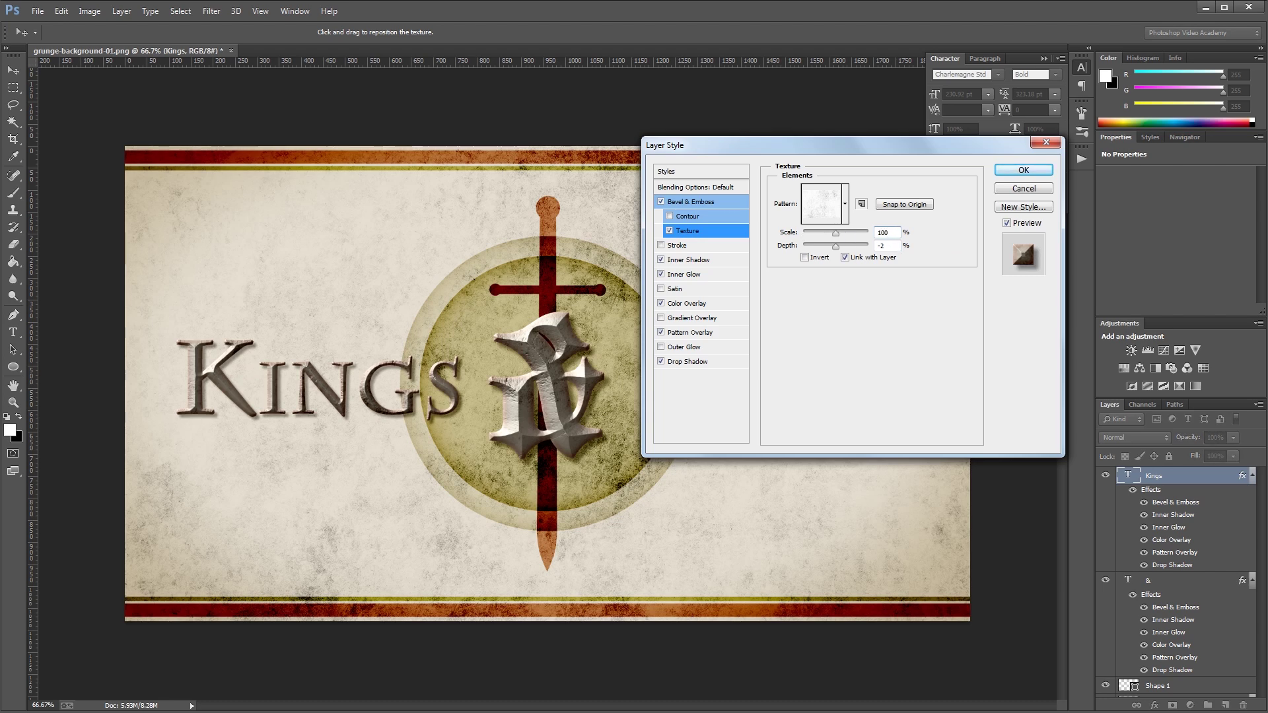
left_click(701, 340)
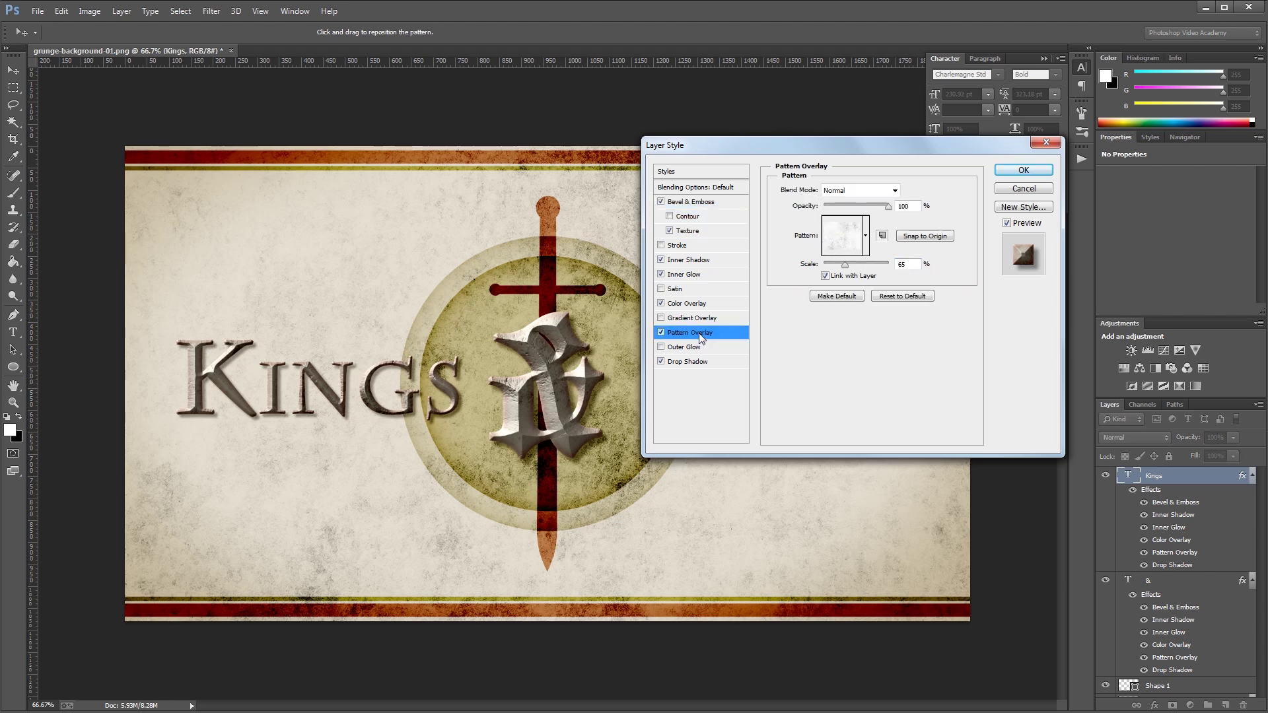
double_click(916, 265)
type("100")
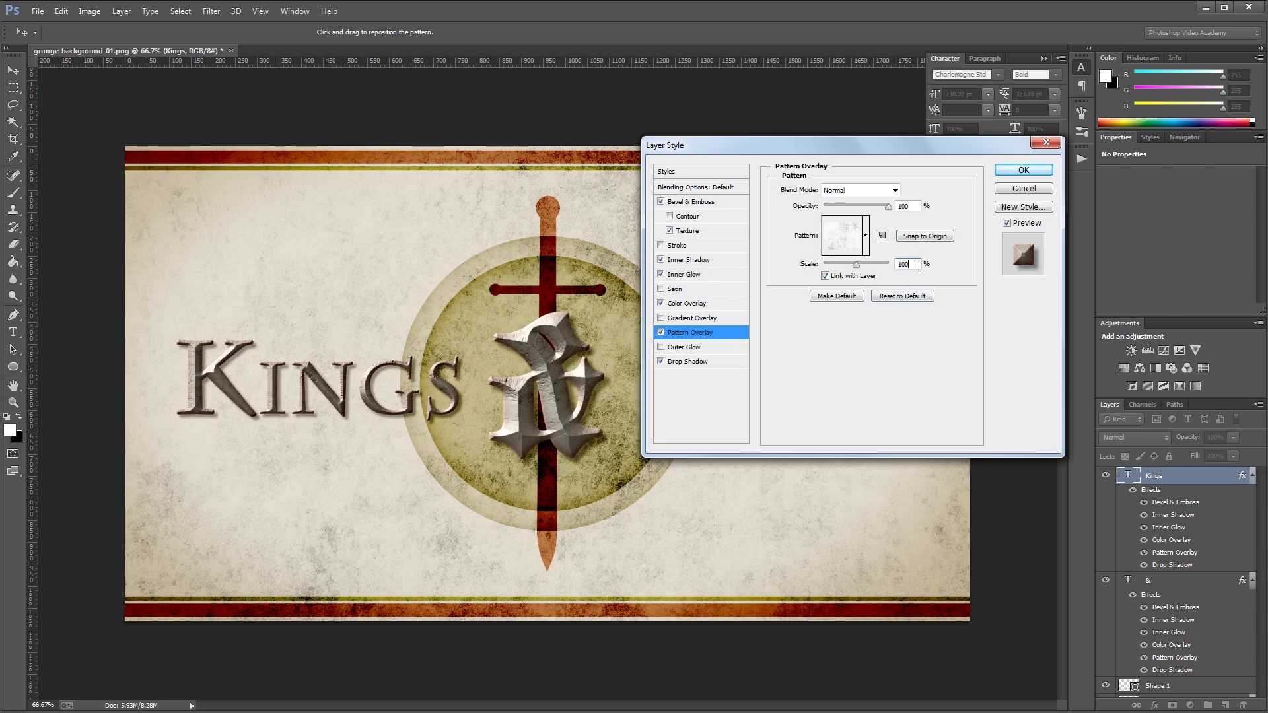
Set the Kings drop shadow distance to 14 px, nudge its size, and apply.
left_click(706, 362)
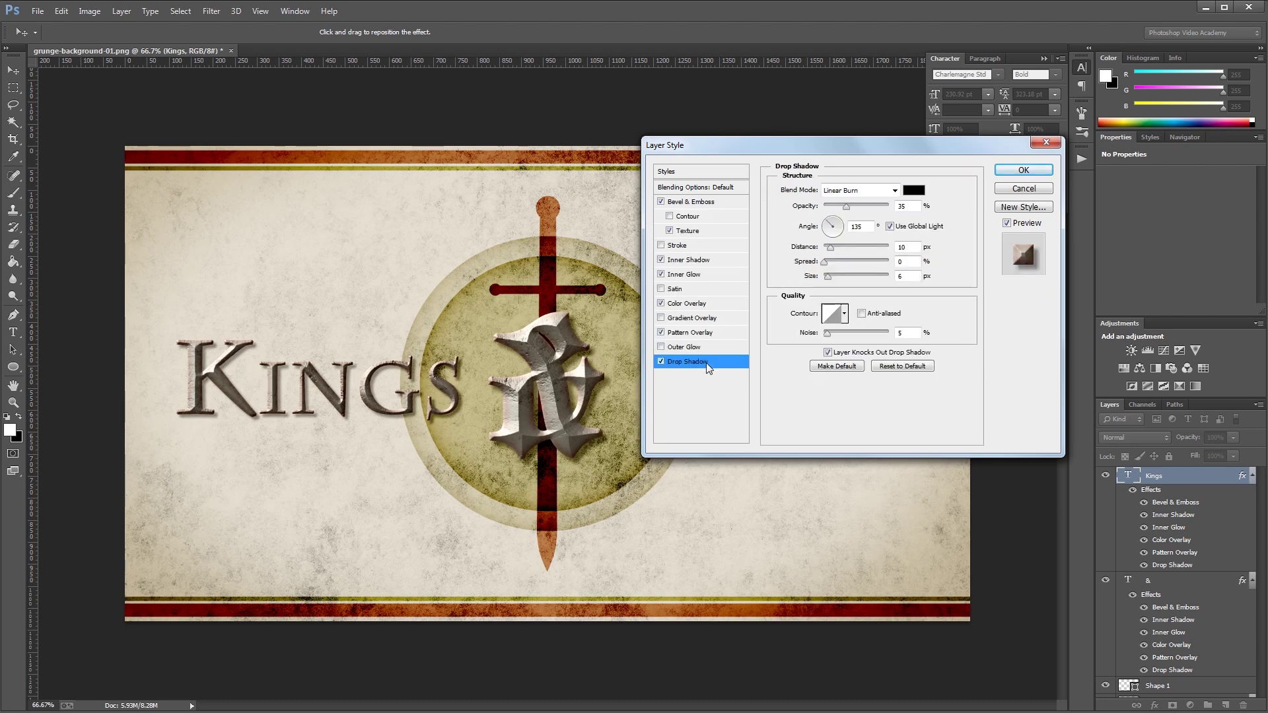
key("Up")
key("Up")
key("Up")
key("Up")
left_click(903, 276)
key("Up")
key("Up")
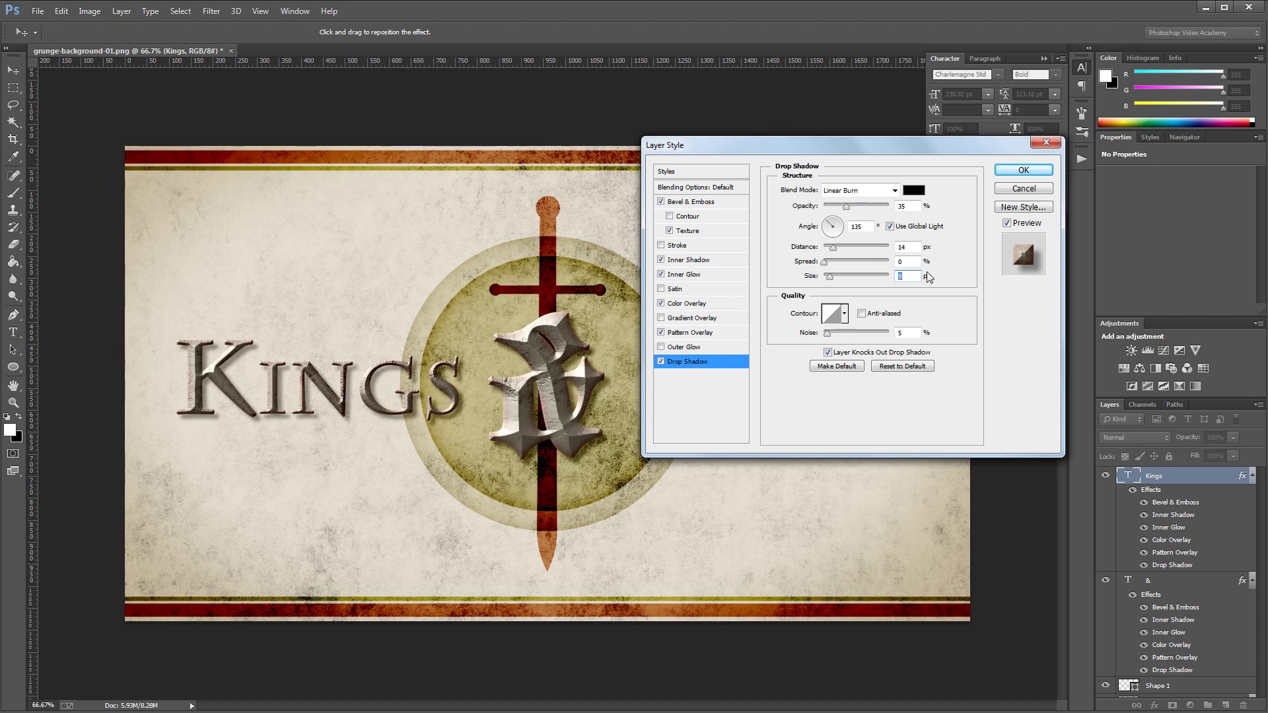
left_click(1026, 169)
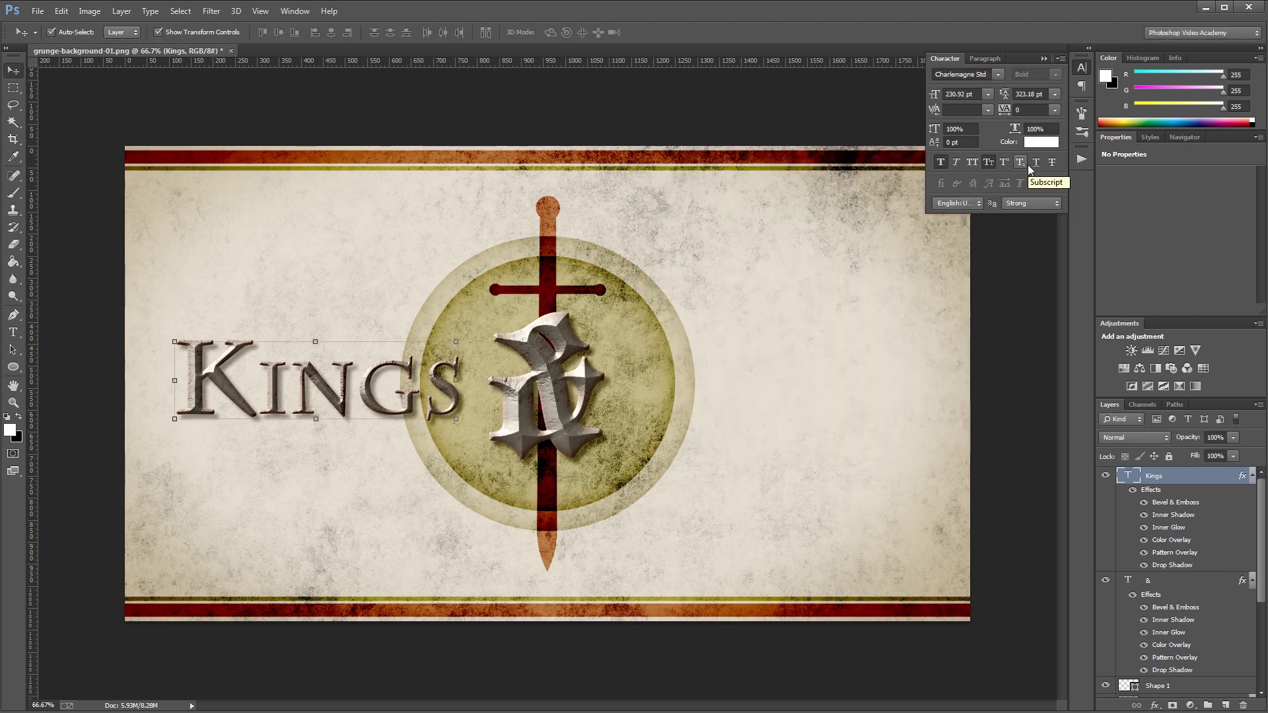
Duplicate Kings right of the ampersand and retype its first letter as R for 'Rings'.
key("ctrl+j")
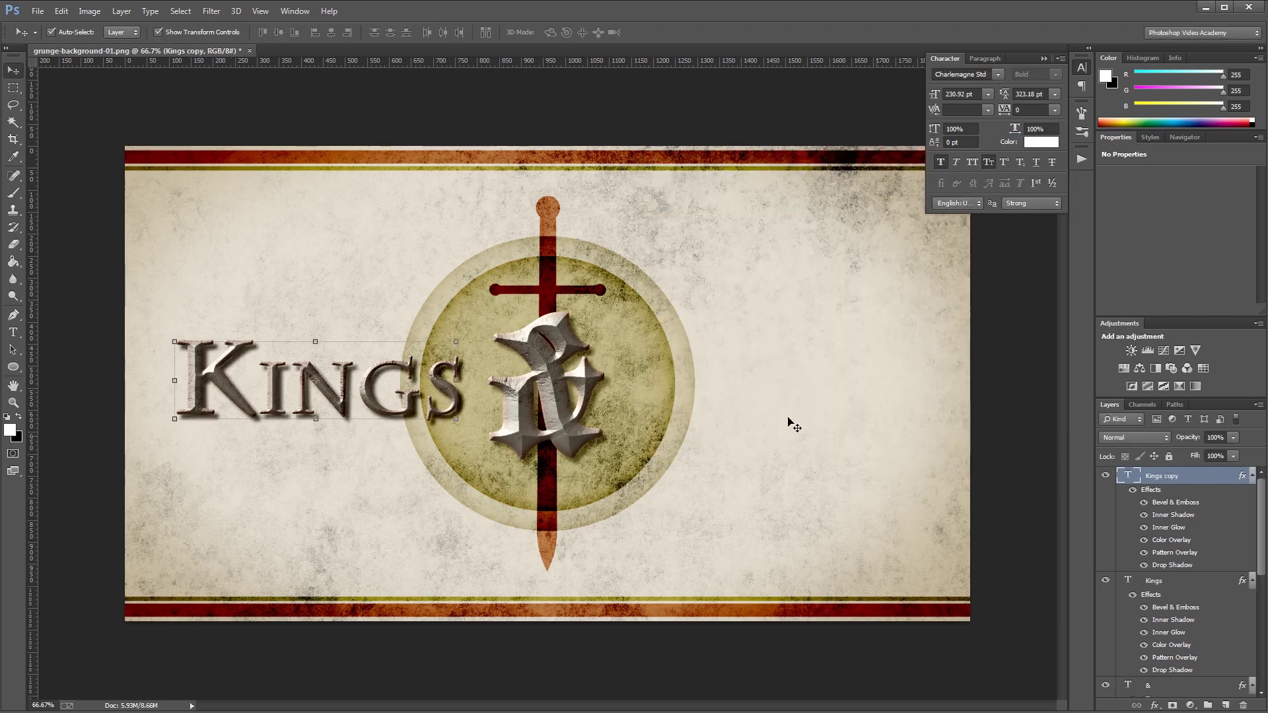
left_click_drag(449, 410, 823, 406)
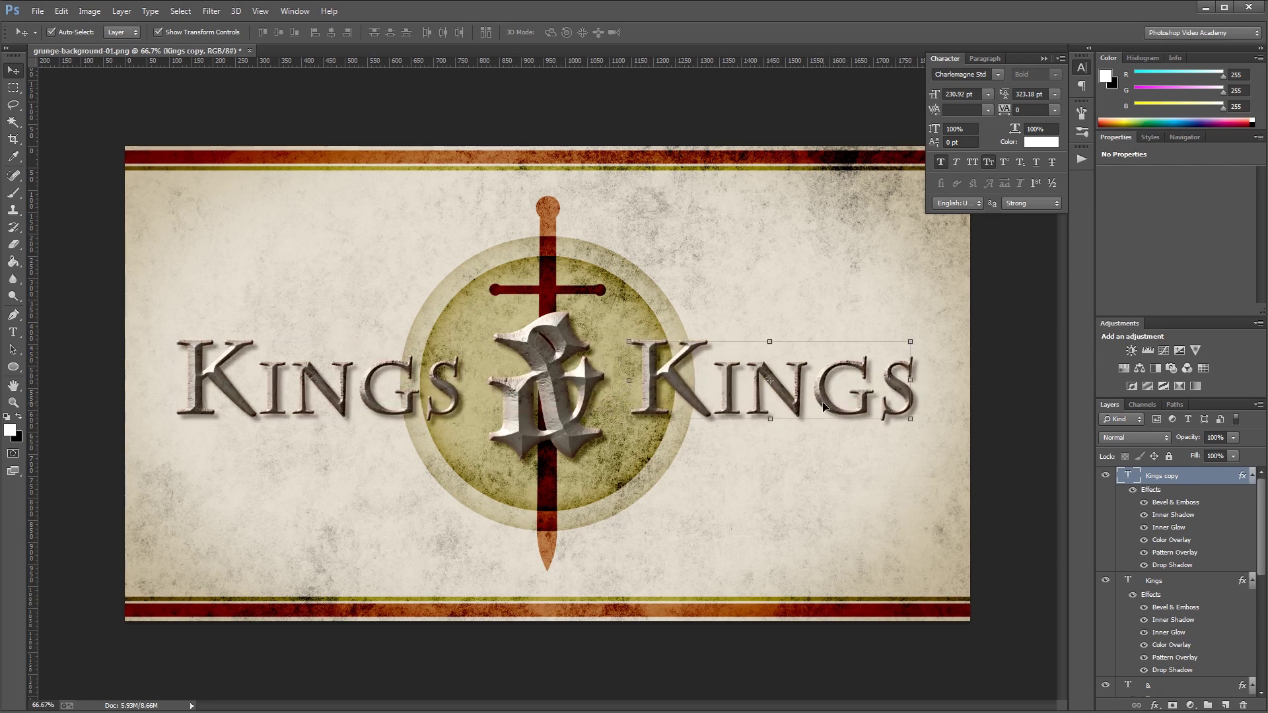
key("t")
left_click_drag(714, 380, 614, 363)
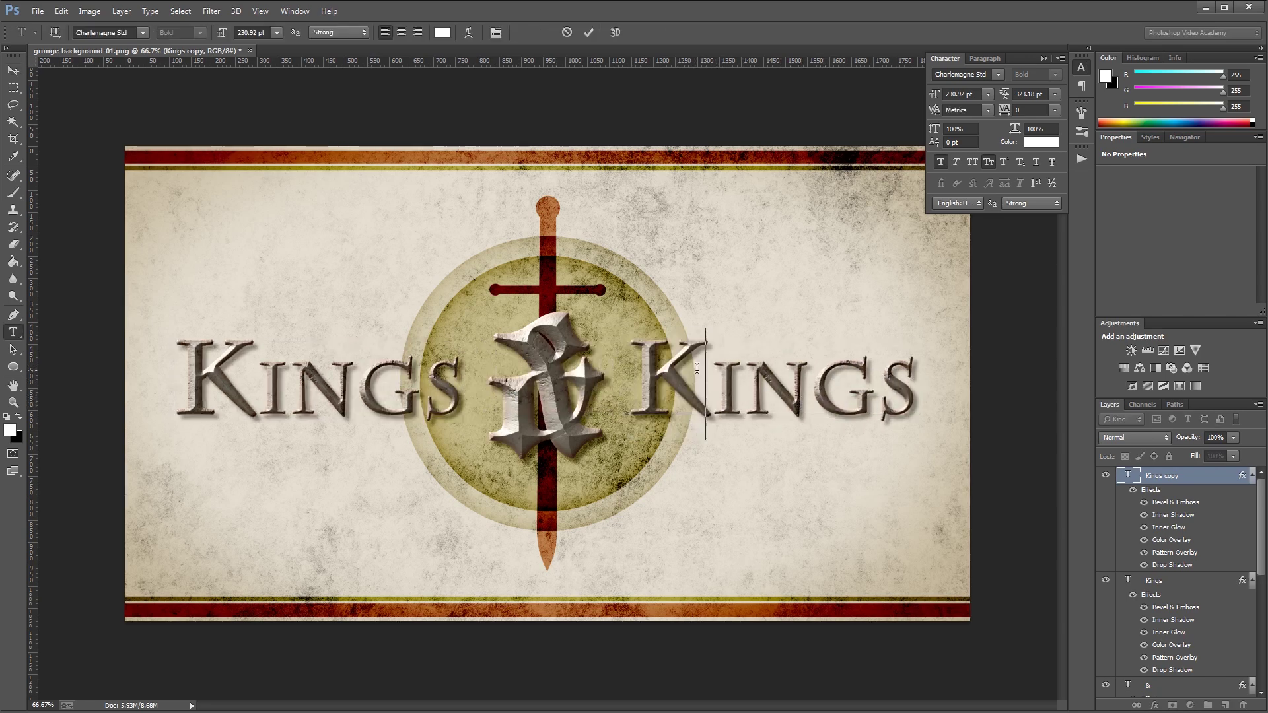
type("R")
key("ctrl+Return")
key("v")
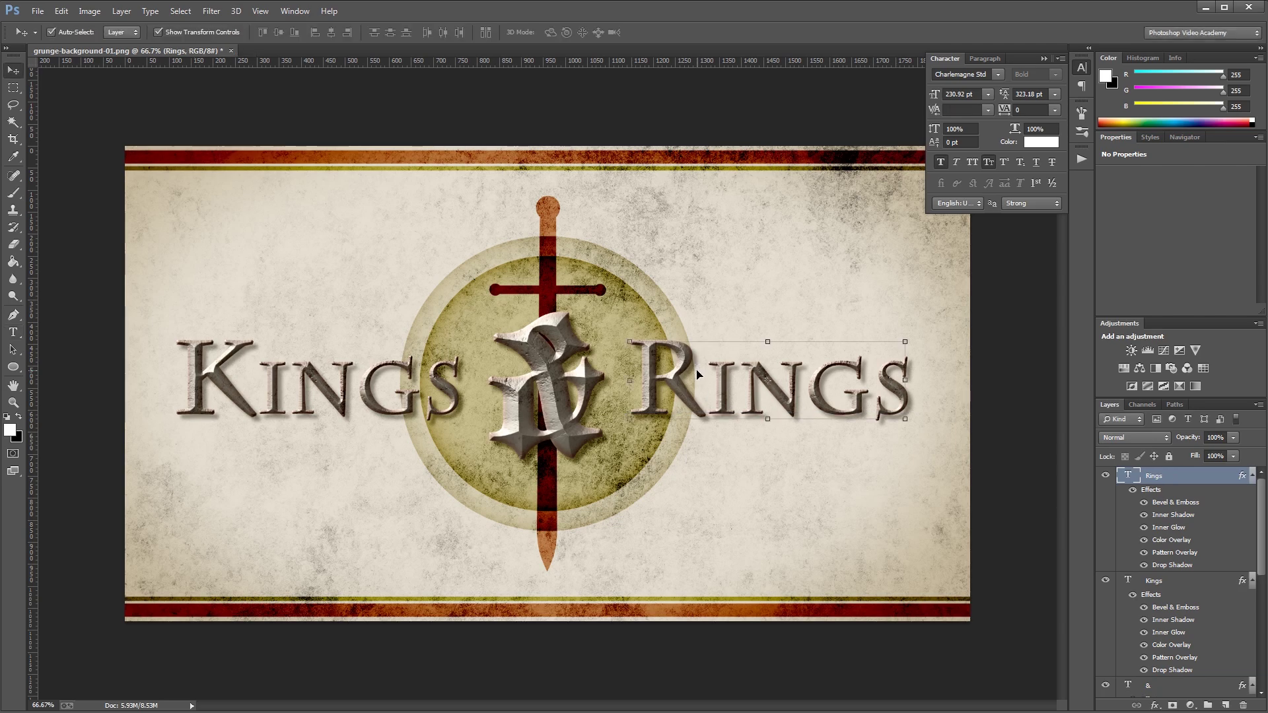